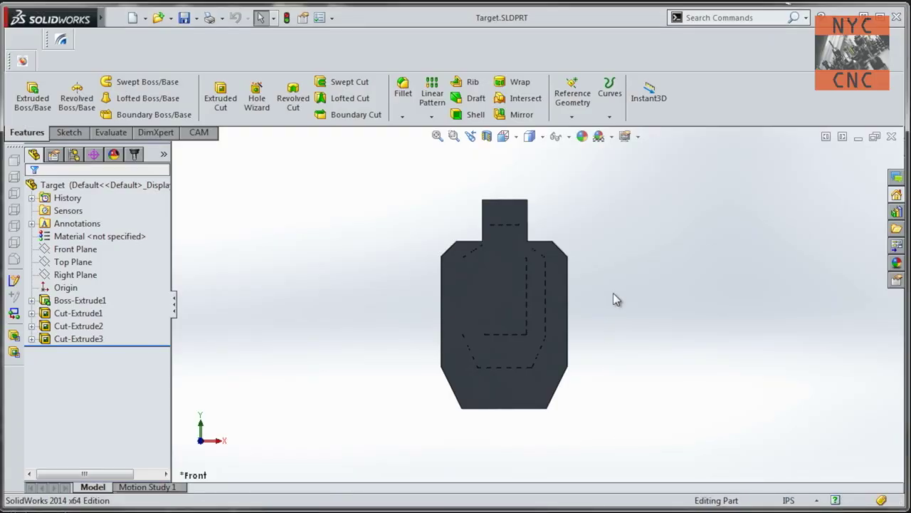
Inspect the target part's body, plate thickness and dashed cut outlines from several angles.
middle_drag(614, 294, 631, 258)
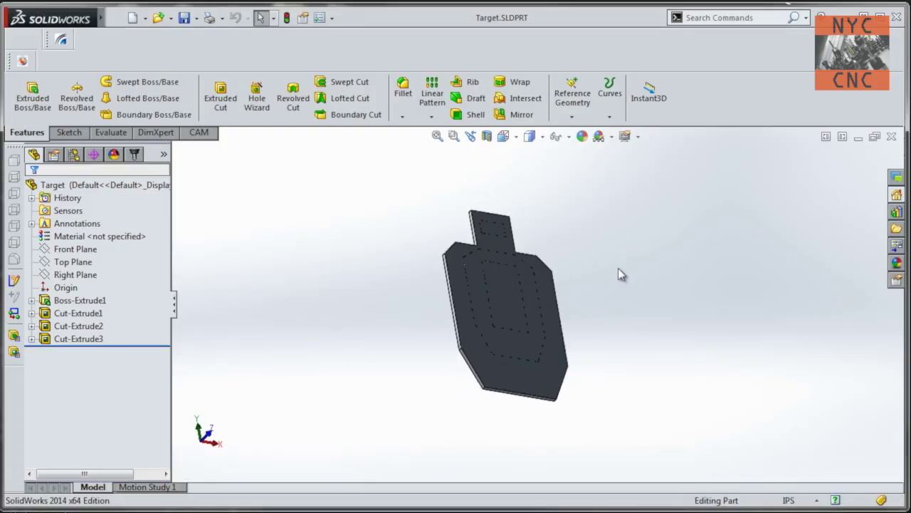
scroll(618, 270, down, 3)
middle_drag(475, 321, 497, 277)
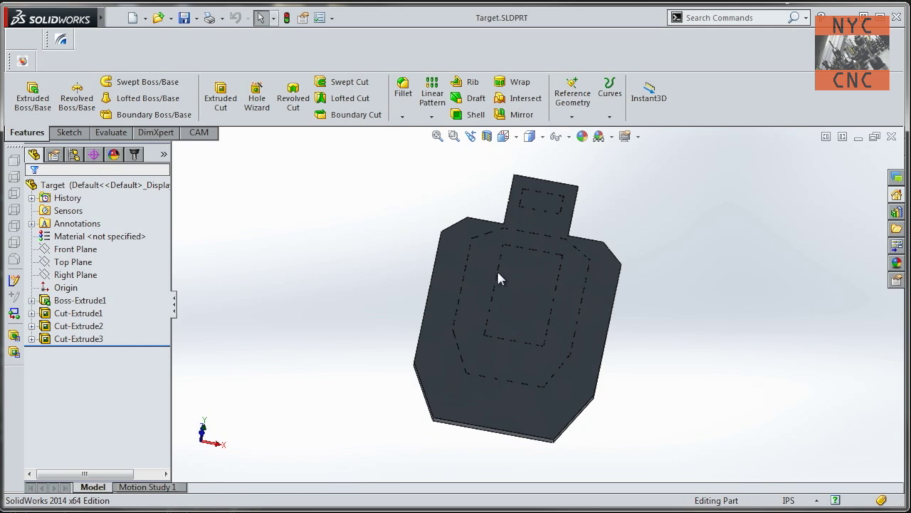
middle_drag(434, 278, 465, 271)
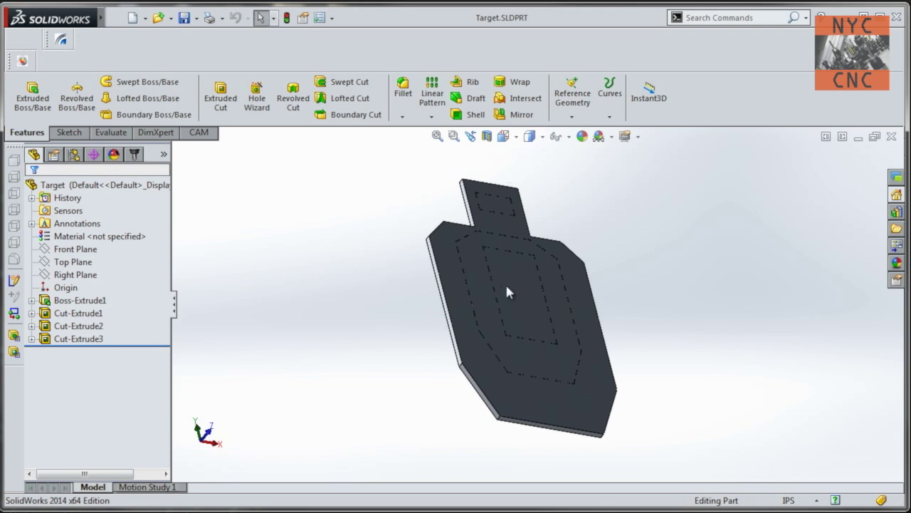
middle_drag(505, 282, 438, 258)
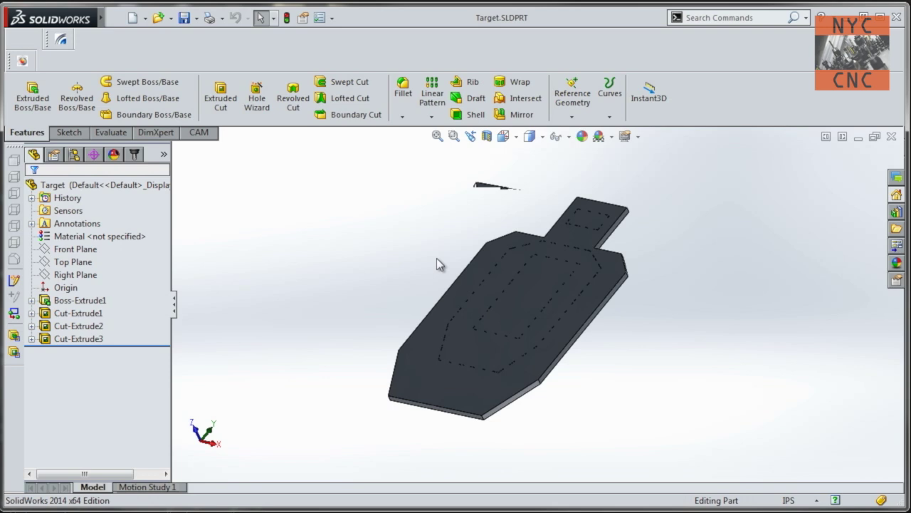
middle_drag(434, 259, 422, 218)
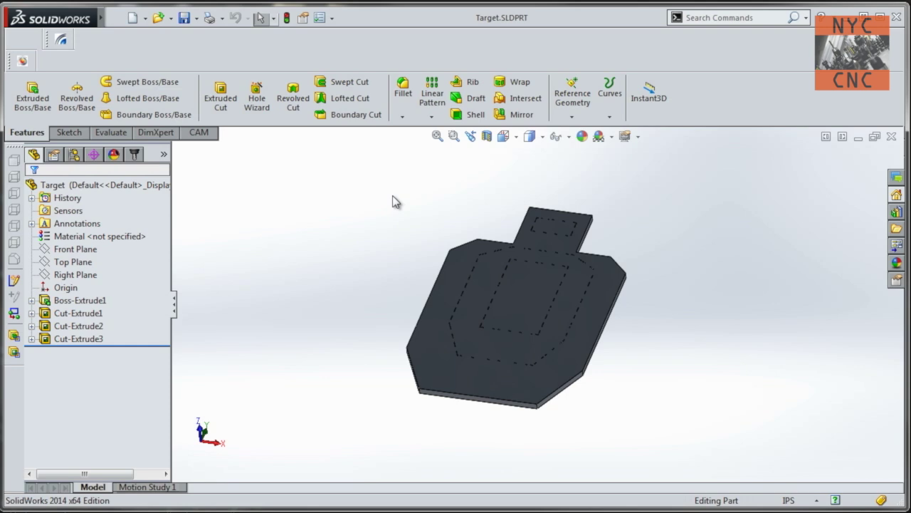
middle_drag(396, 202, 393, 229)
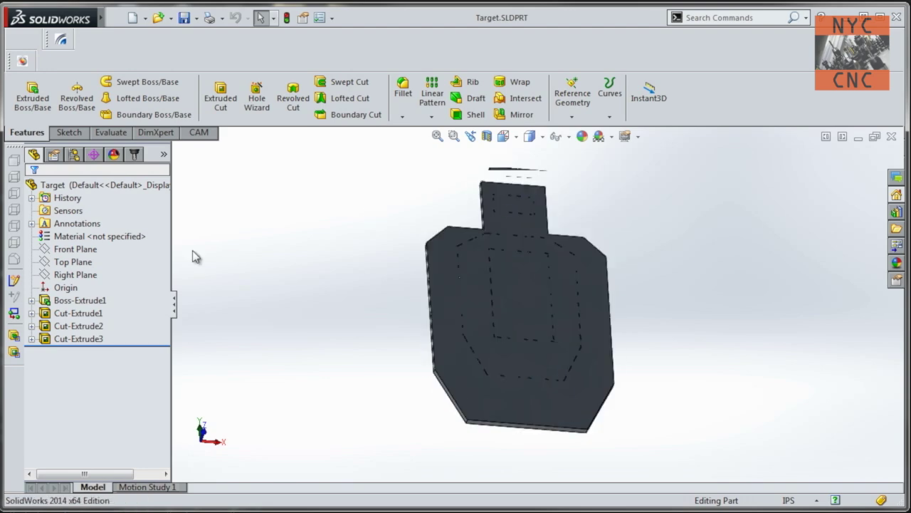
Open the base extrusion's sketch for editing and copy the complete target outline.
click(32, 300)
right_click(83, 302)
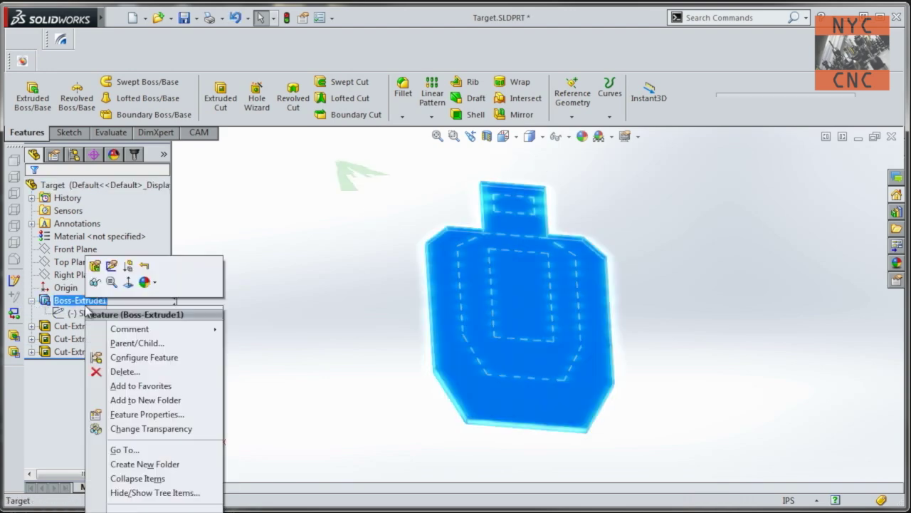
right_click(76, 314)
click(136, 280)
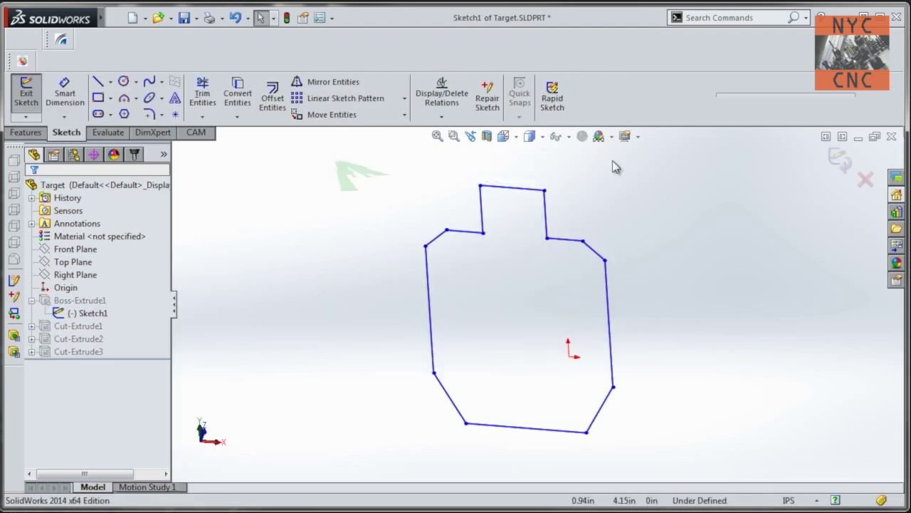
key(ctrl+a)
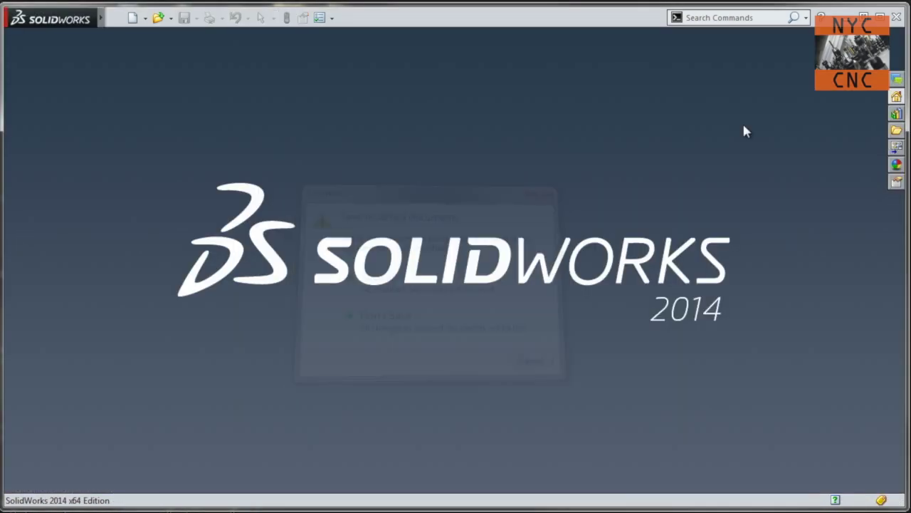
Create a new part document.
click(116, 14)
click(130, 34)
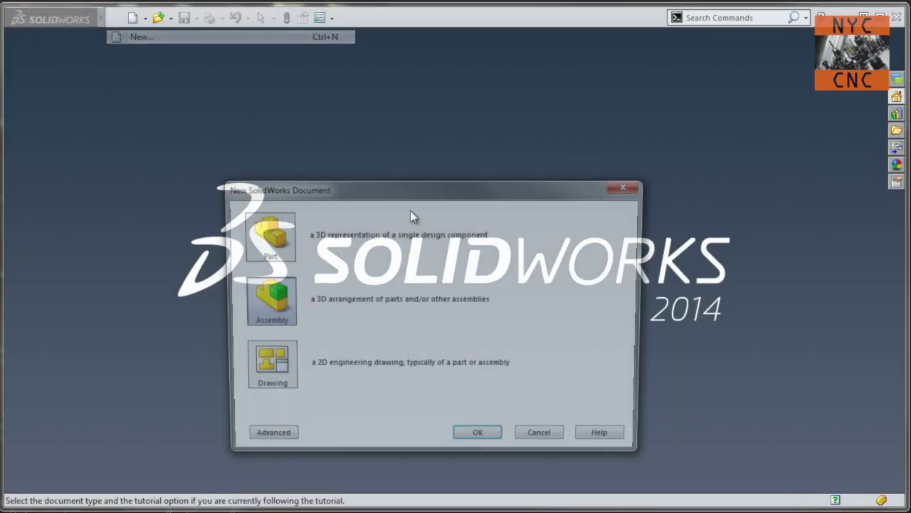
double_click(264, 232)
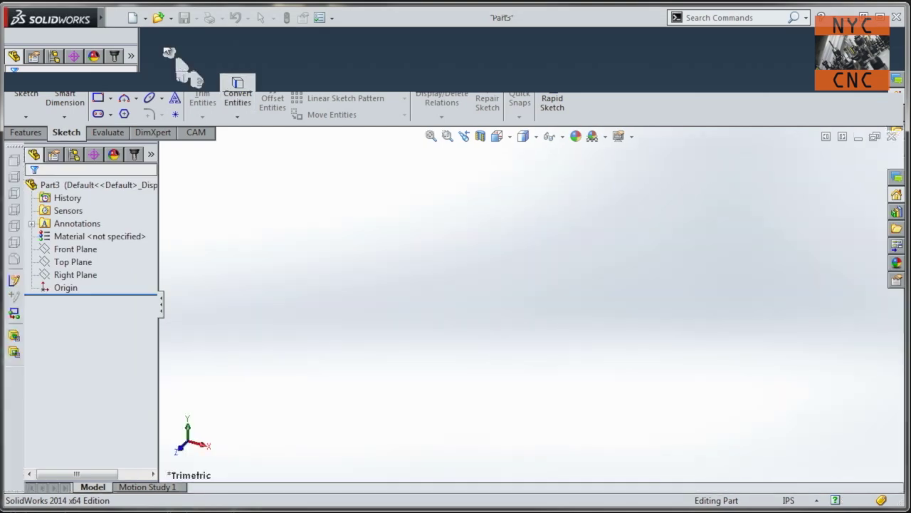
click(130, 19)
click(479, 440)
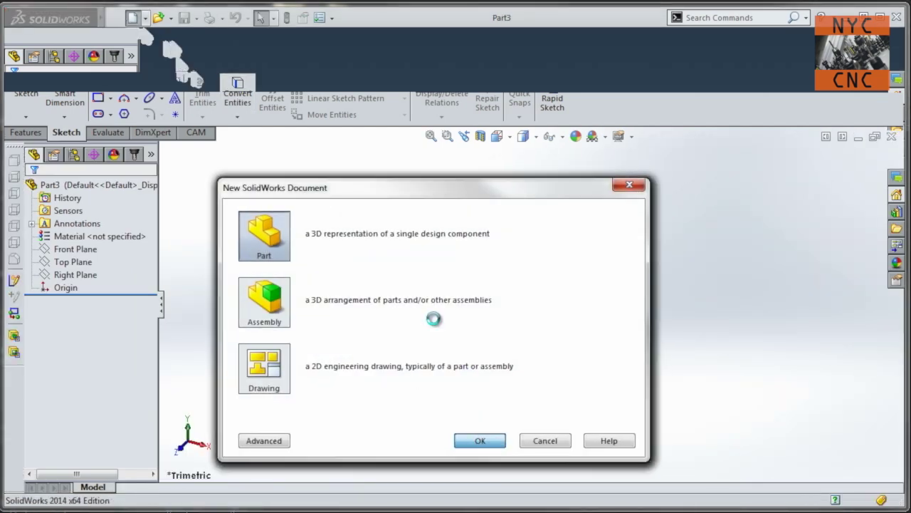
Sketch a corner rectangle on the Front Plane starting at the origin, about 2.49 in wide.
click(104, 97)
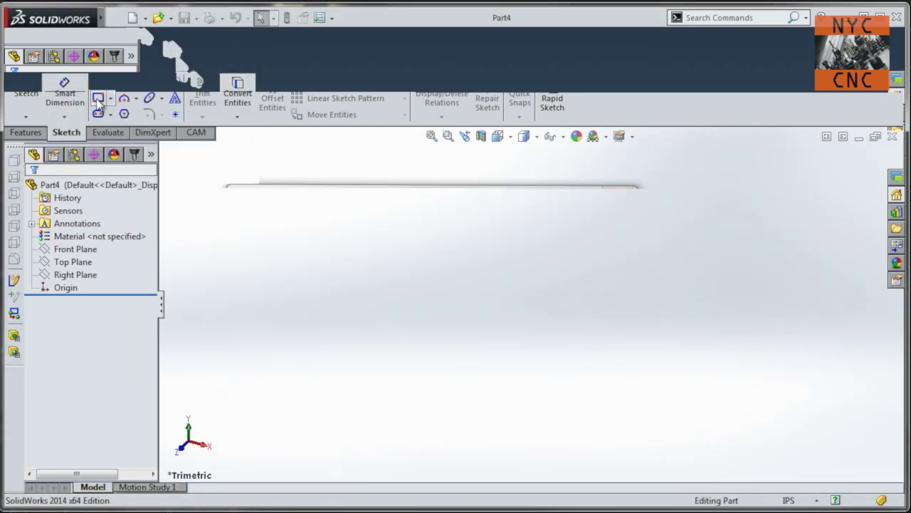
click(421, 203)
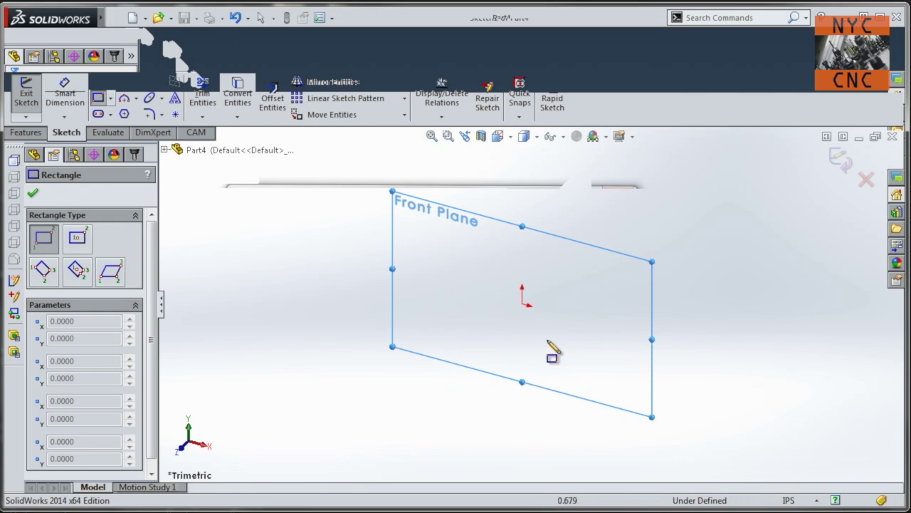
click(523, 299)
click(615, 257)
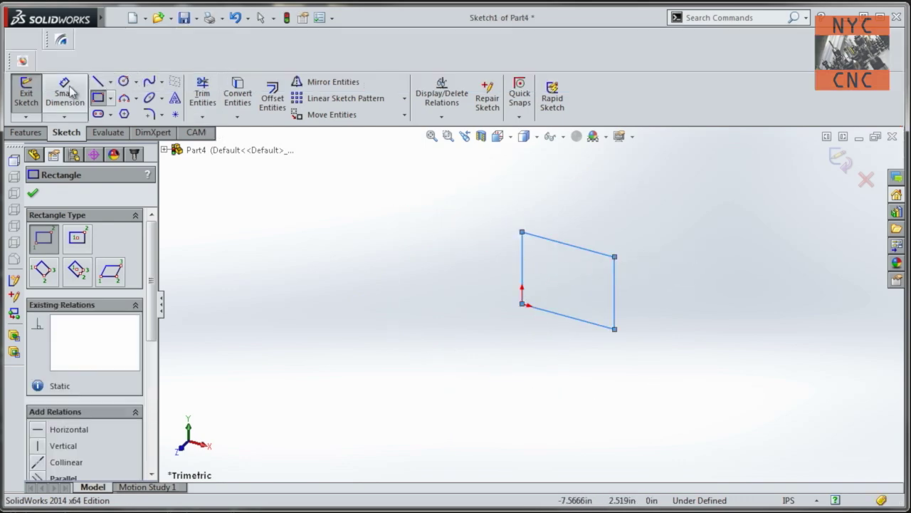
Dimension the rectangle 18 in wide and 9 in high.
click(64, 91)
click(584, 249)
click(584, 215)
text(18)
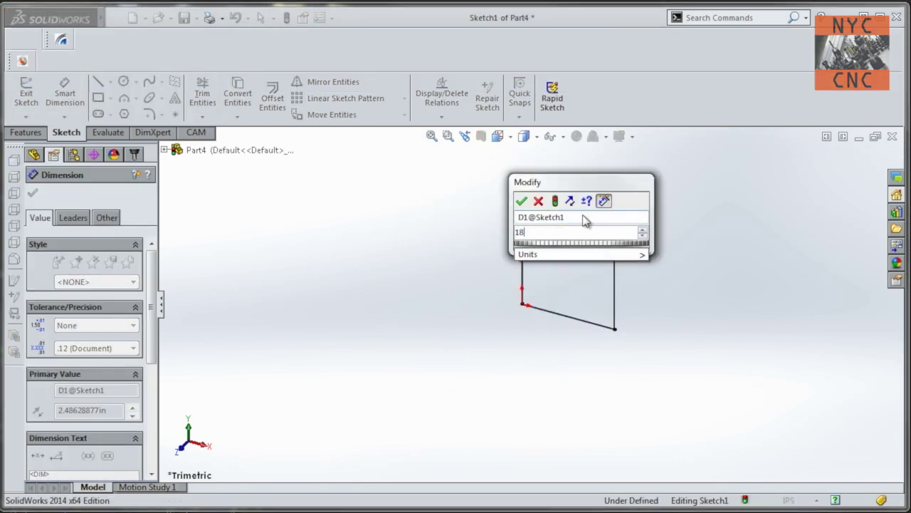
key(Return)
click(527, 265)
click(497, 263)
text(9)
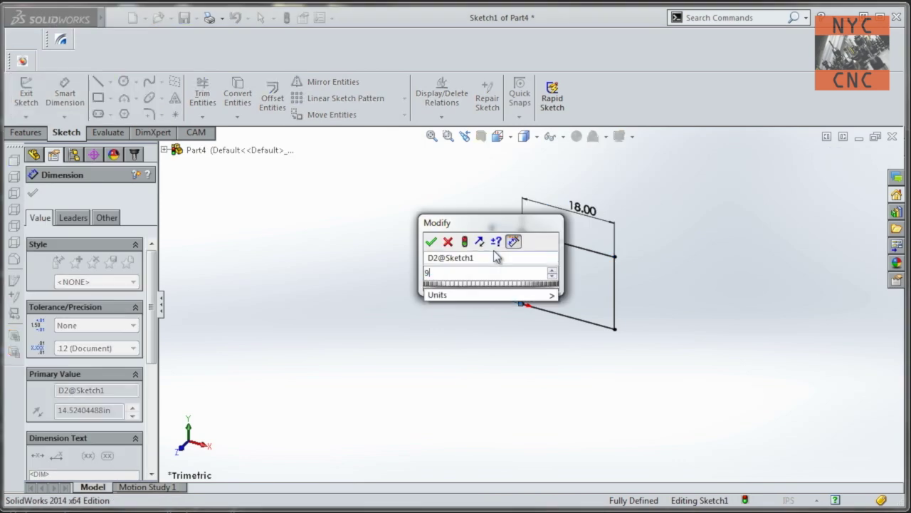
key(Return)
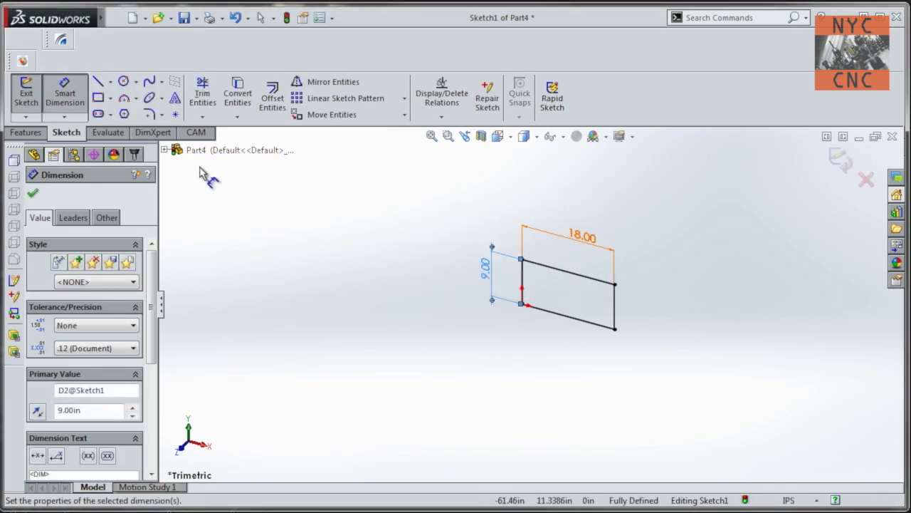
Extrude the rectangle as a blind boss with a depth of 0.5 in.
click(26, 132)
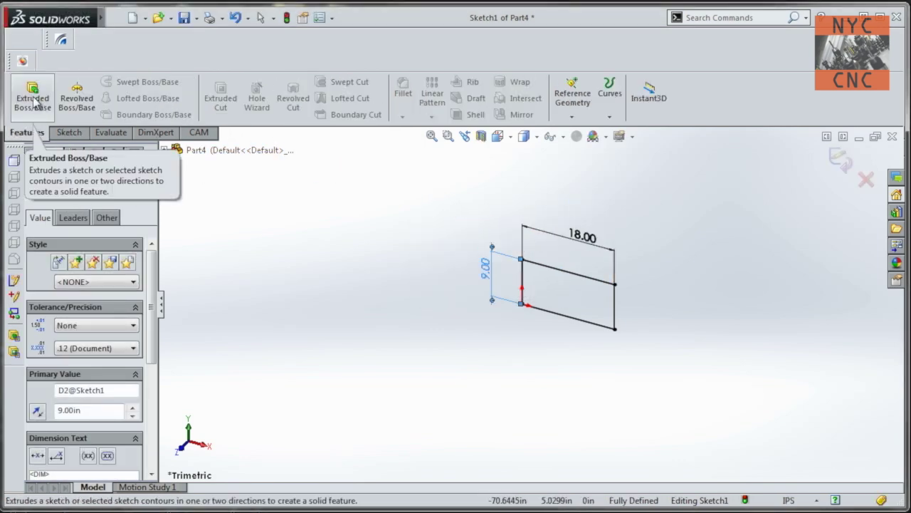
click(43, 109)
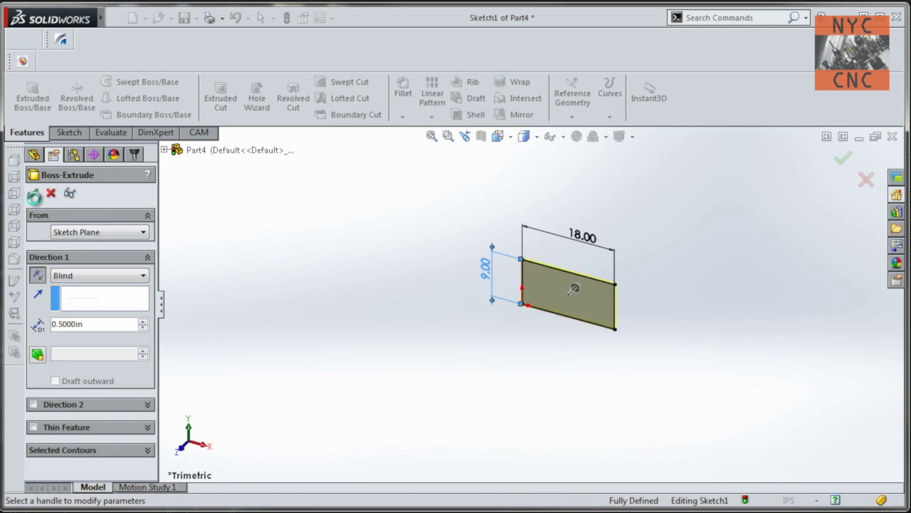
Start a sketch on the plate's front face and paste the copied target outline onto it.
key(space)
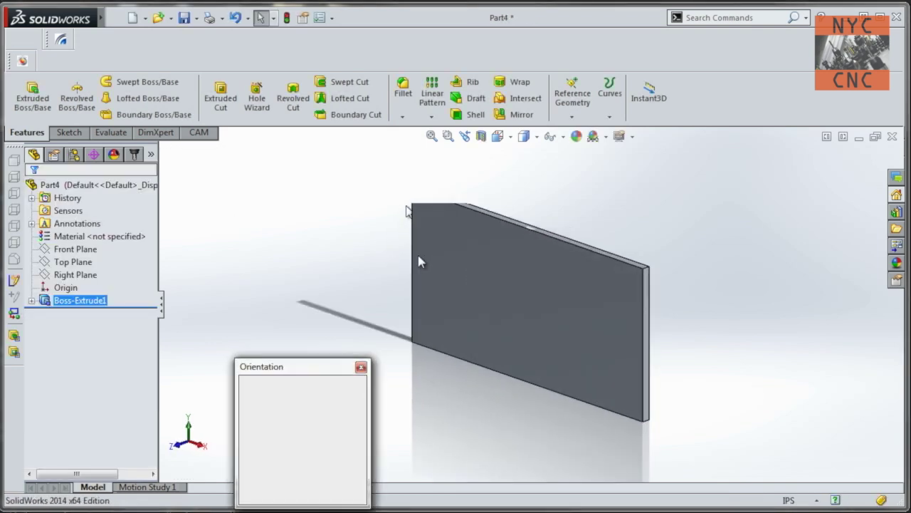
click(401, 310)
click(68, 132)
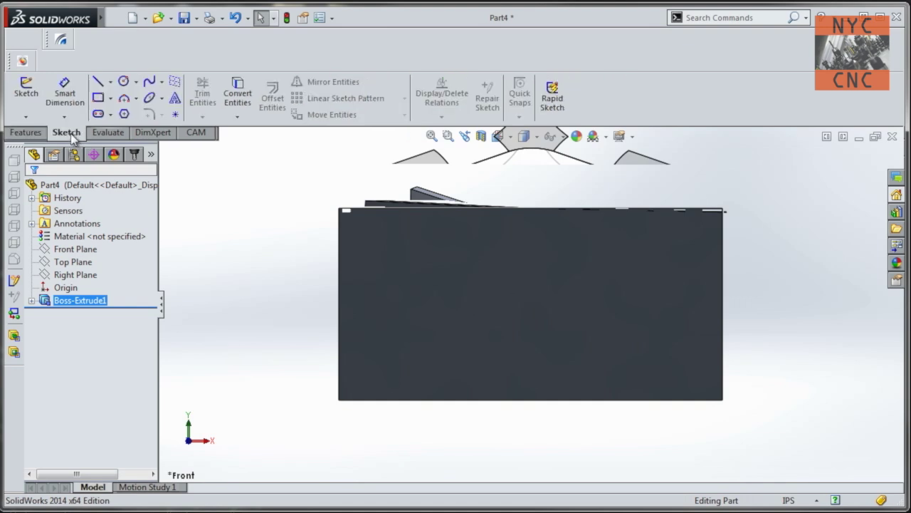
click(25, 93)
click(400, 274)
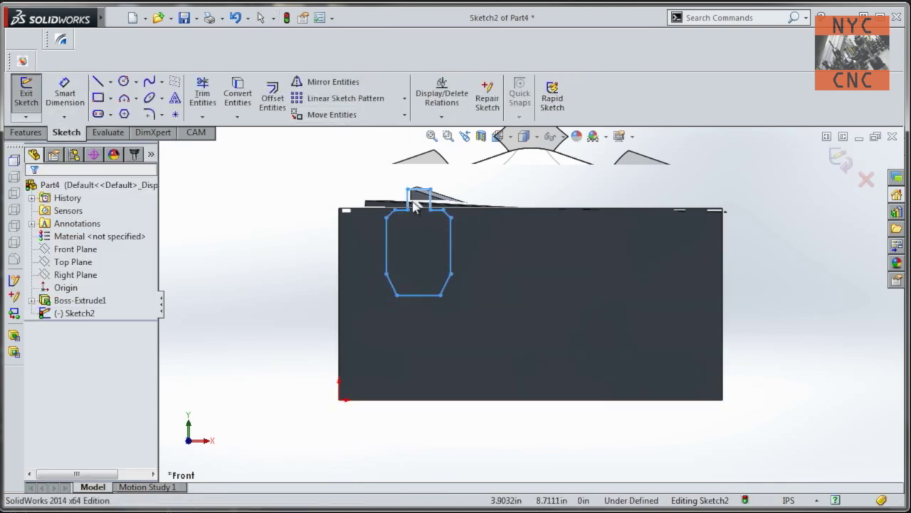
Rotate the whole pasted target outline 90 degrees about the left end of its bottom edge.
key(ctrl+a)
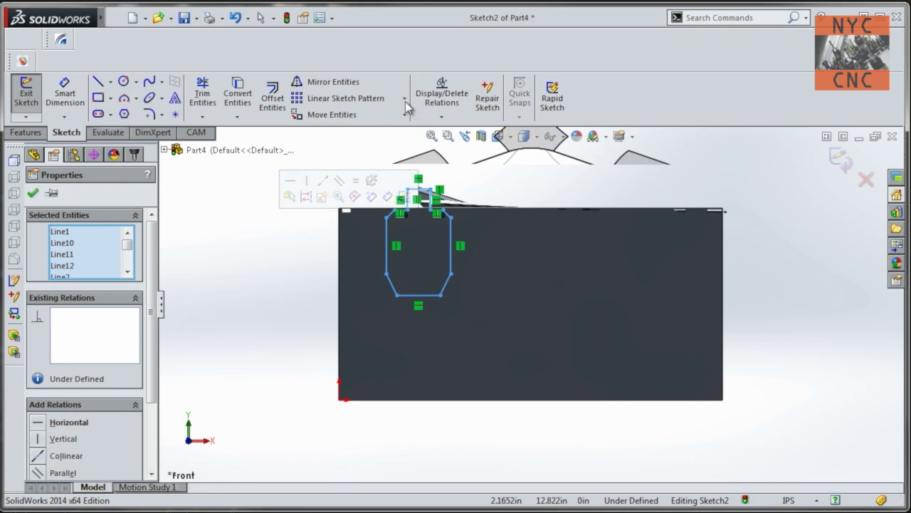
click(405, 115)
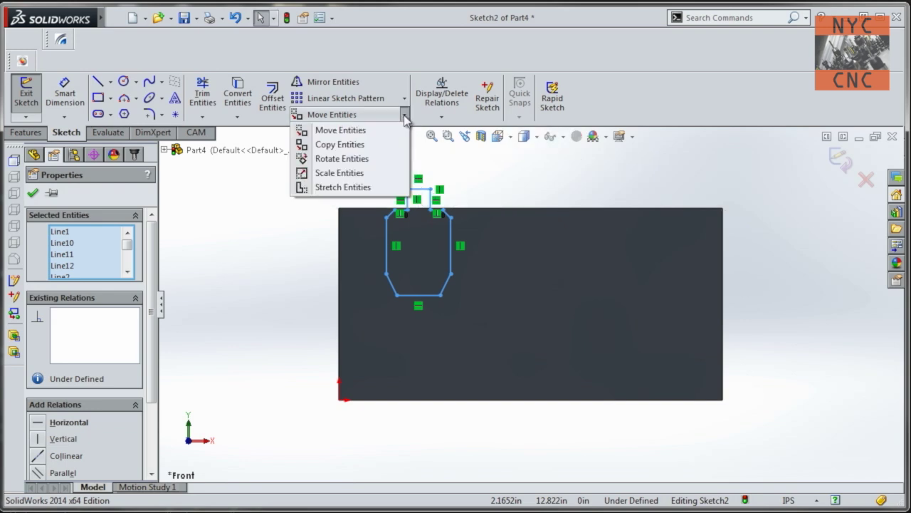
click(372, 160)
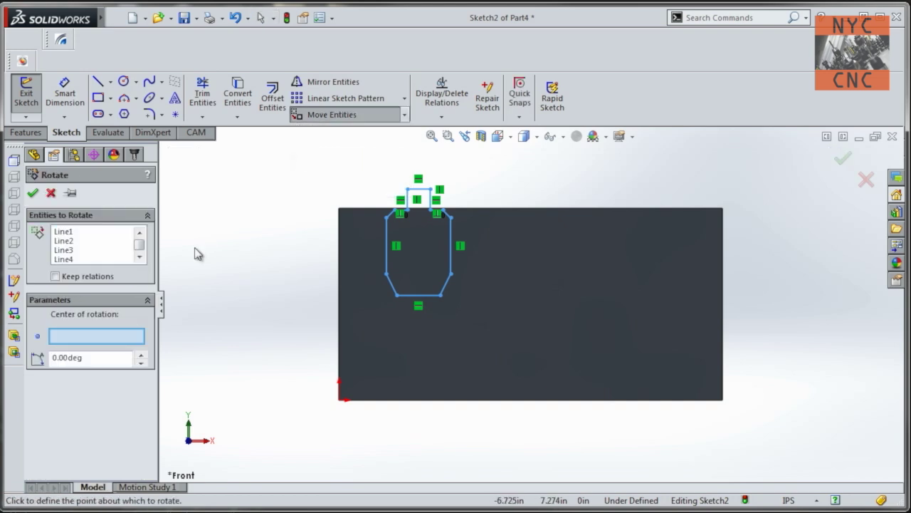
click(396, 296)
text(90)
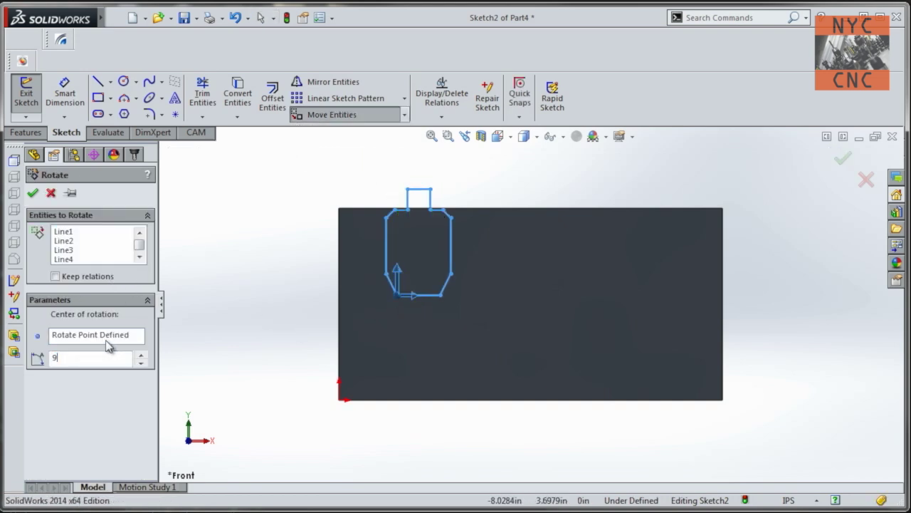
key(Return)
click(32, 193)
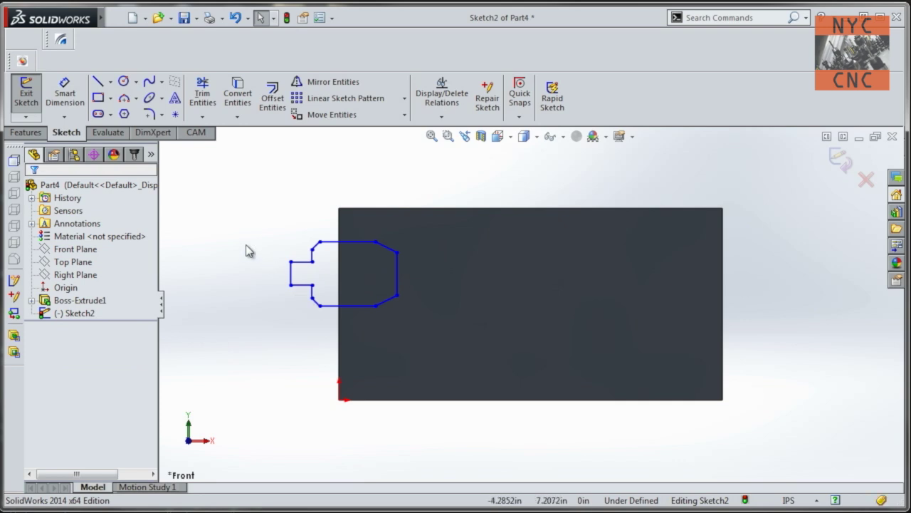
Move the entire target outline inside the plate, close to the corner at the origin.
key(ctrl+a)
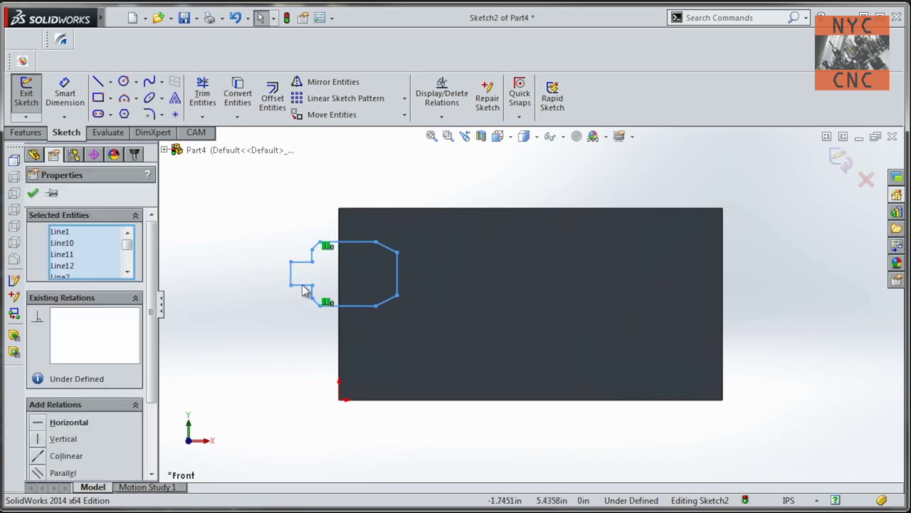
mouse_move(302, 285)
mouse_down()
mouse_move(376, 369)
mouse_move(358, 370)
mouse_up()
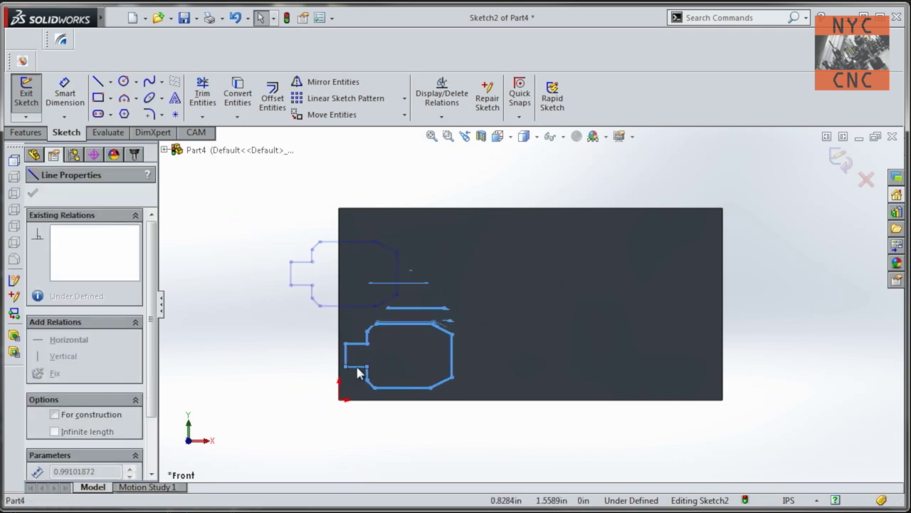
scroll(384, 378, down, 5)
mouse_move(459, 403)
mouse_down()
mouse_move(466, 418)
mouse_move(457, 417)
mouse_up()
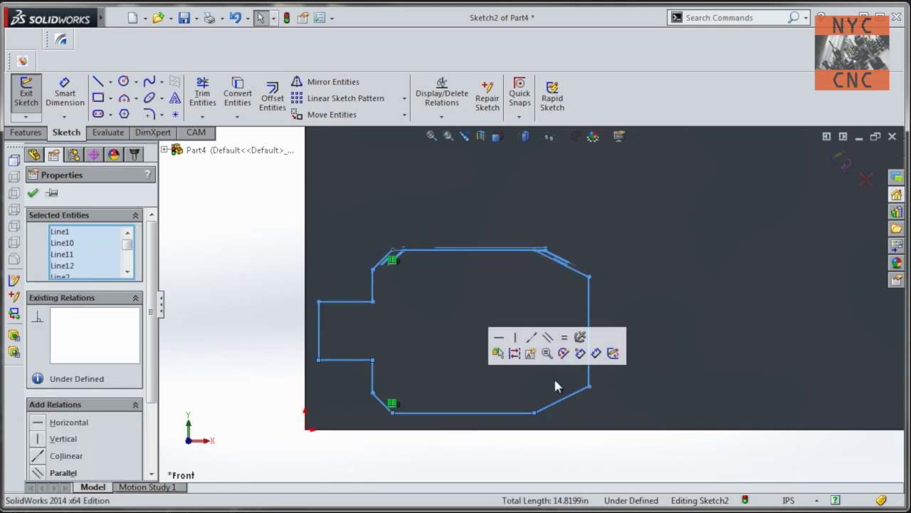
Start an outward offset around the whole target outline with a distance of 0.005 in.
scroll(530, 404, up, 2)
mouse_move(599, 290)
middle_down()
mouse_move(549, 220)
mouse_move(551, 264)
mouse_move(525, 193)
middle_up()
key(space)
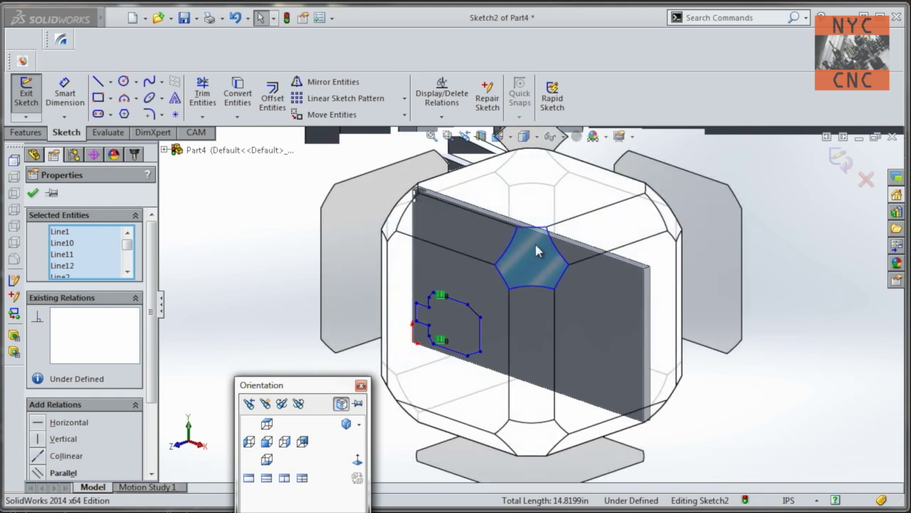
click(539, 263)
scroll(370, 362, down, 5)
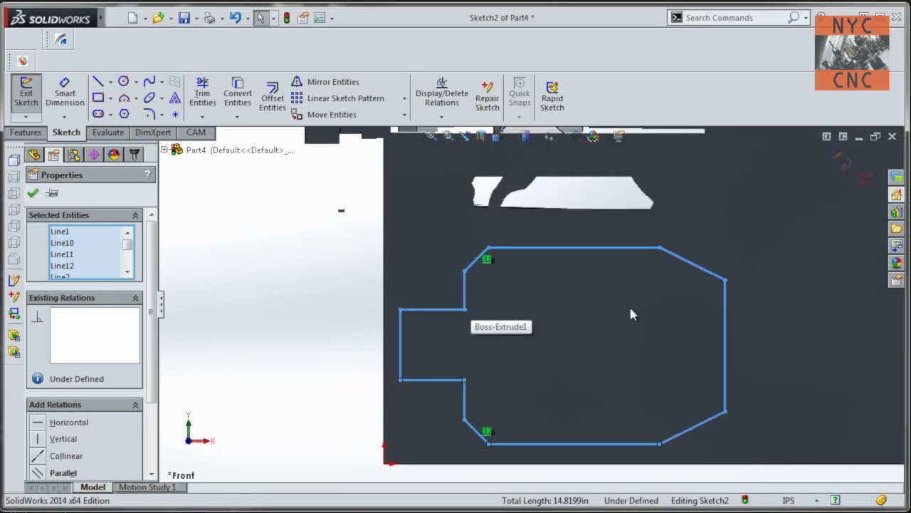
ctrl+middle_drag(631, 311, 458, 235)
scroll(475, 268, up, 2)
ctrl+middle_drag(492, 258, 549, 272)
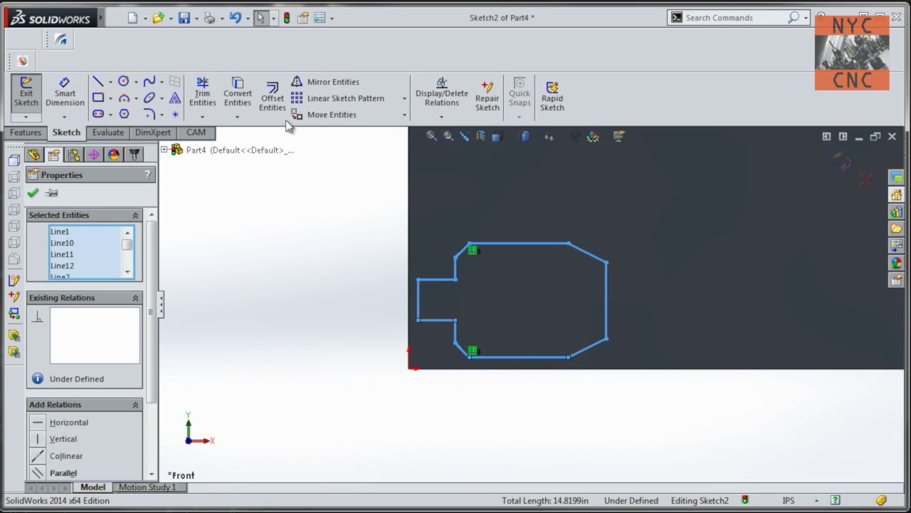
click(270, 99)
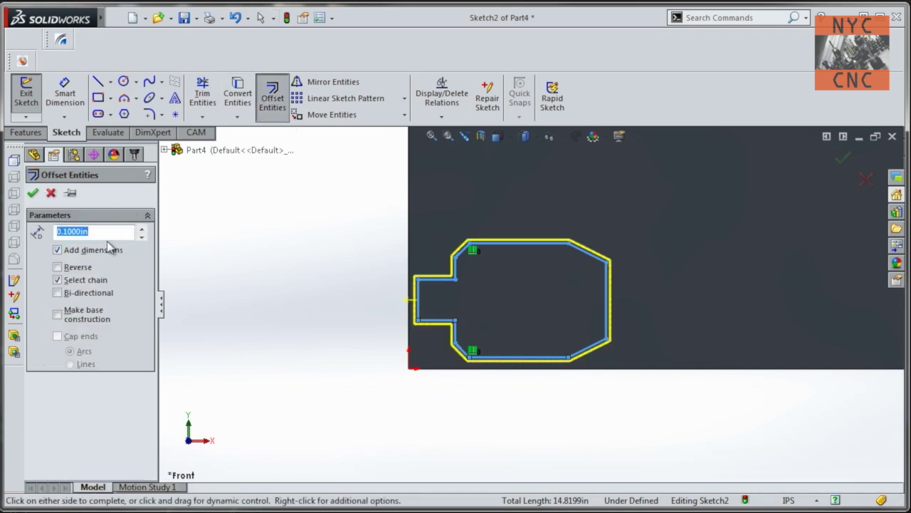
text(.005)
key(Return)
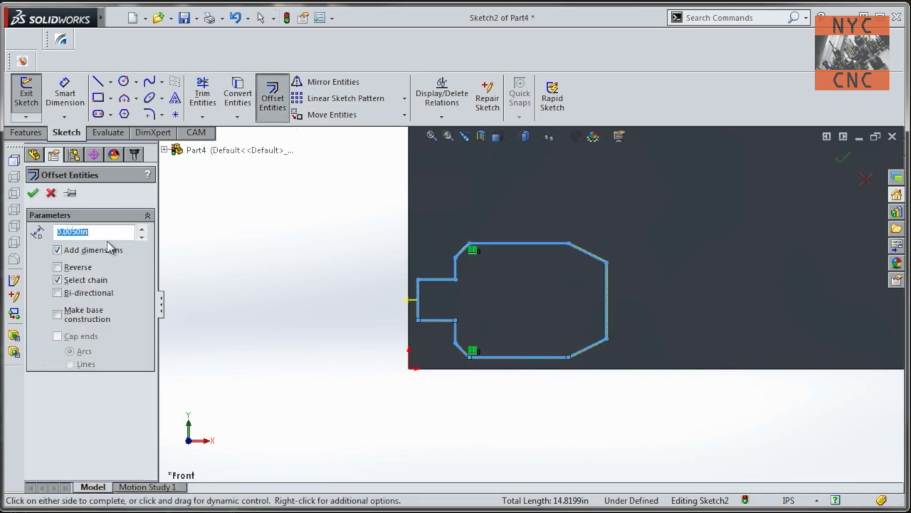
Turn the original outline into construction geometry within the offset and complete the offset.
scroll(361, 332, down, 2)
scroll(722, 299, down, 4)
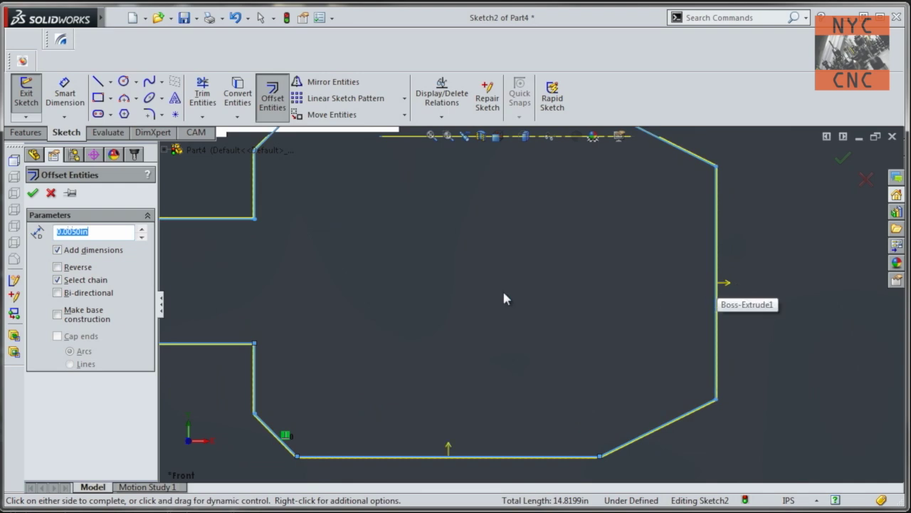
key(z)
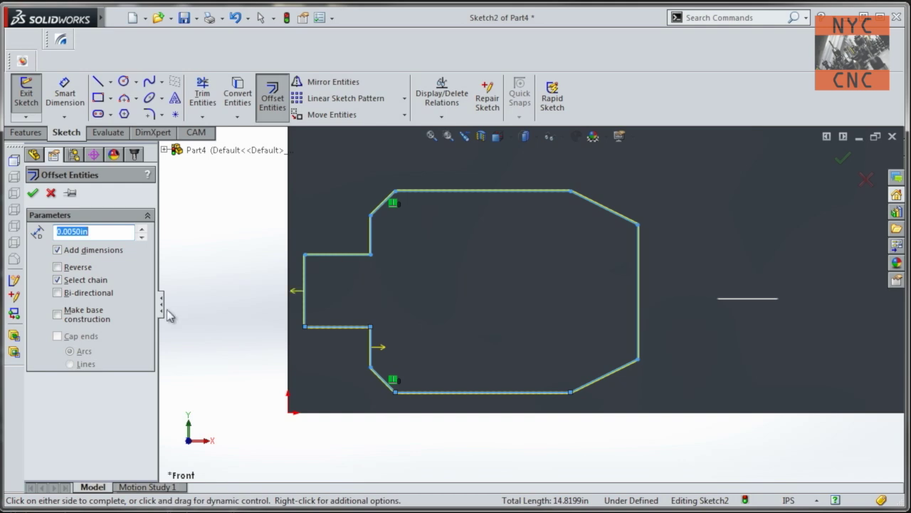
click(58, 315)
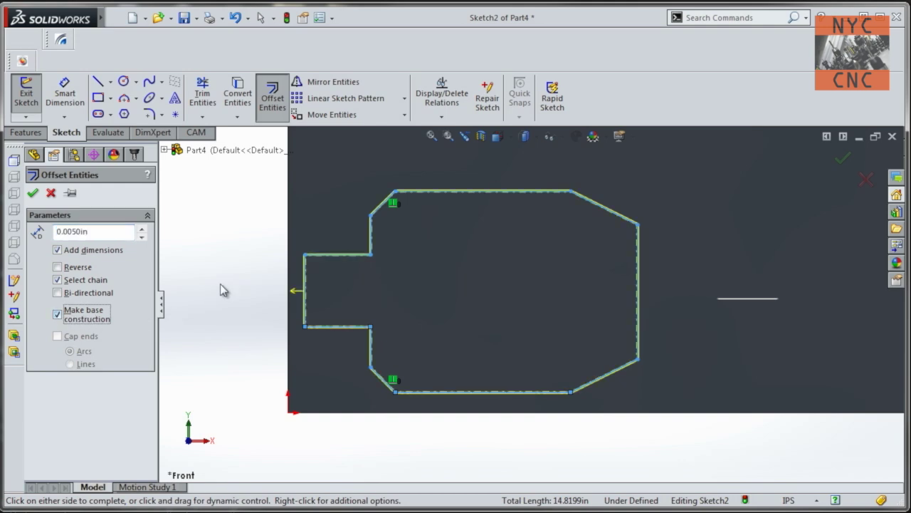
scroll(460, 268, down, 5)
scroll(527, 342, down, 5)
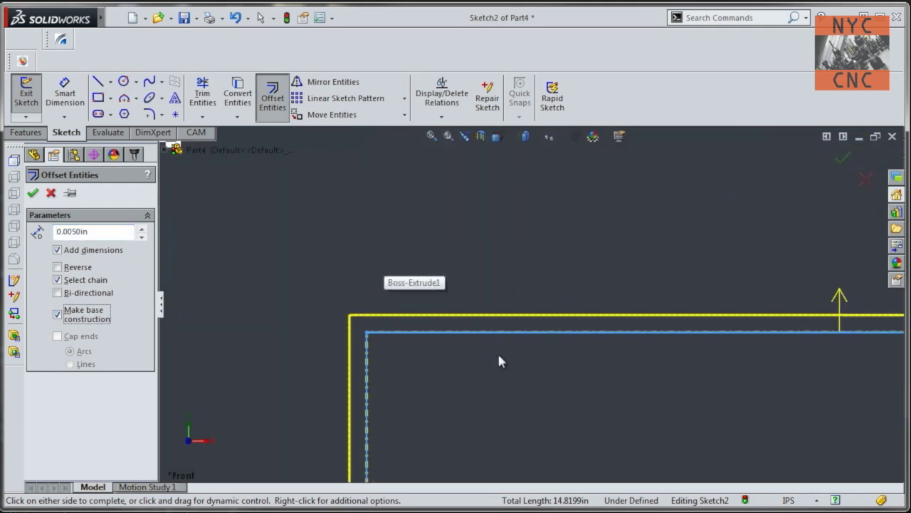
scroll(372, 333, up, 5)
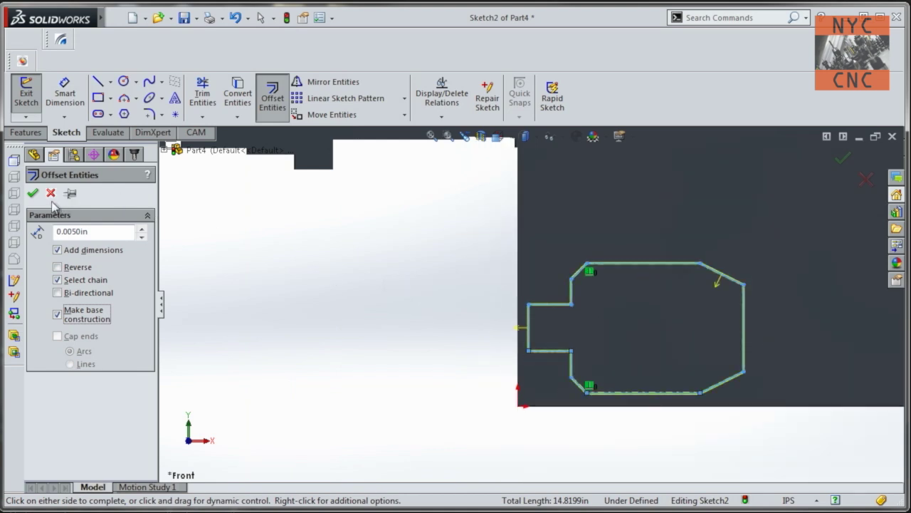
click(32, 192)
Extrude the offset outline as a blind boss with a depth of 0.05 in.
click(25, 133)
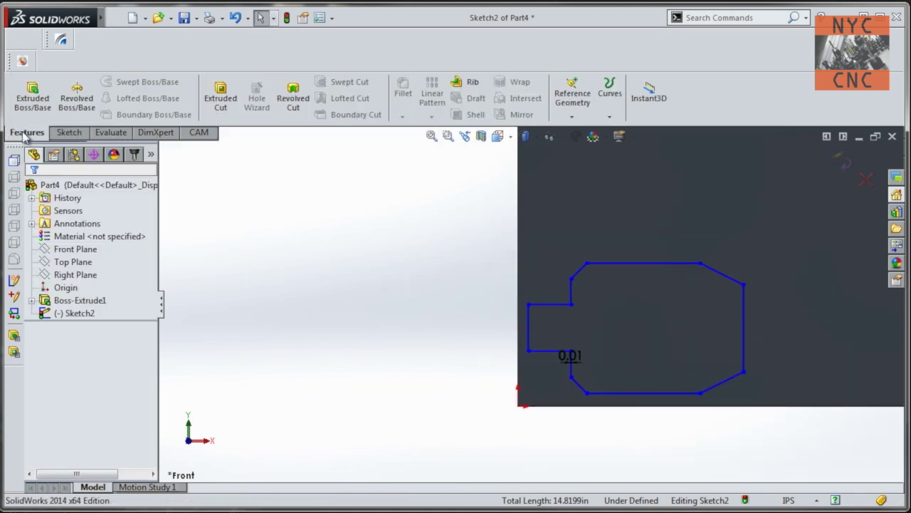
click(32, 96)
text(.05)
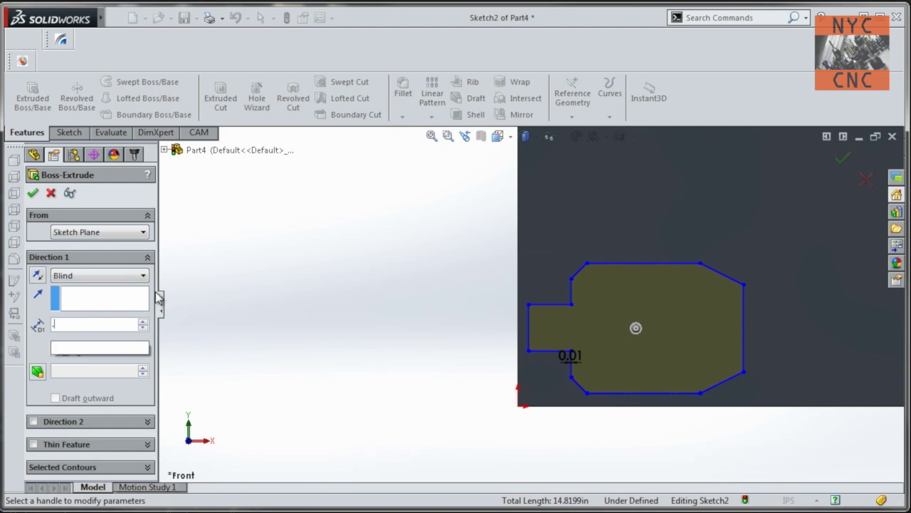
key(Return)
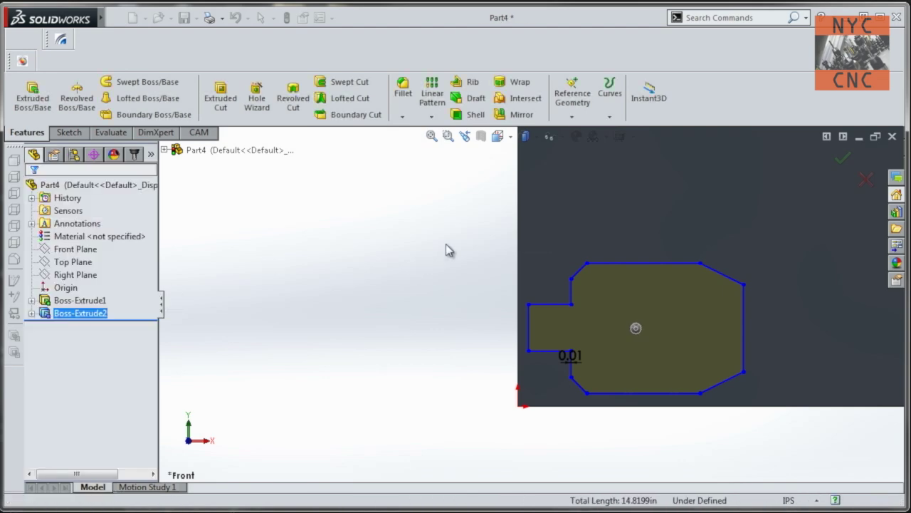
middle_drag(470, 197, 356, 243)
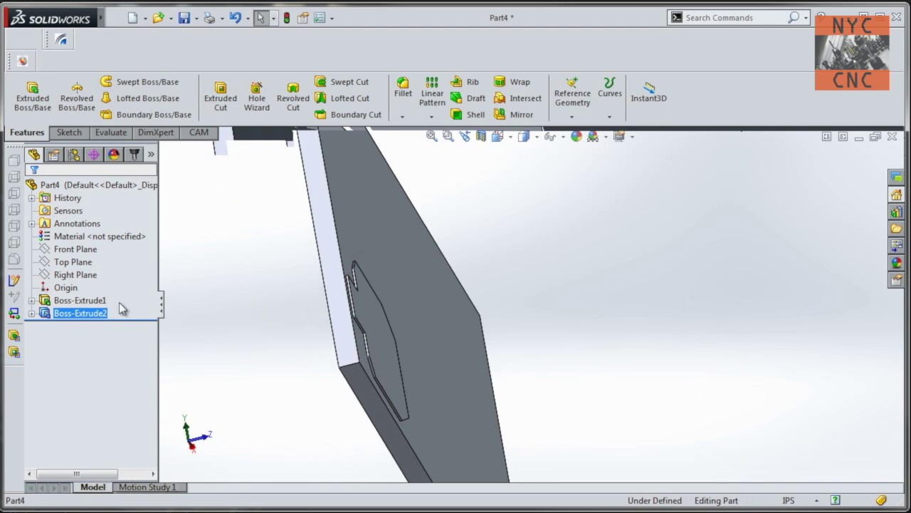
Replace the mistaken target-shaped boss with a blind extruded cut from the same sketch, 0.05 in deep.
right_click(81, 314)
click(32, 314)
right_click(66, 317)
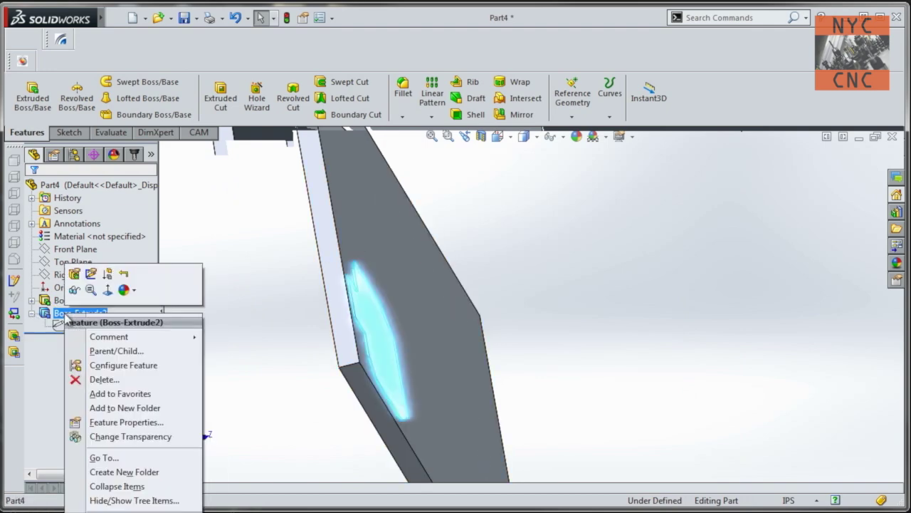
click(91, 274)
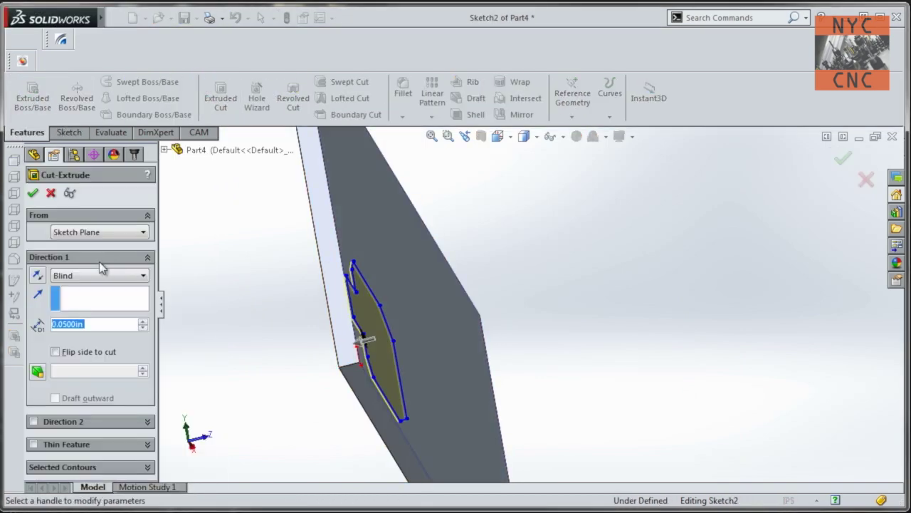
key(Return)
key(ctrl+1)
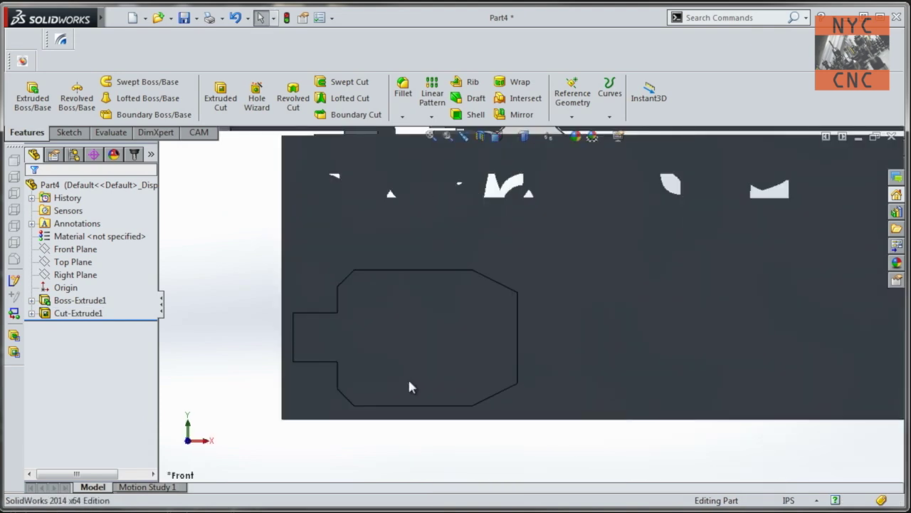
scroll(409, 387, down, 2)
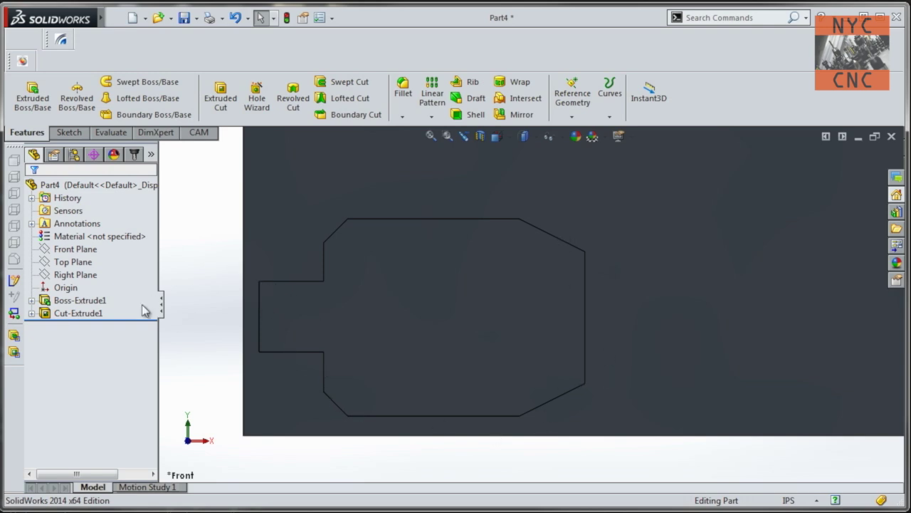
Set up a simple blind Hole Wizard hole with a diameter of 0.25 in and a depth of 0.05 in.
click(258, 100)
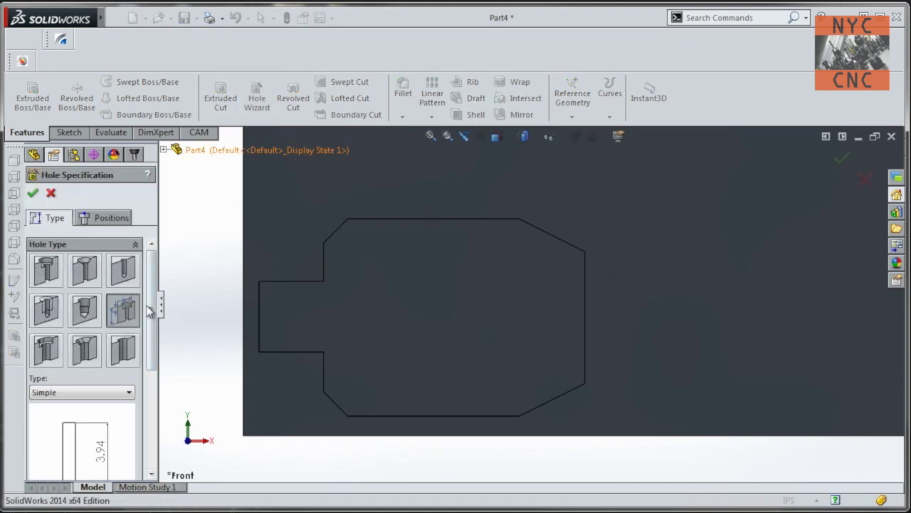
scroll(124, 317, down, 5)
double_click(59, 376)
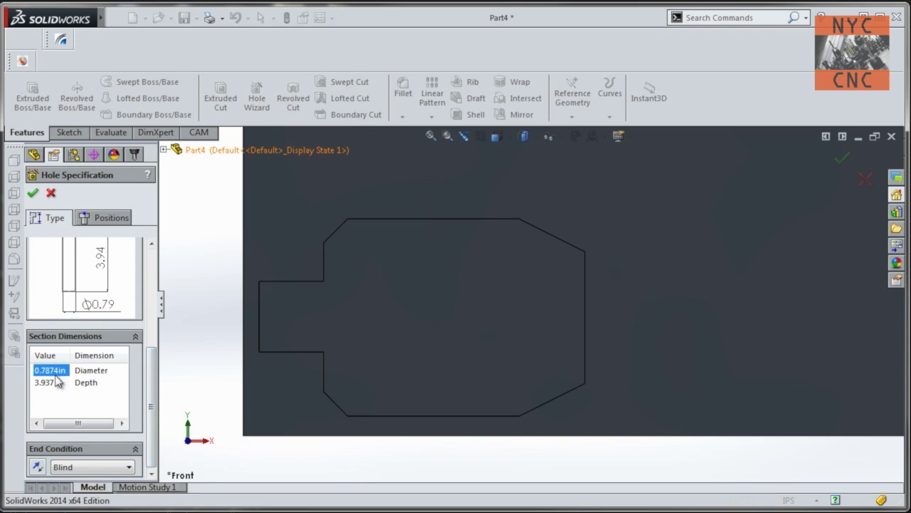
click(56, 371)
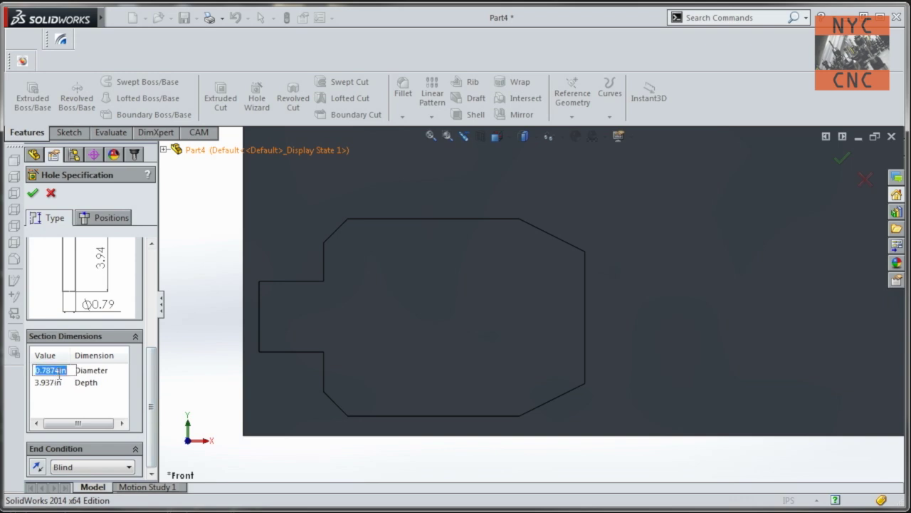
text(.25)
click(58, 381)
click(50, 384)
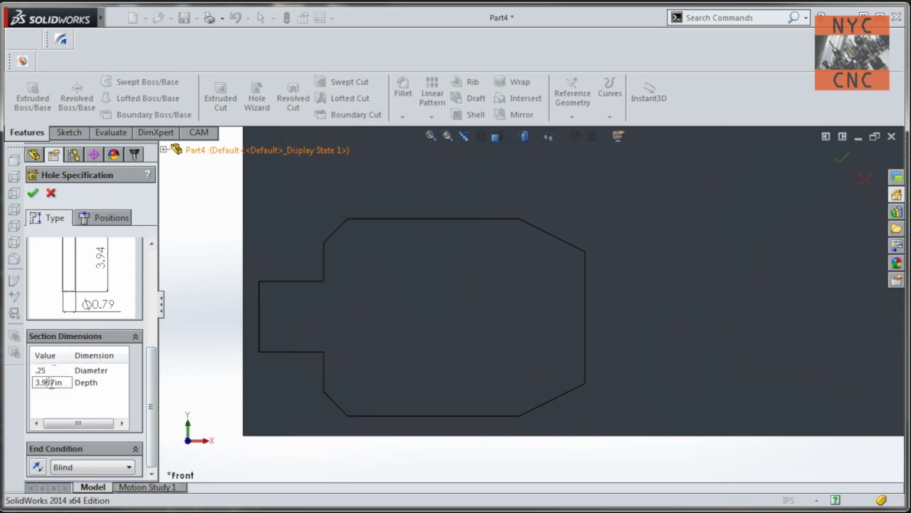
double_click(52, 383)
text(.05)
key(Return)
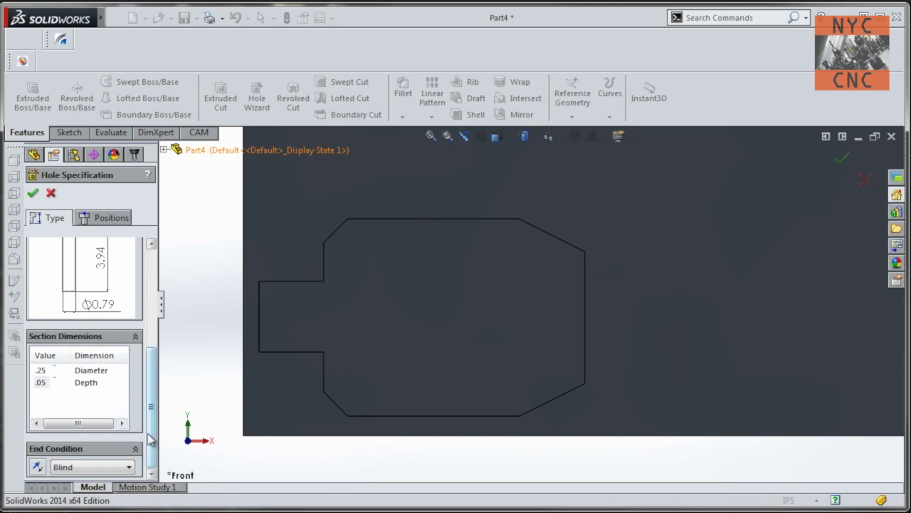
Place the holes on the pocket's ten outward-pointing corners, skipping the two inner corners at the neck, and finish the hole feature.
click(89, 219)
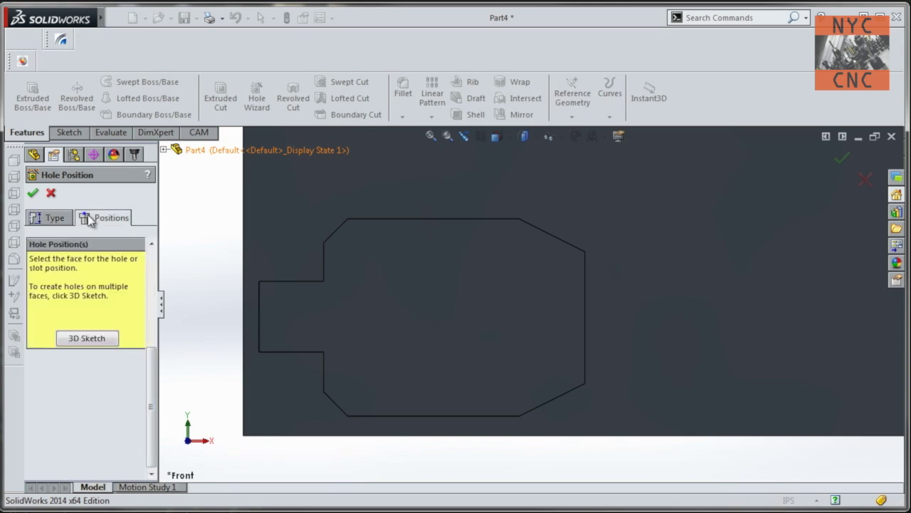
click(258, 284)
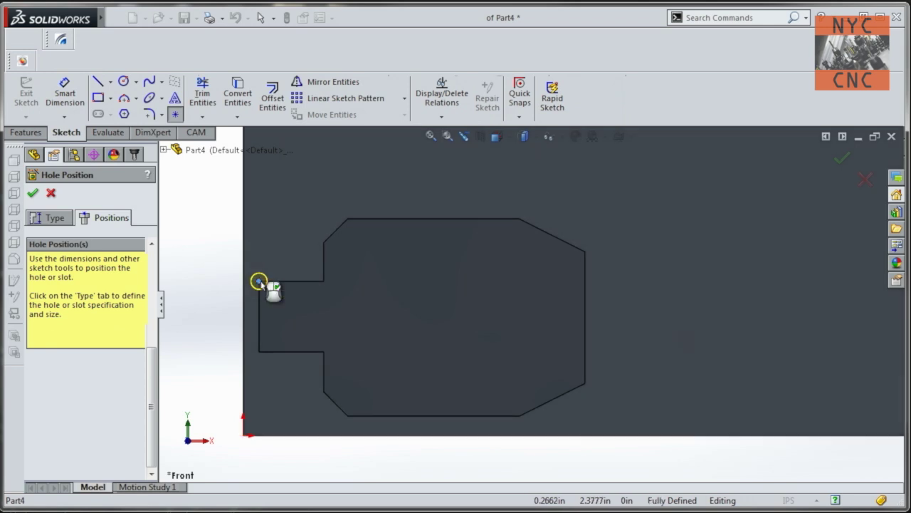
click(258, 281)
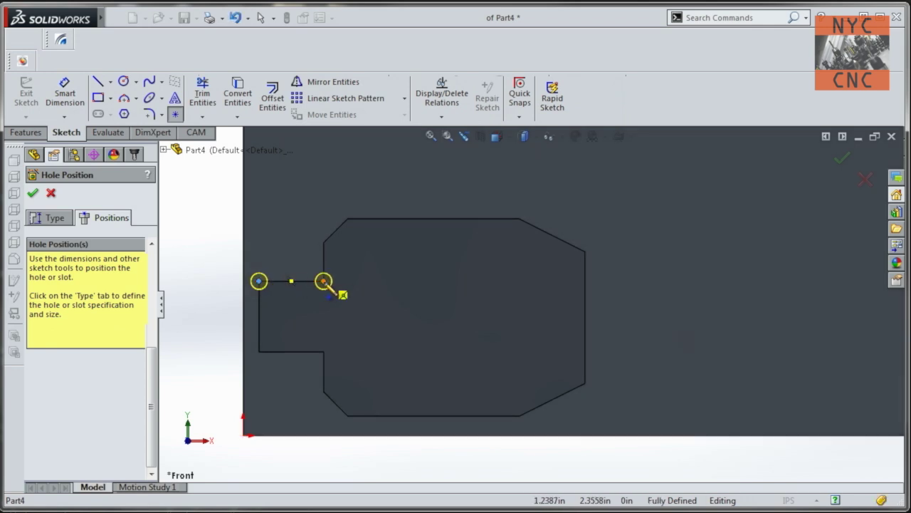
click(347, 218)
click(519, 219)
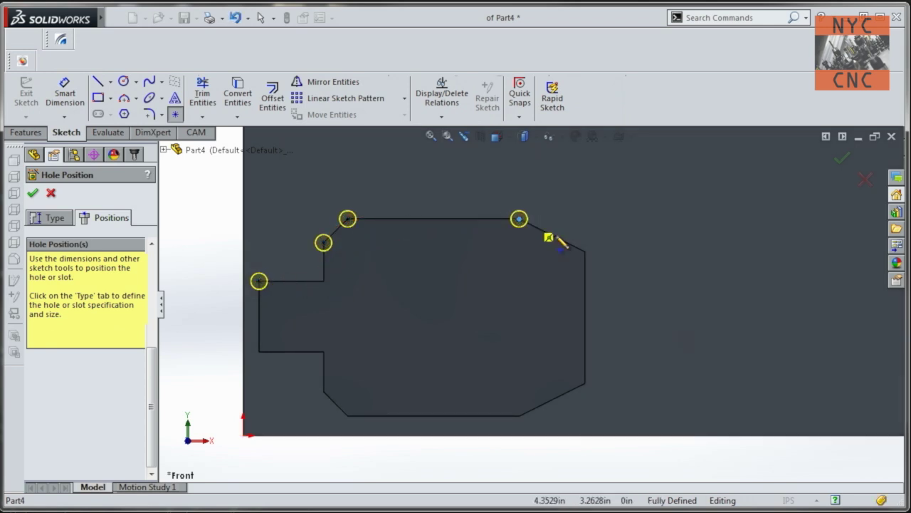
click(584, 251)
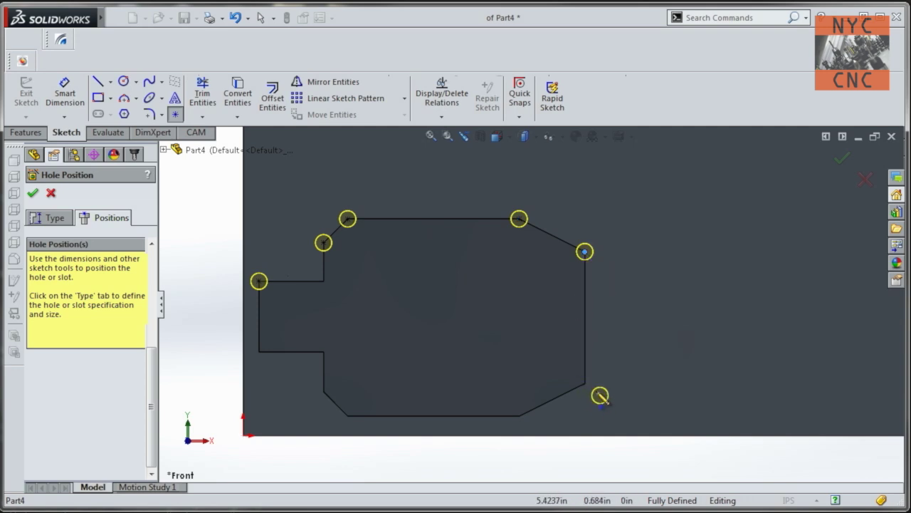
click(584, 383)
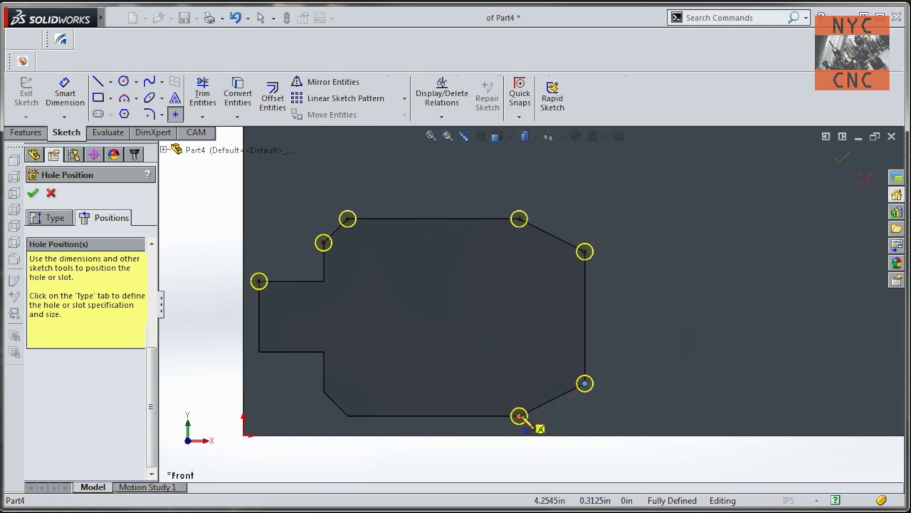
click(519, 415)
click(348, 416)
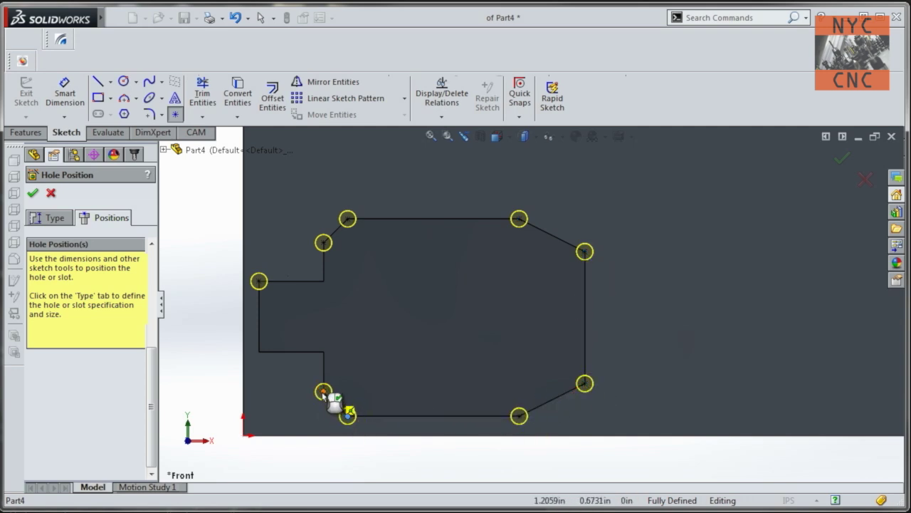
click(259, 351)
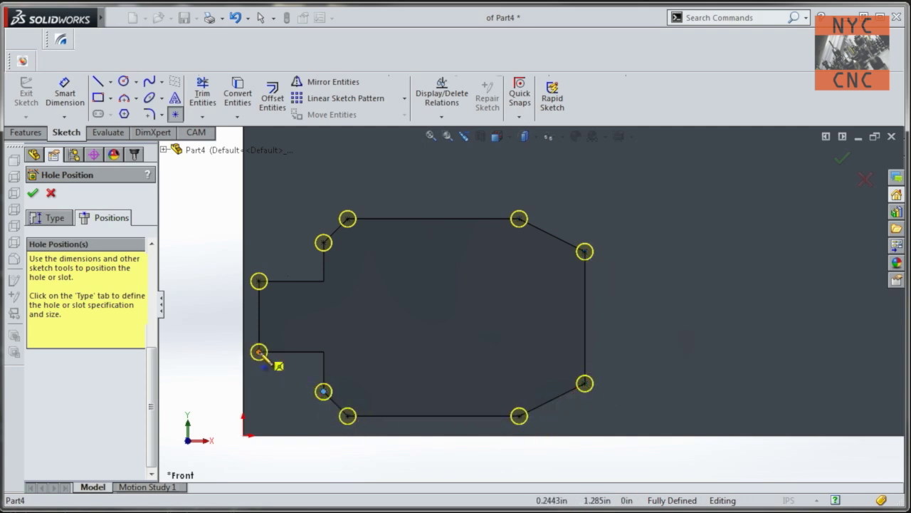
click(34, 193)
middle_drag(427, 311, 436, 256)
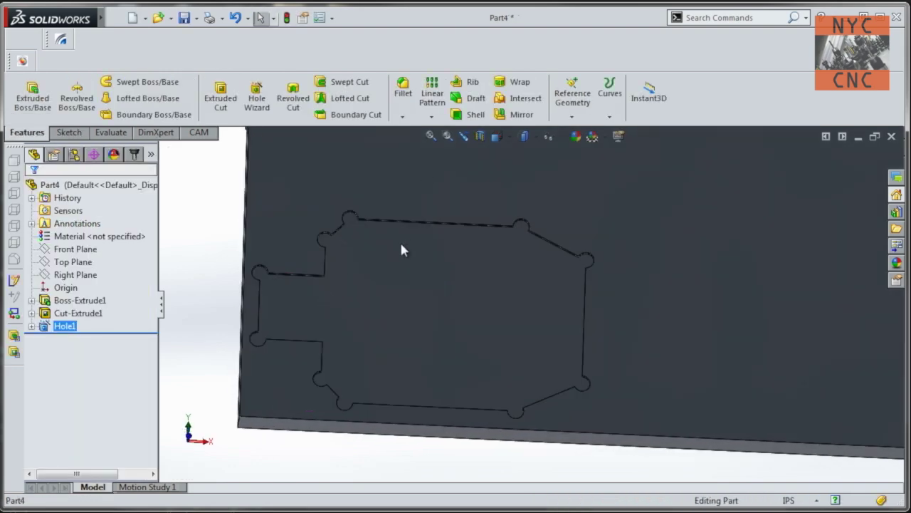
key(space)
click(448, 314)
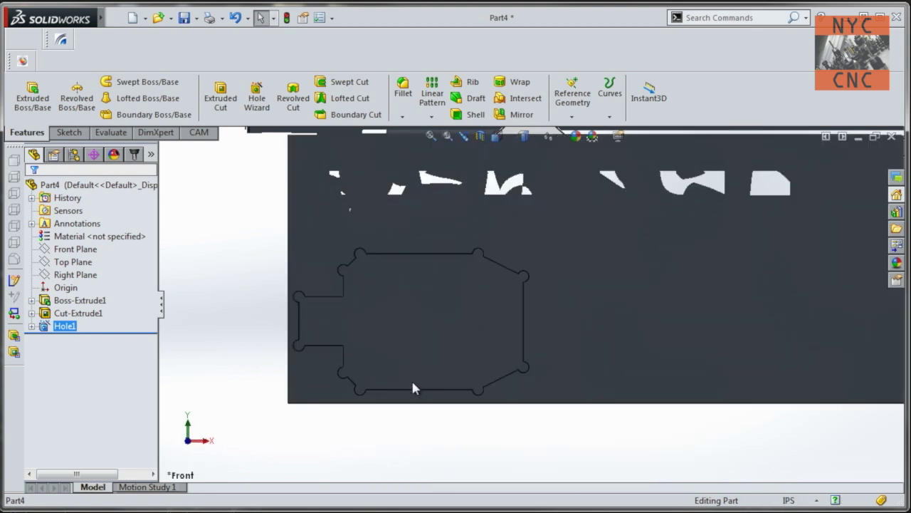
scroll(416, 388, down, 2)
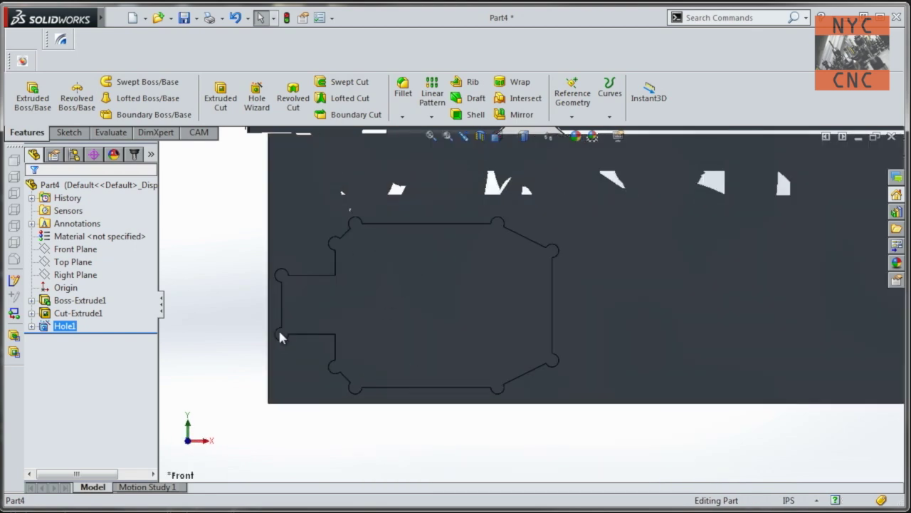
middle_drag(410, 329, 423, 253)
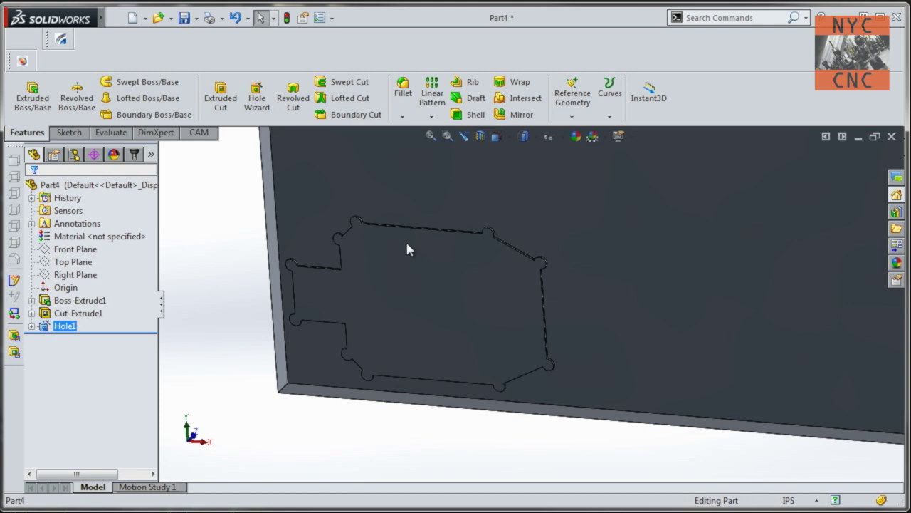
Suppress the corner hole feature so the plain target-shaped pocket can be worked on.
scroll(385, 250, up, 3)
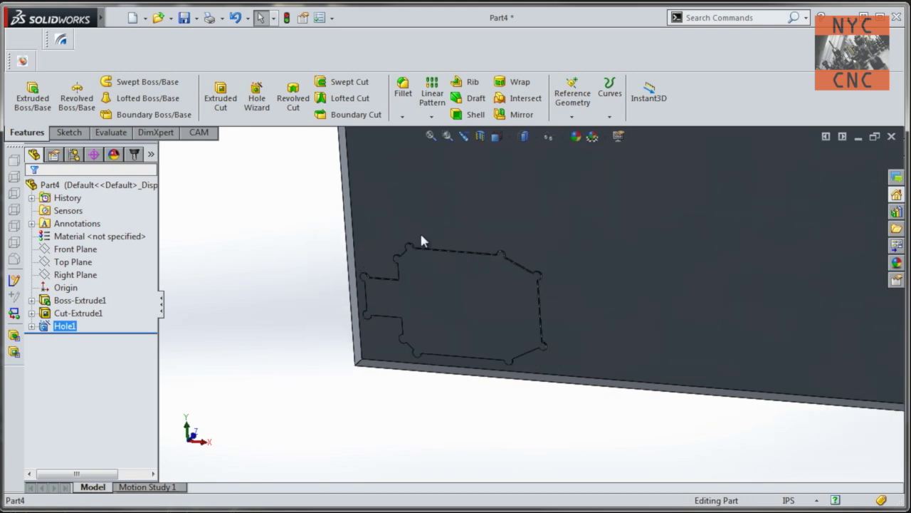
scroll(455, 289, down, 3)
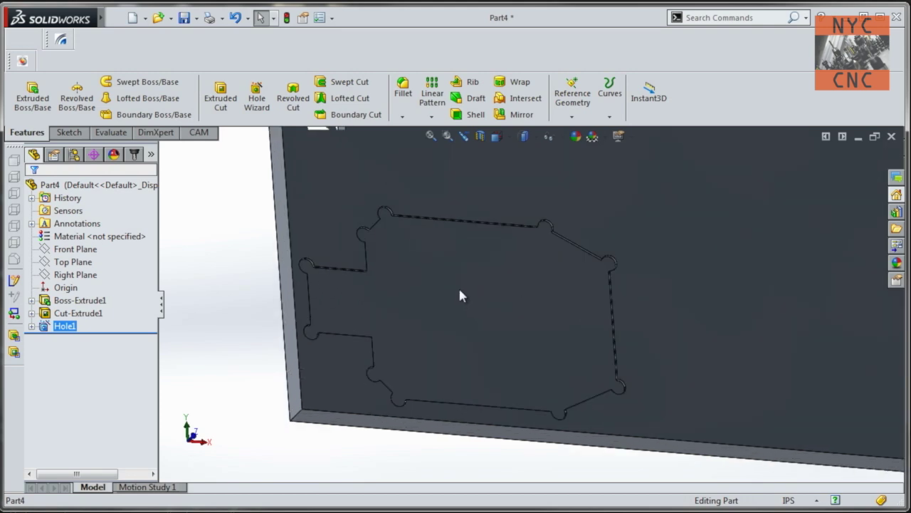
right_click(65, 329)
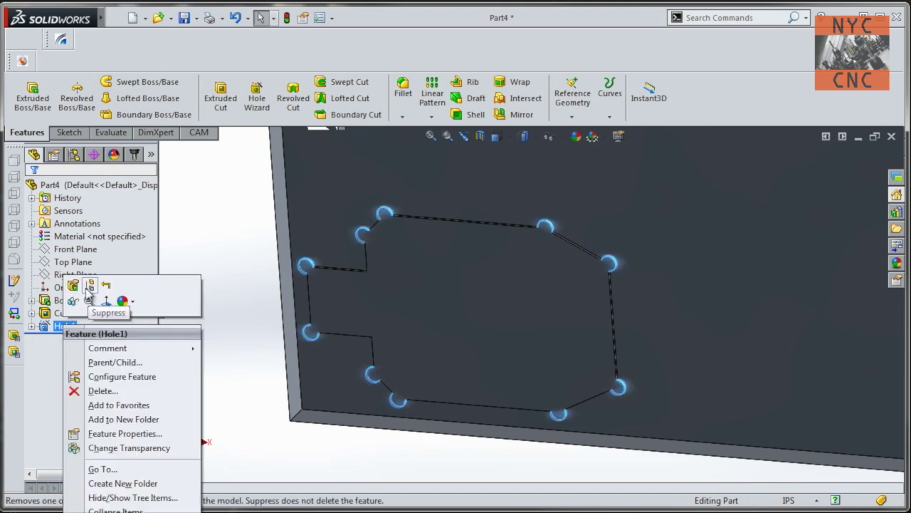
click(87, 288)
double_click(354, 358)
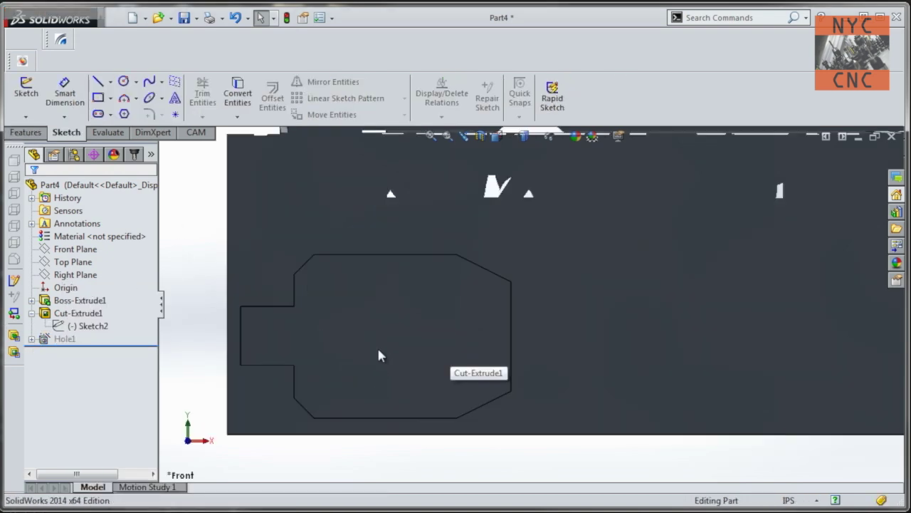
middle_drag(379, 350, 387, 242)
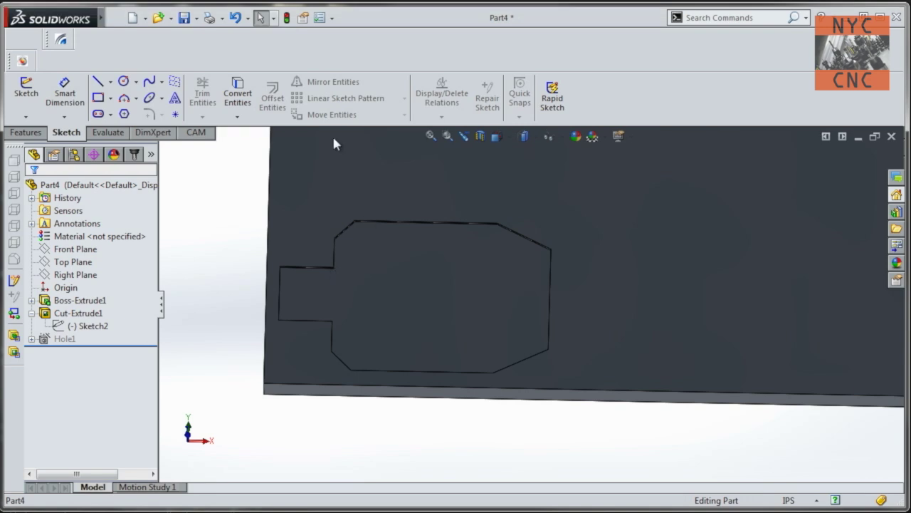
Start a sketch on the pocket floor and offset the floor's outline by 0.125 in.
click(25, 96)
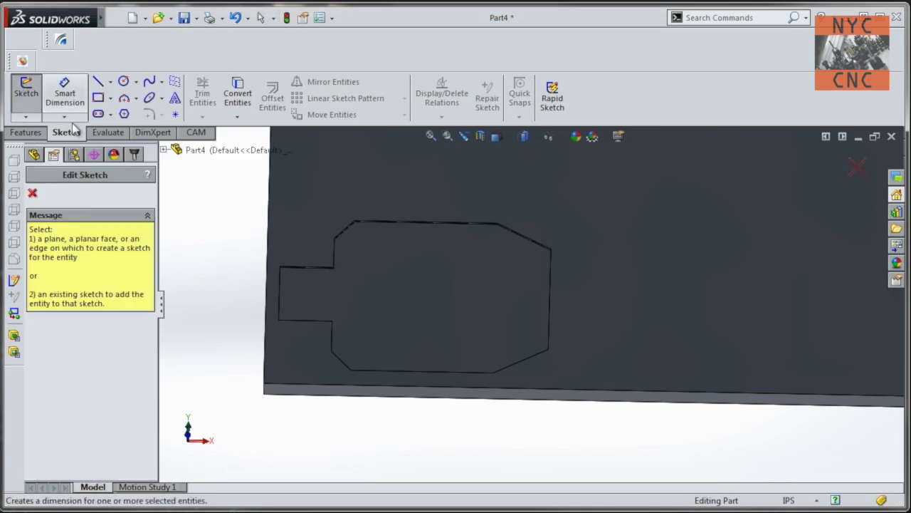
click(396, 276)
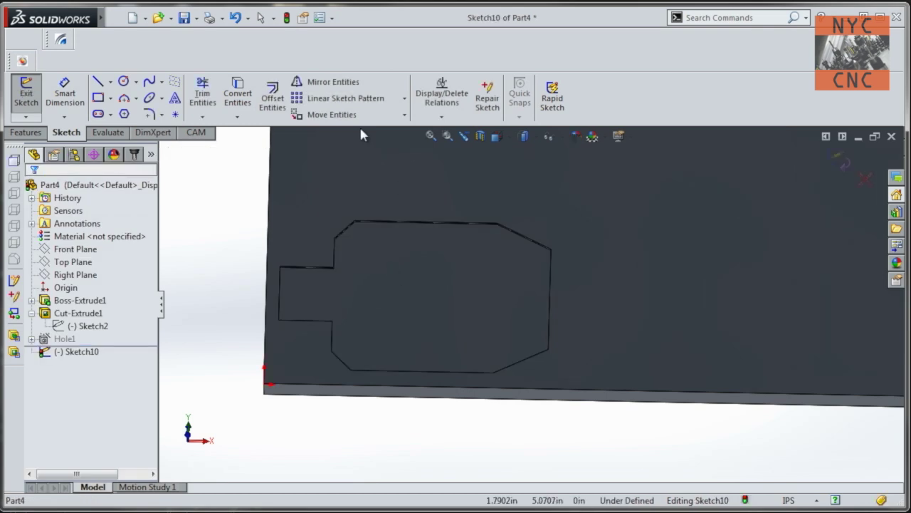
click(273, 99)
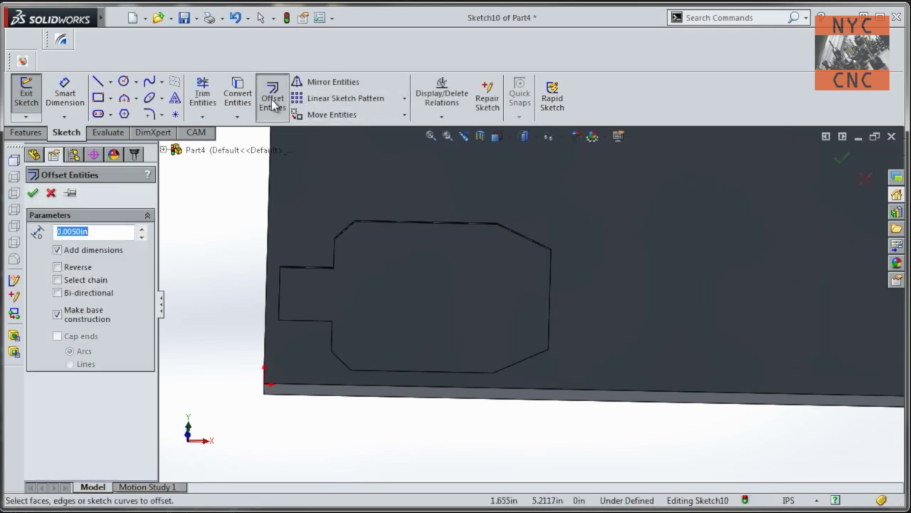
click(438, 303)
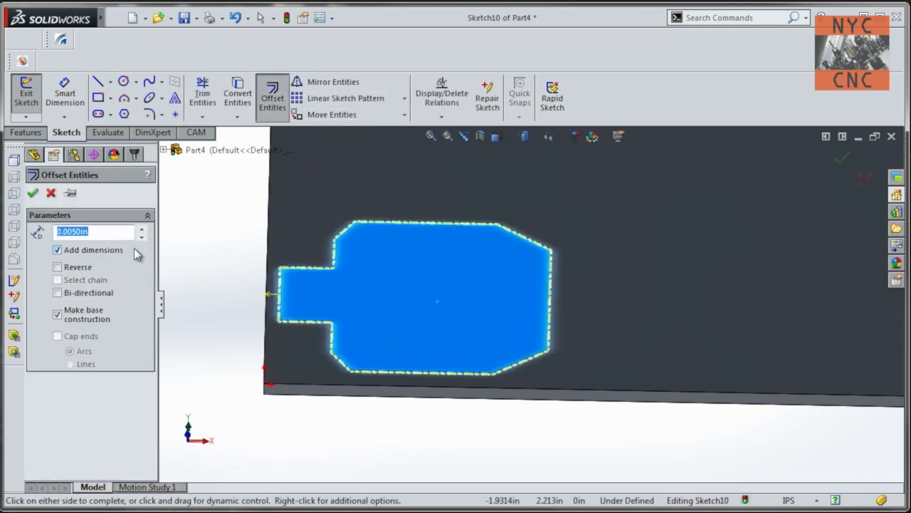
text(.125)
key(Return)
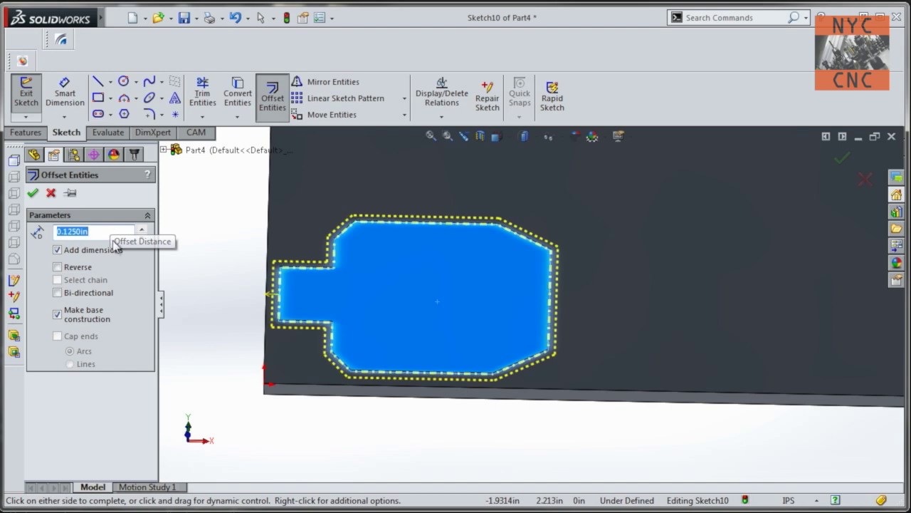
Reverse the offset so it runs inside the pocket outline, and accept it.
click(56, 267)
mouse_move(399, 293)
middle_down()
mouse_move(418, 292)
mouse_move(403, 320)
mouse_move(340, 257)
mouse_move(342, 298)
mouse_move(342, 279)
middle_up()
key(space)
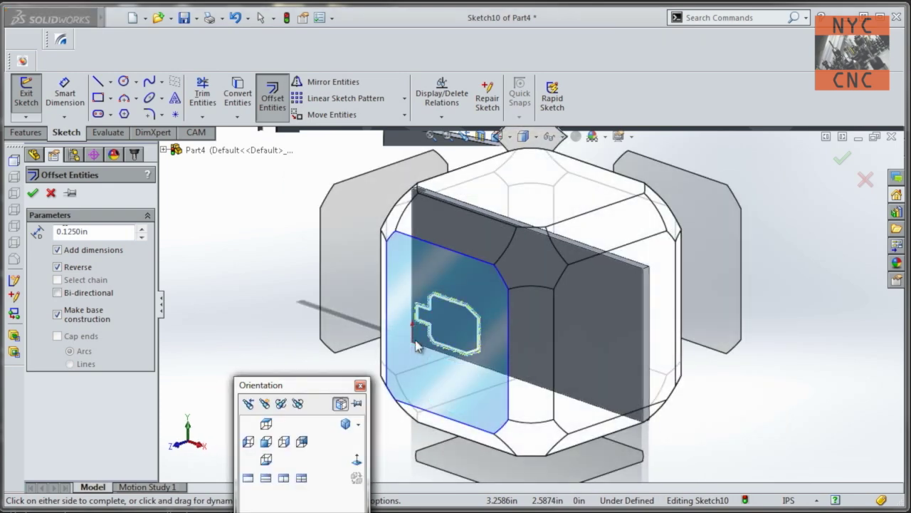
click(417, 346)
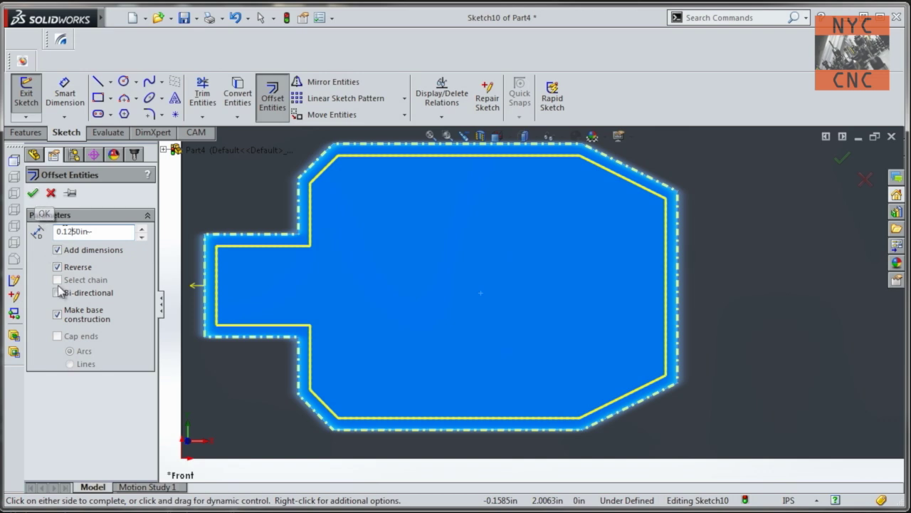
click(57, 314)
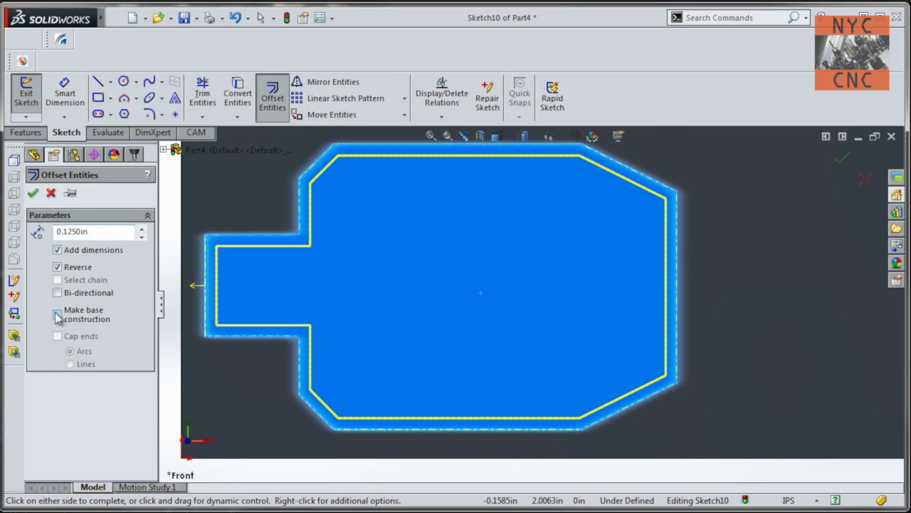
click(56, 314)
click(58, 314)
click(34, 193)
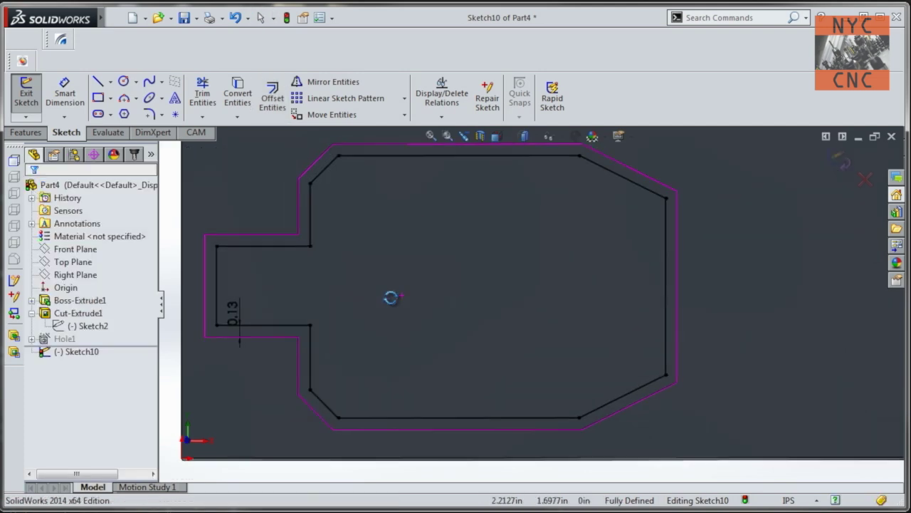
middle_drag(387, 297, 383, 248)
key(Escape)
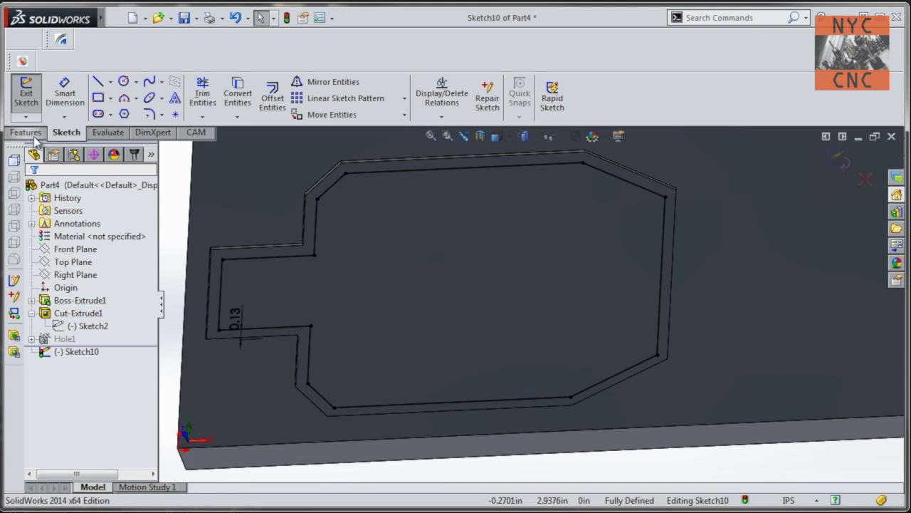
click(32, 133)
click(220, 97)
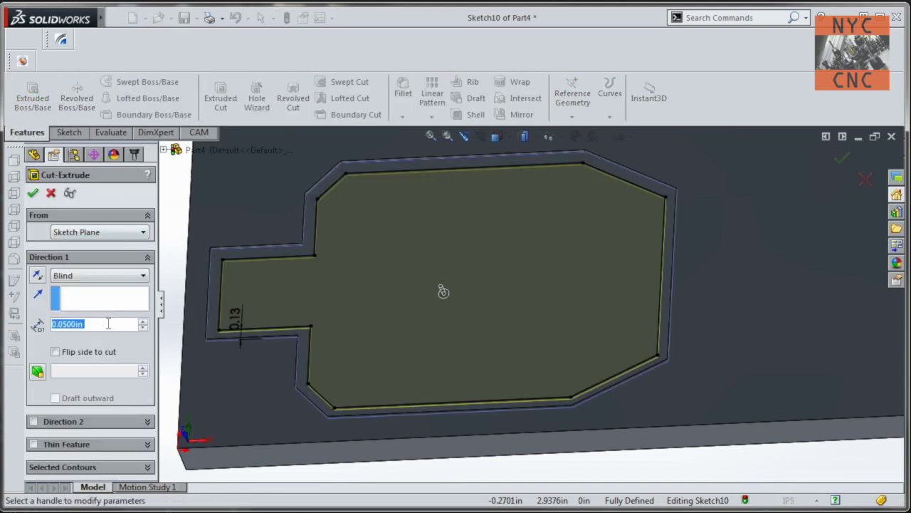
middle_drag(420, 204, 388, 253)
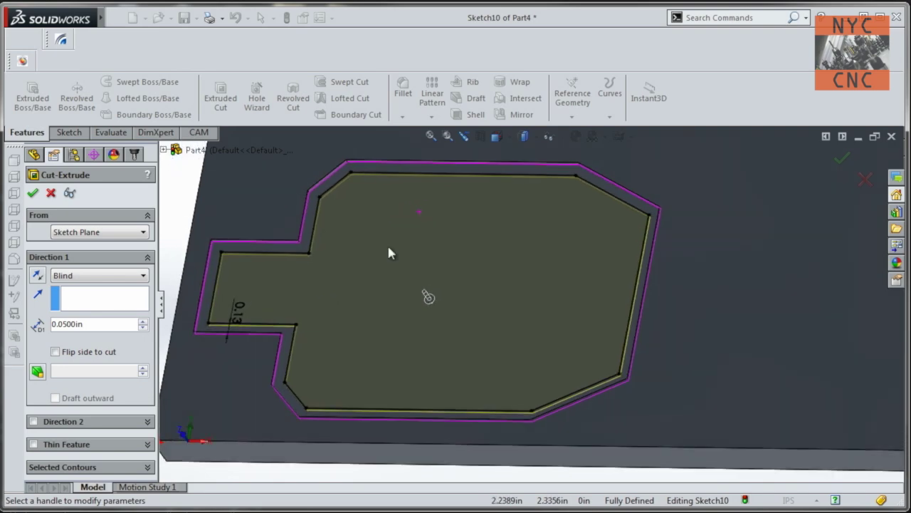
key(Escape)
middle_drag(331, 250, 355, 262)
click(78, 352)
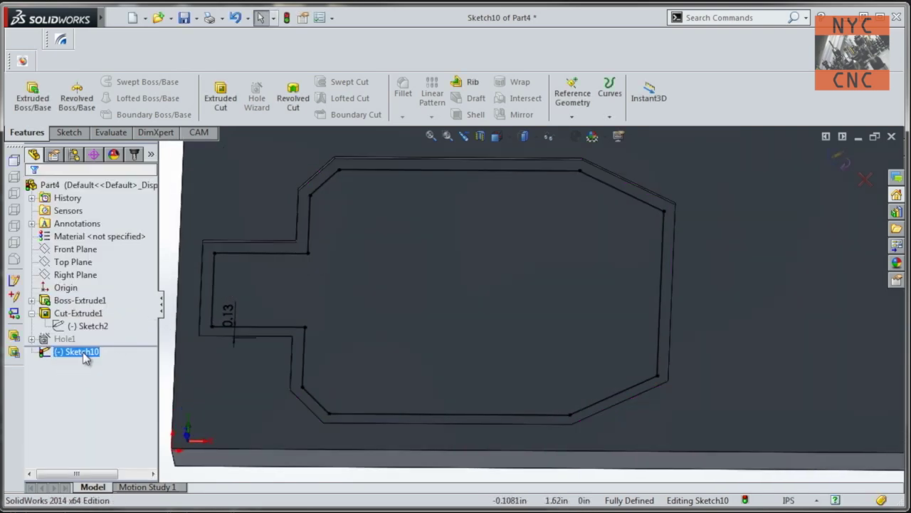
right_click(83, 355)
click(75, 103)
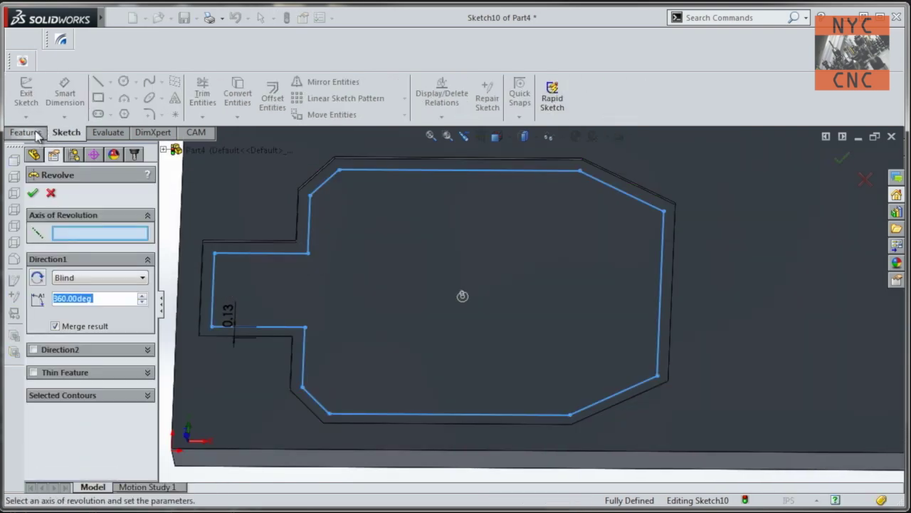
key(Escape)
click(25, 93)
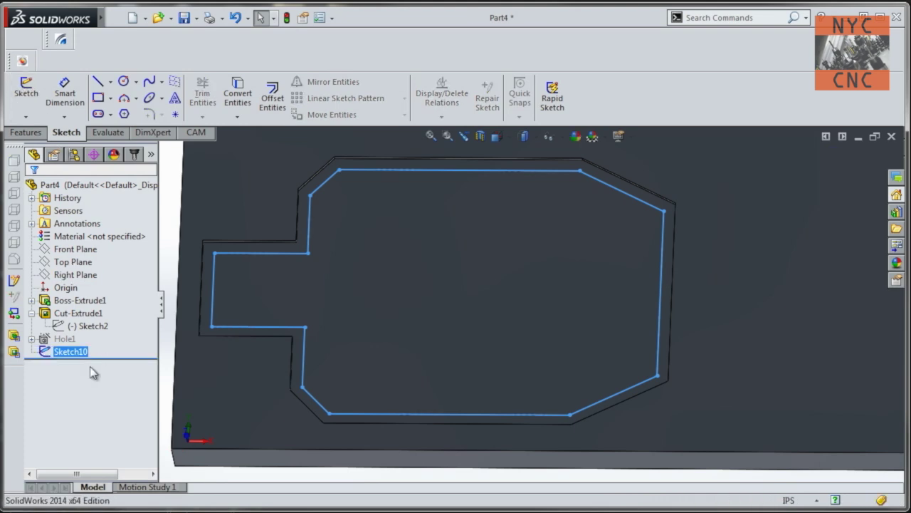
Reopen the offset sketch and convert the pocket floor's outer boundary into sketch entities.
right_click(79, 351)
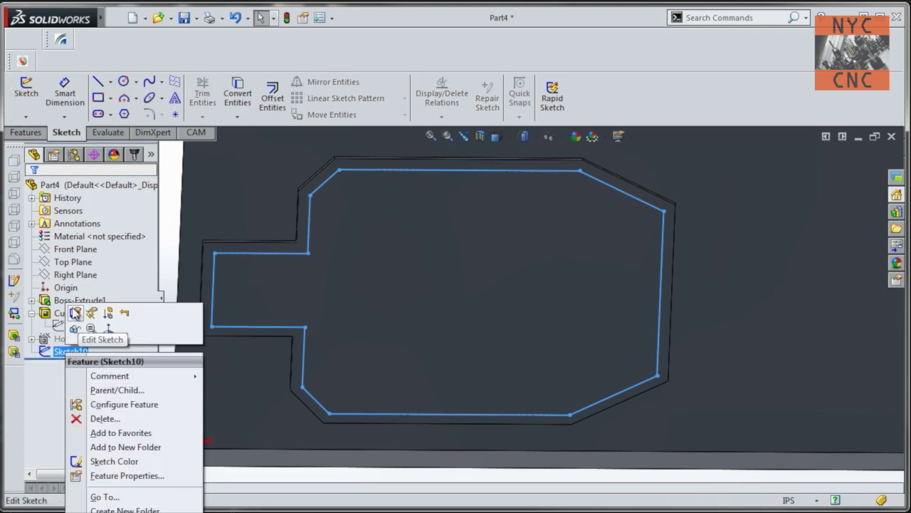
click(75, 313)
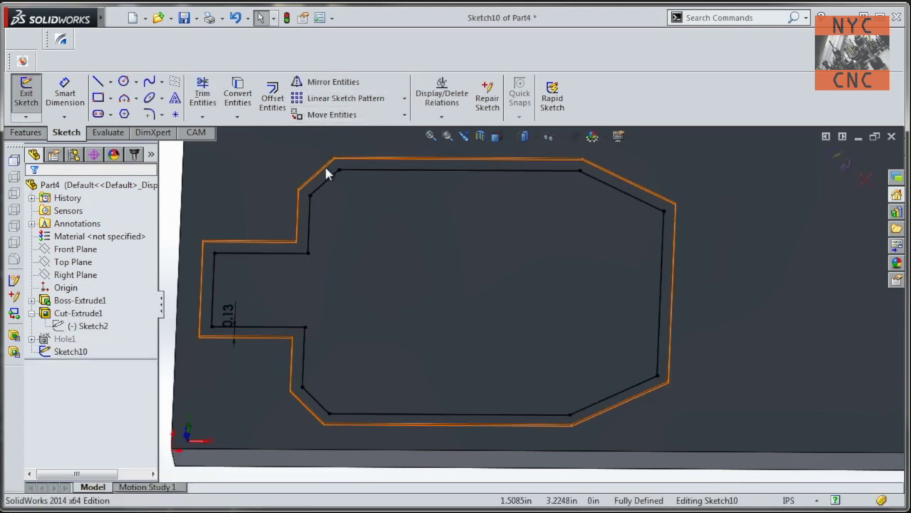
click(242, 96)
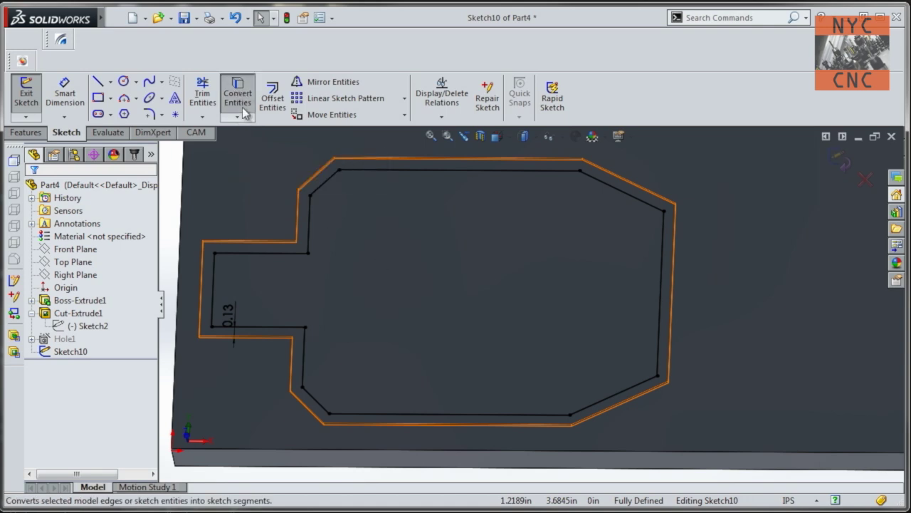
click(244, 113)
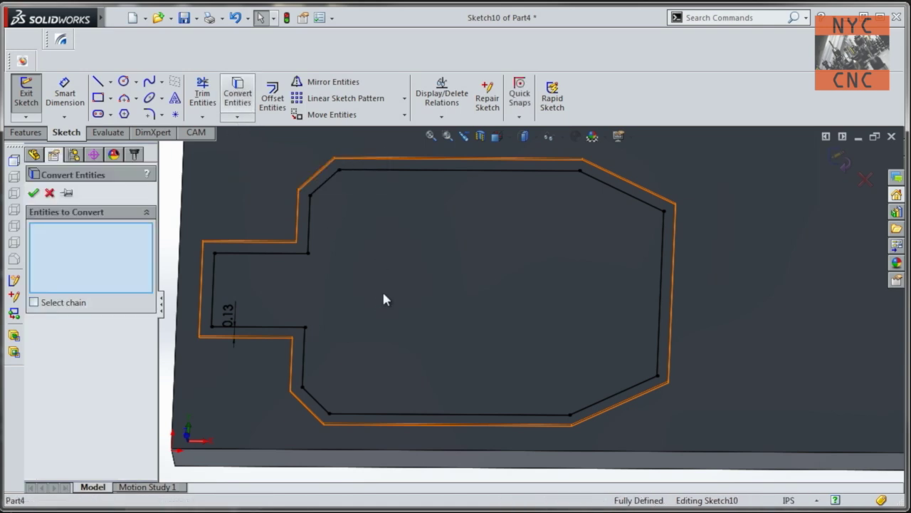
click(404, 289)
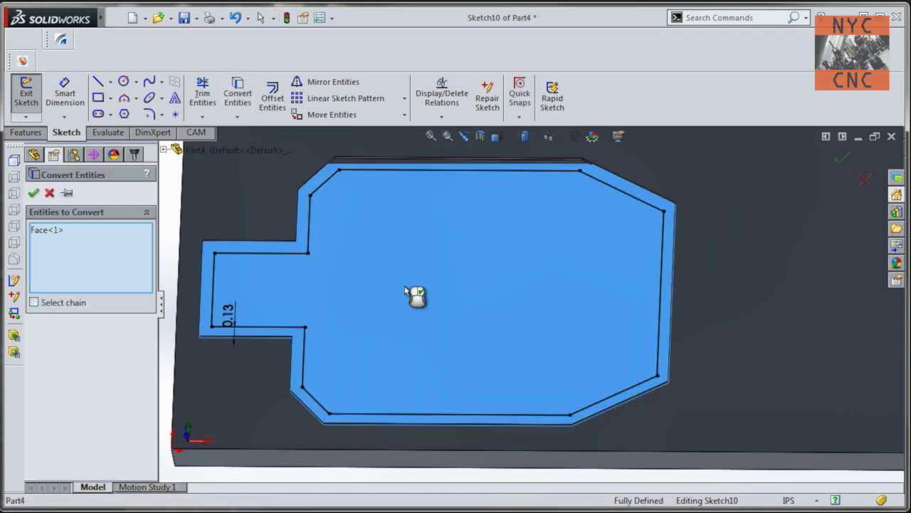
click(34, 192)
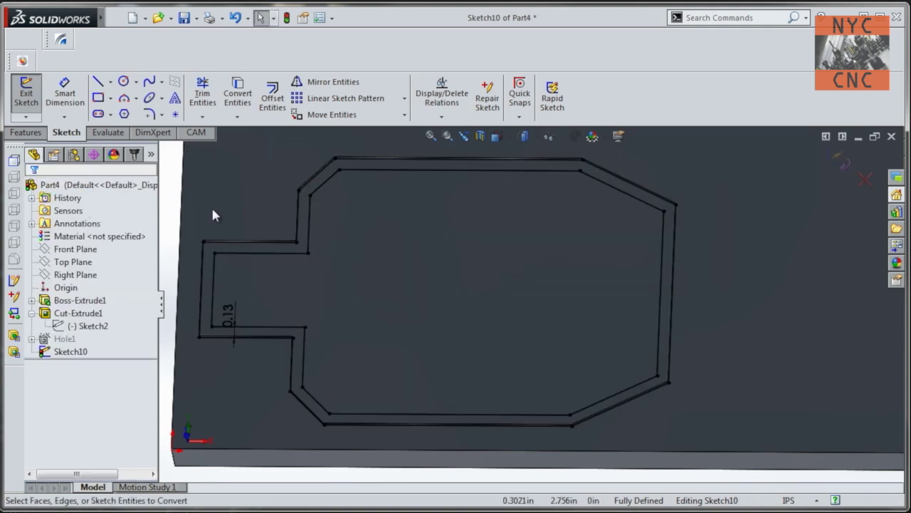
Cut the band between the two target outlines as a blind extruded cut 0.05 in deep.
click(27, 134)
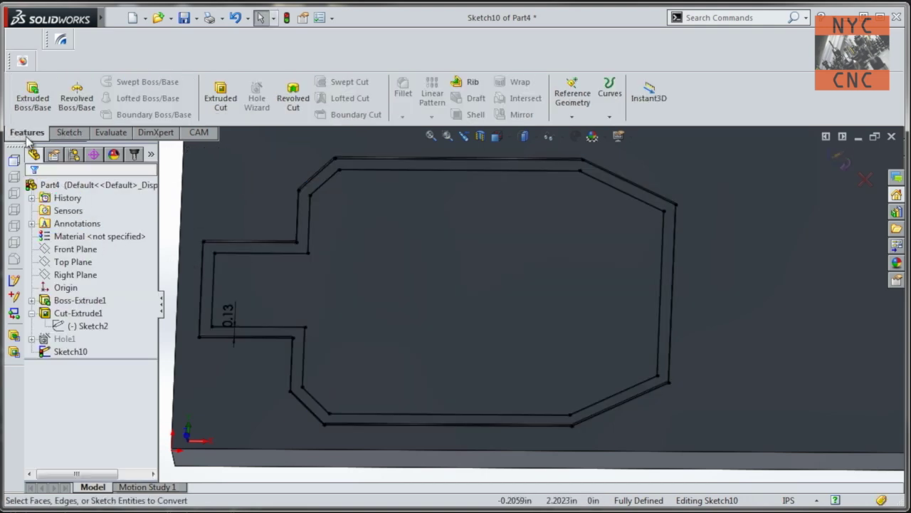
click(219, 100)
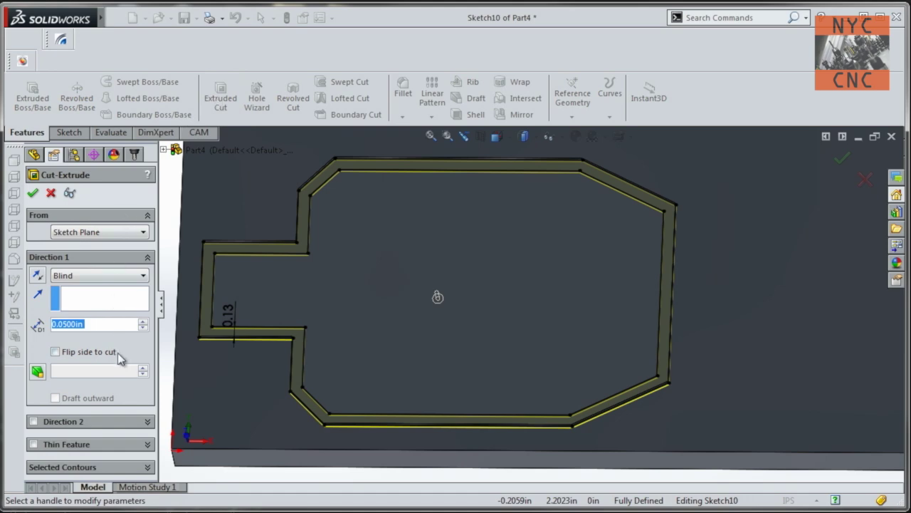
click(33, 193)
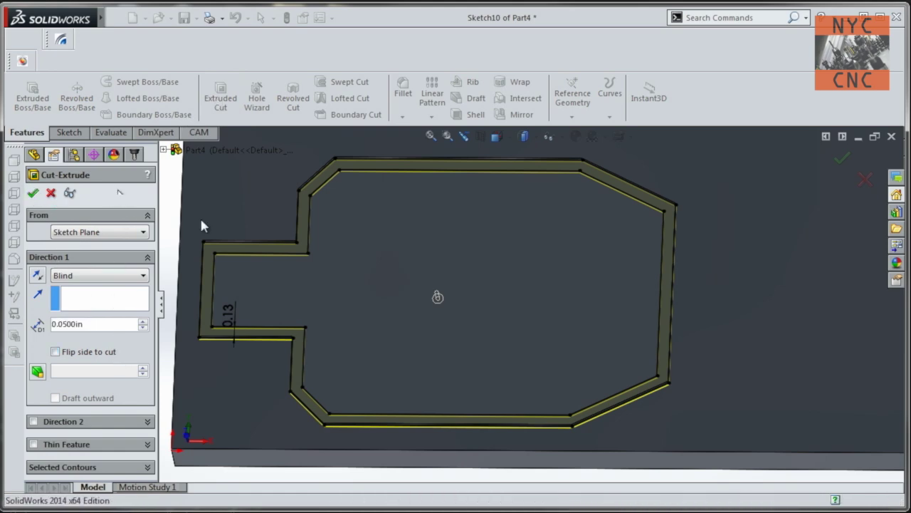
Unsuppress the corner hole feature so the relief holes combine with the new perimeter groove.
middle_drag(465, 308, 481, 260)
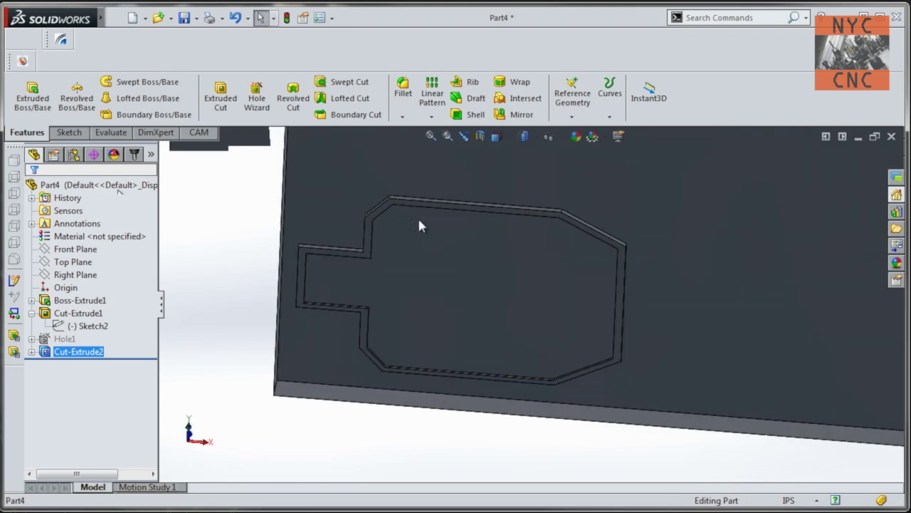
key(space)
click(430, 358)
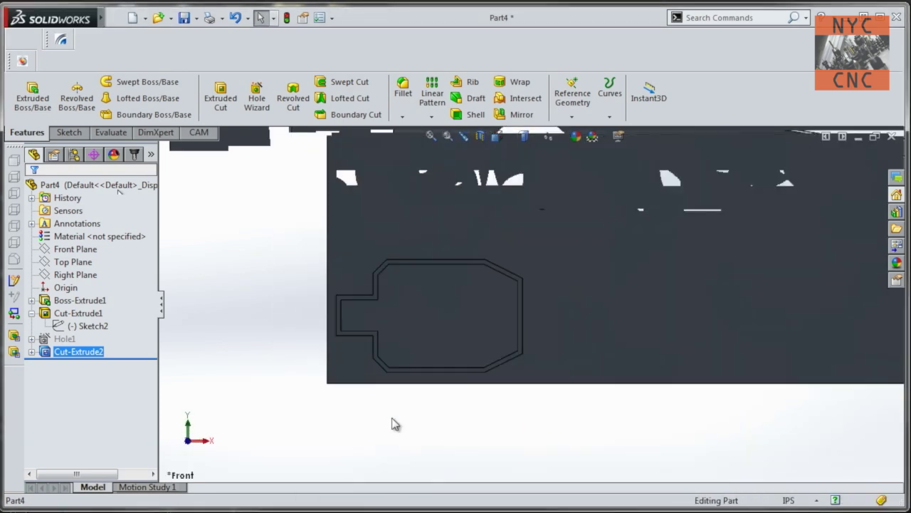
ctrl+click(64, 339)
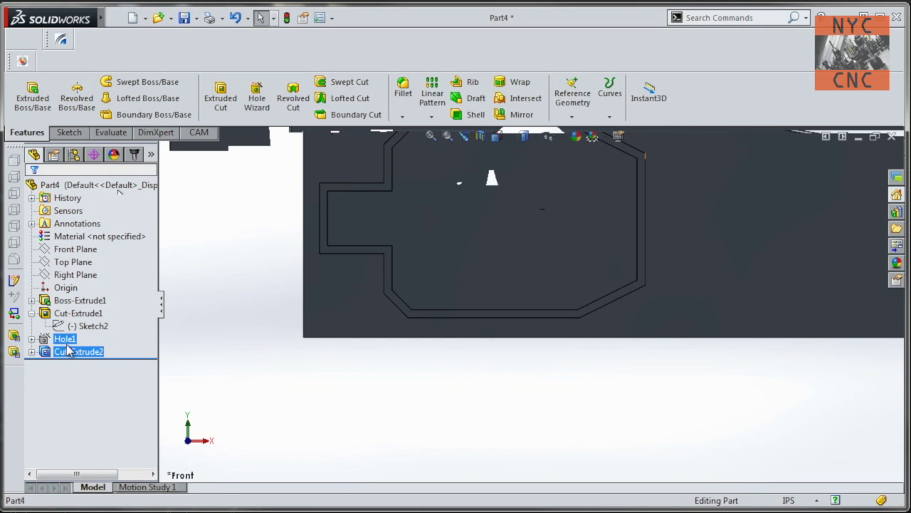
right_click(69, 349)
click(76, 319)
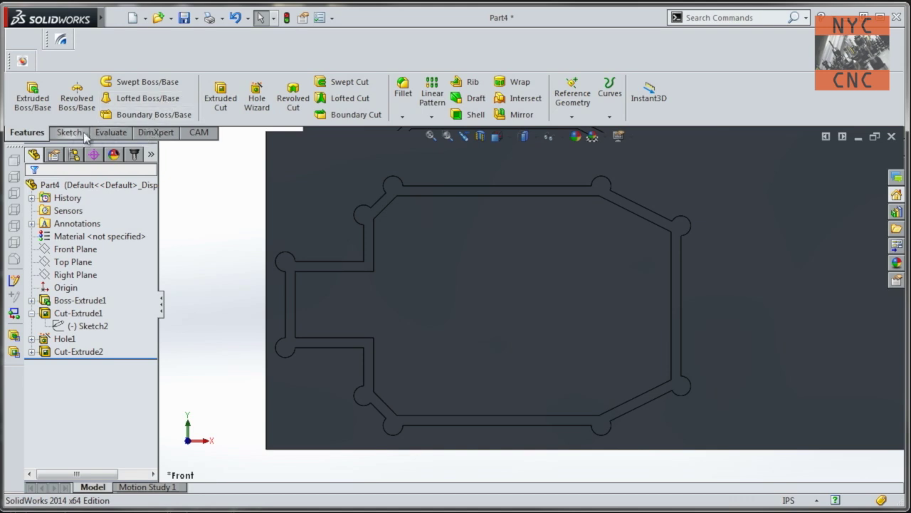
Add two blind relief holes, 0.25 in diameter and 0.05 in deep, at the inner corners where the neck meets the target body.
click(257, 102)
drag(150, 319, 177, 420)
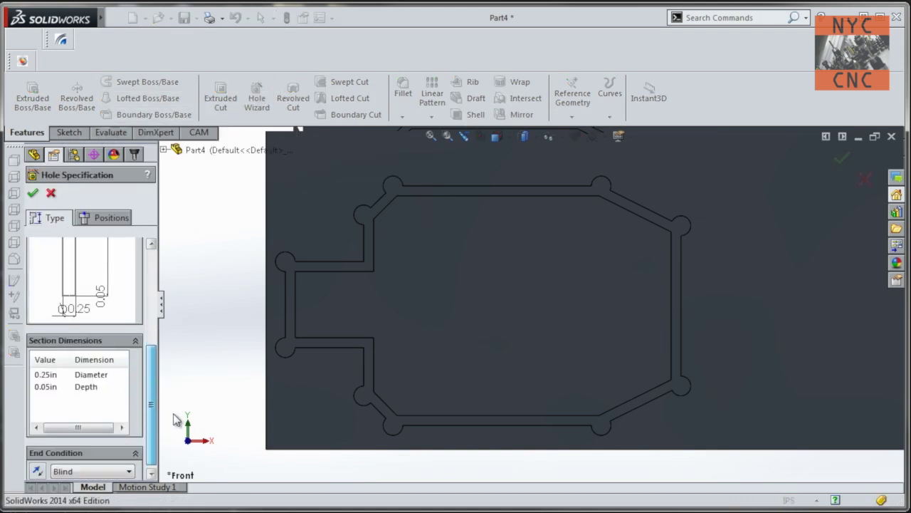
click(85, 217)
click(373, 271)
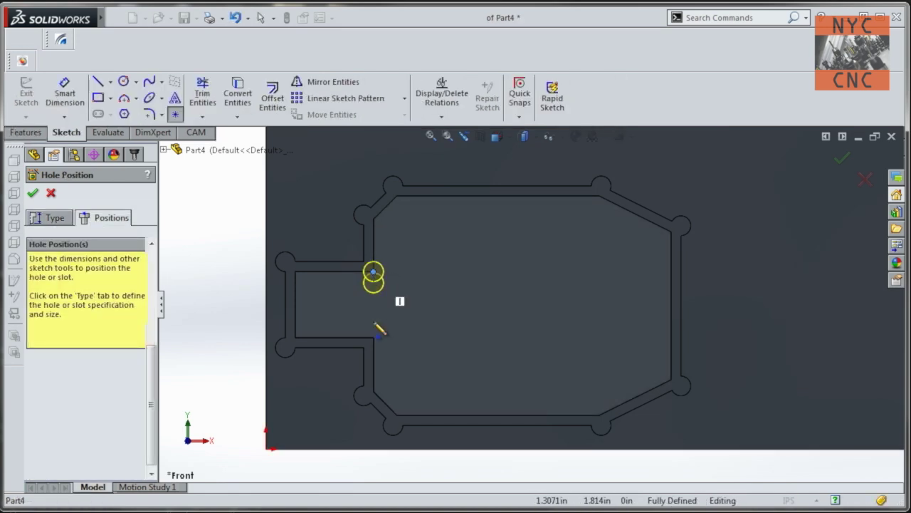
click(373, 337)
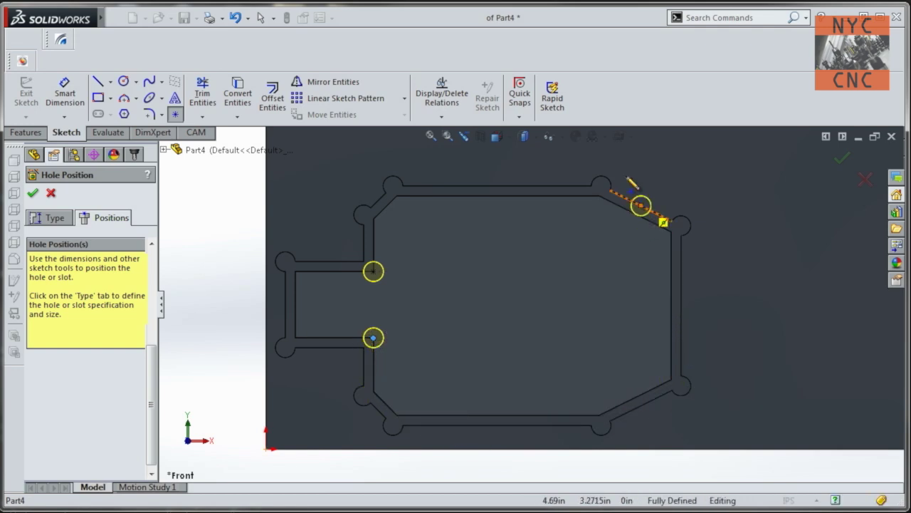
click(32, 193)
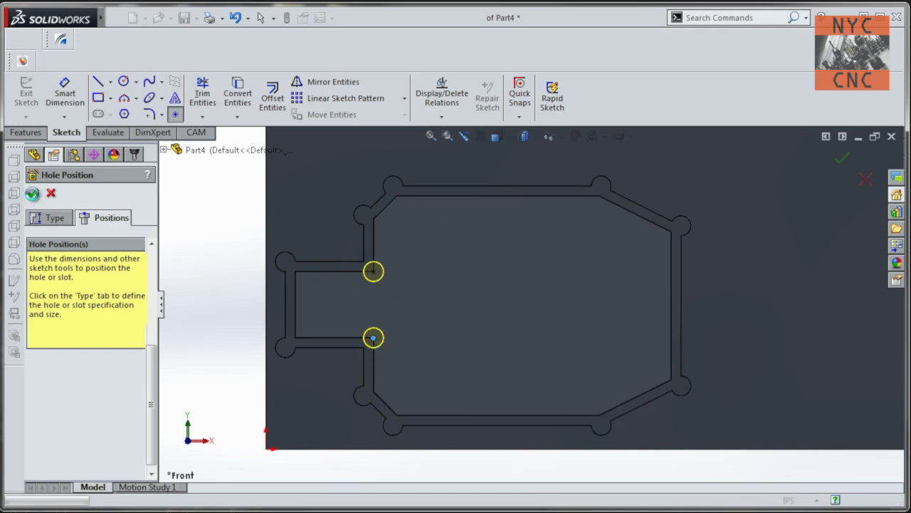
Start a Linear Pattern along the plate's long lower edge at 4 in spacing, with the short side edge as second direction.
middle_drag(474, 301, 491, 271)
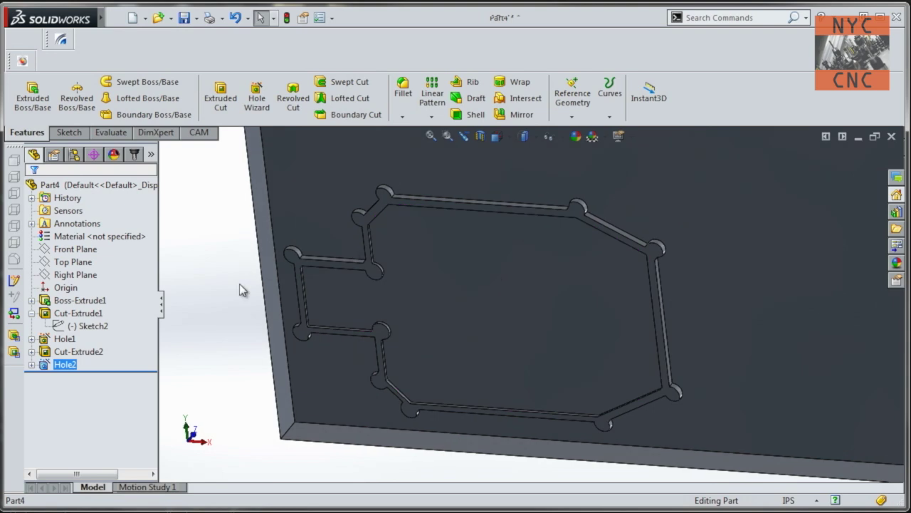
scroll(298, 263, up, 5)
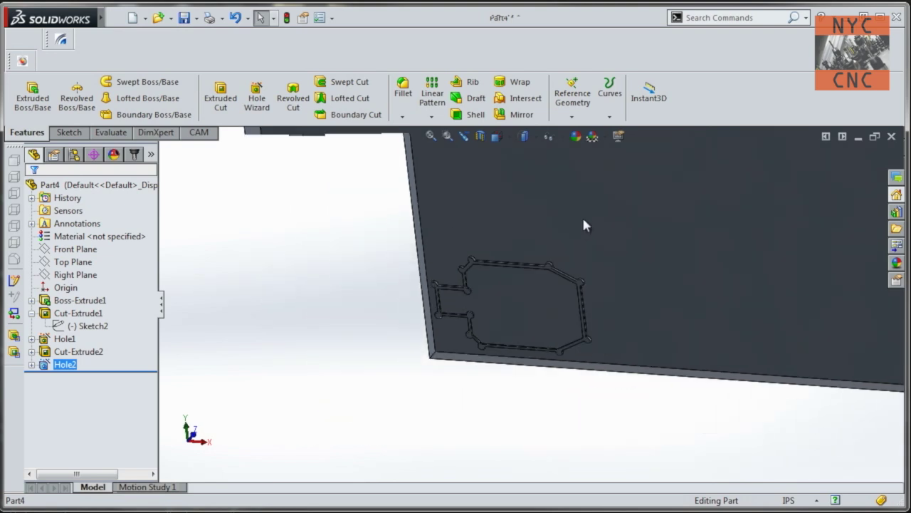
middle_drag(584, 216, 702, 287)
click(432, 94)
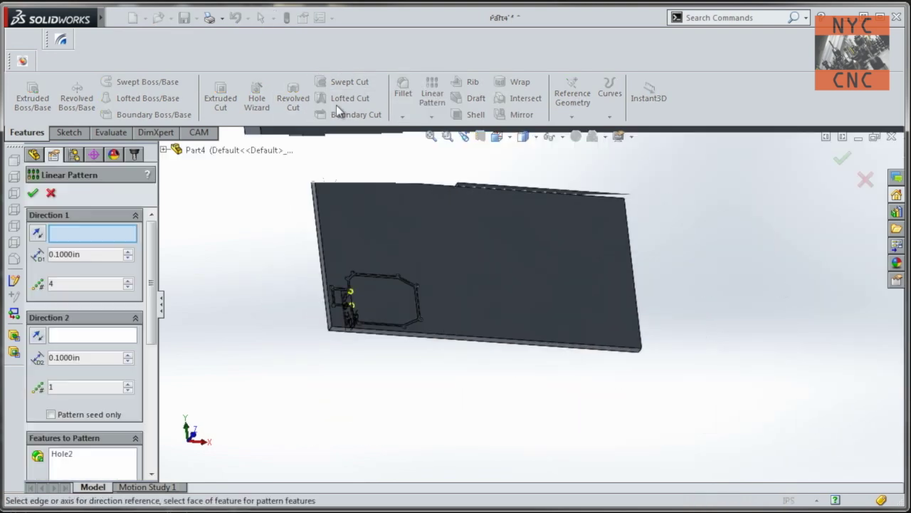
click(418, 340)
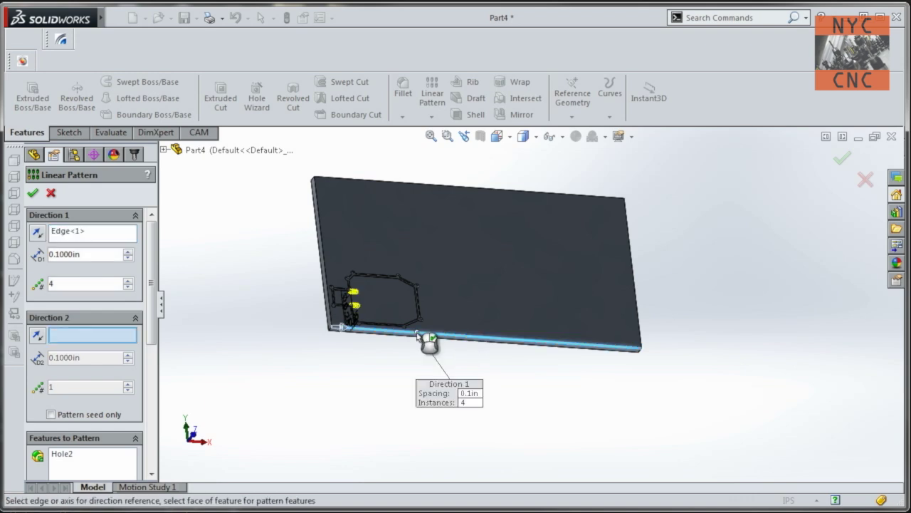
click(322, 226)
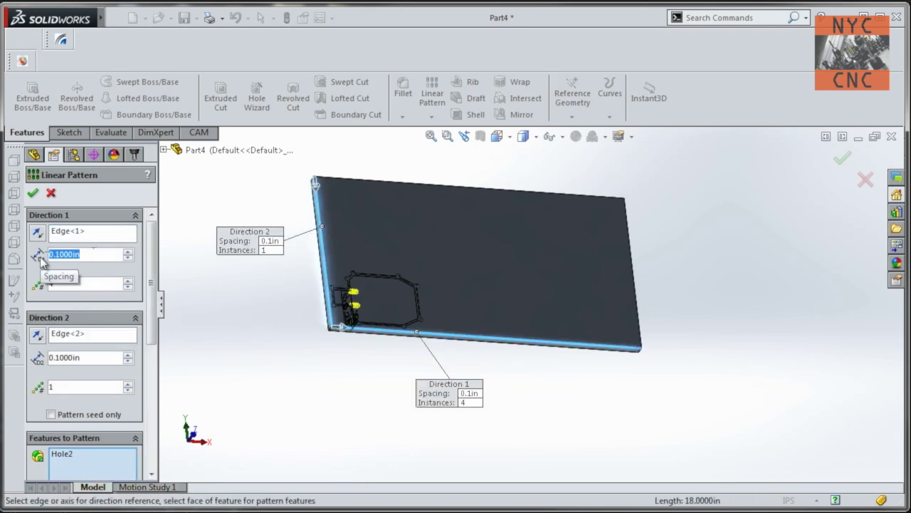
text(4)
key(Return)
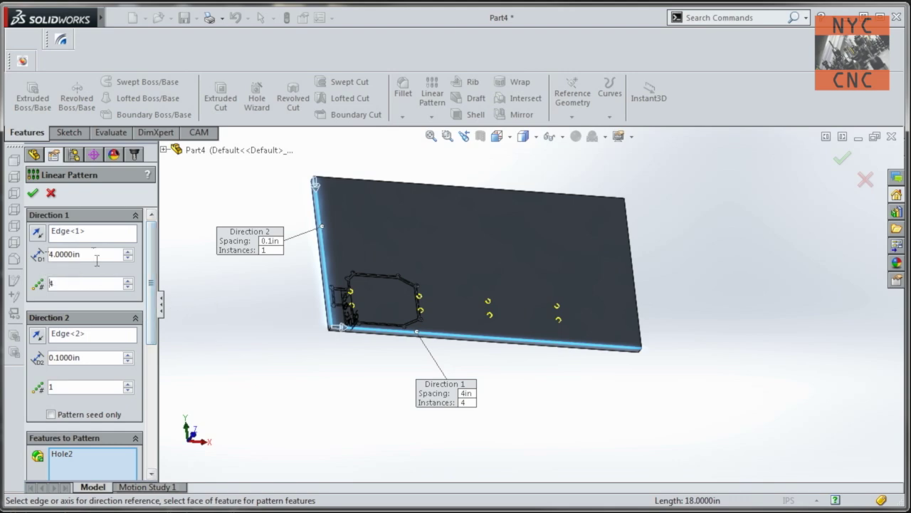
Replace the hole feature in the pattern selection with the pocket cut and the perimeter groove cut.
click(62, 454)
key(Delete)
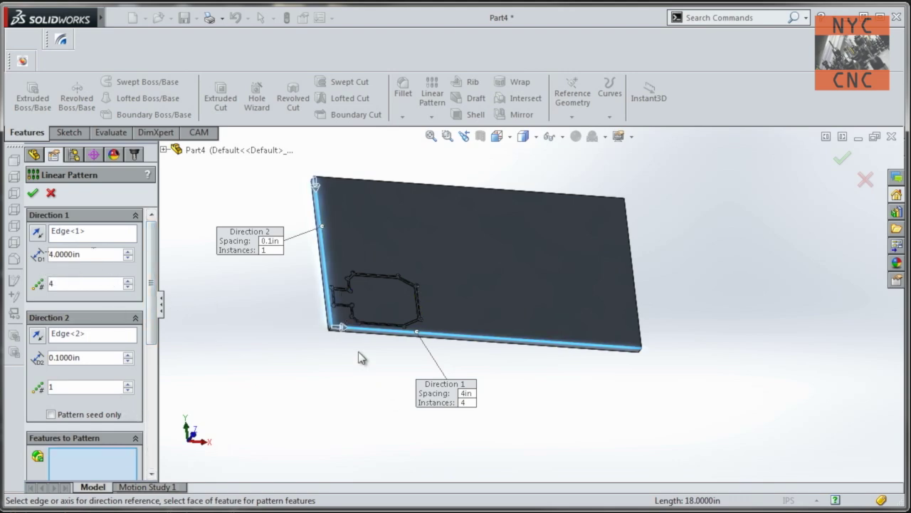
scroll(361, 358, down, 5)
click(354, 260)
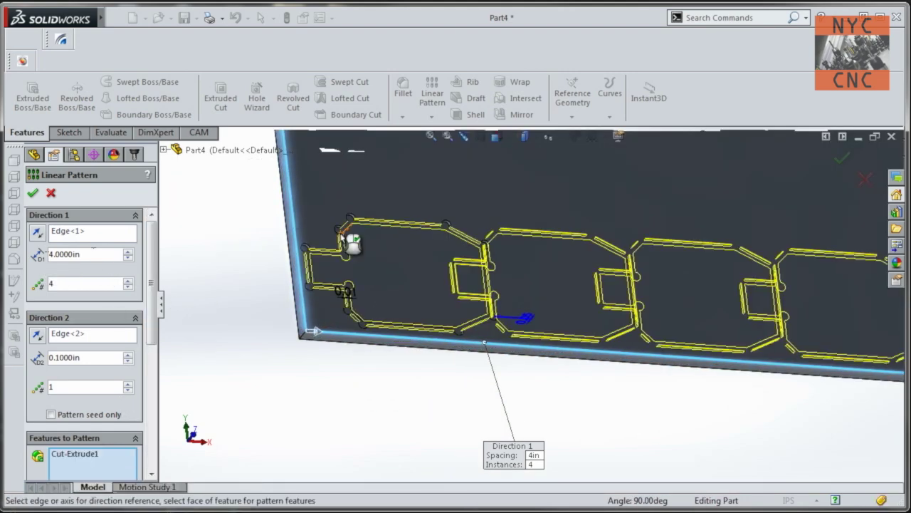
scroll(360, 244, down, 3)
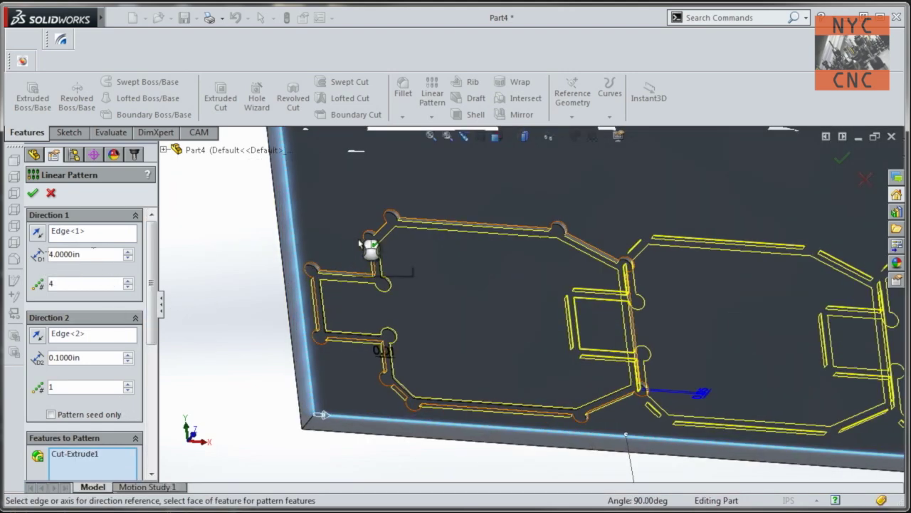
click(392, 291)
click(391, 285)
click(403, 230)
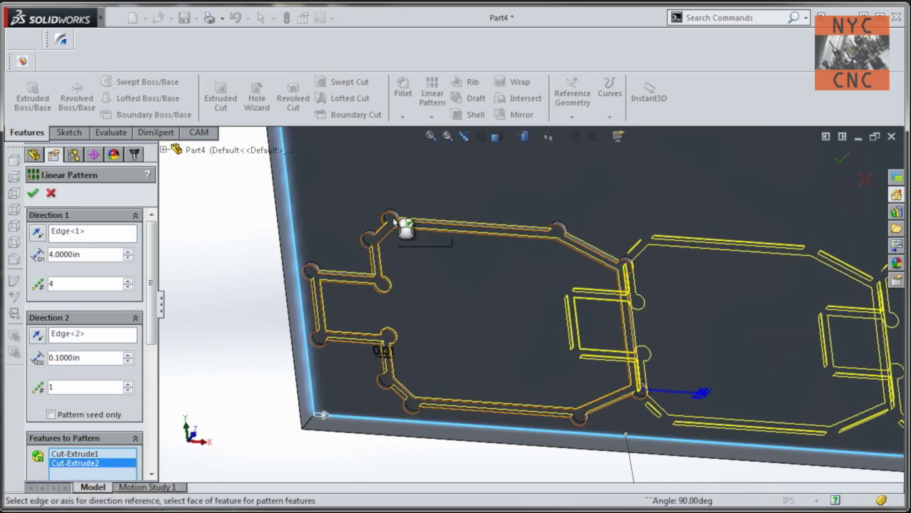
Set the pattern's first direction to 3 instances spaced 5.5 in apart and accept it.
scroll(568, 276, up, 5)
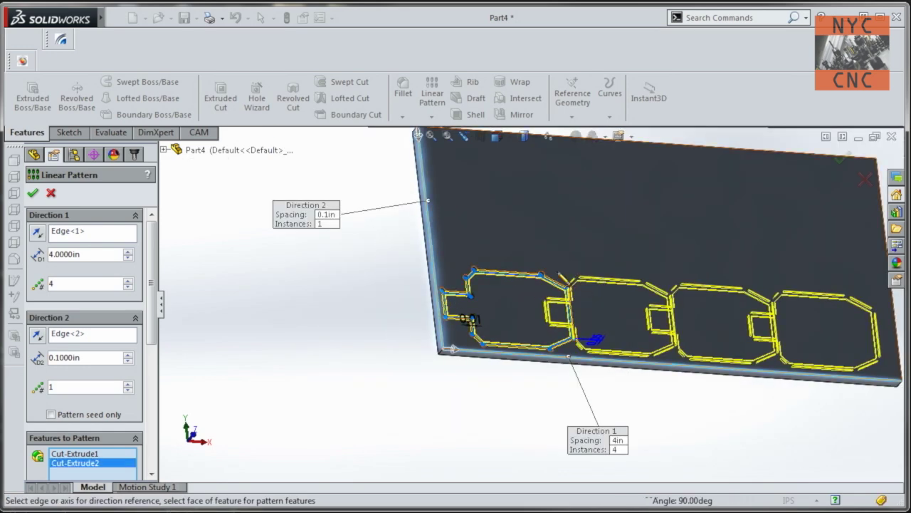
scroll(563, 282, down, 3)
click(71, 254)
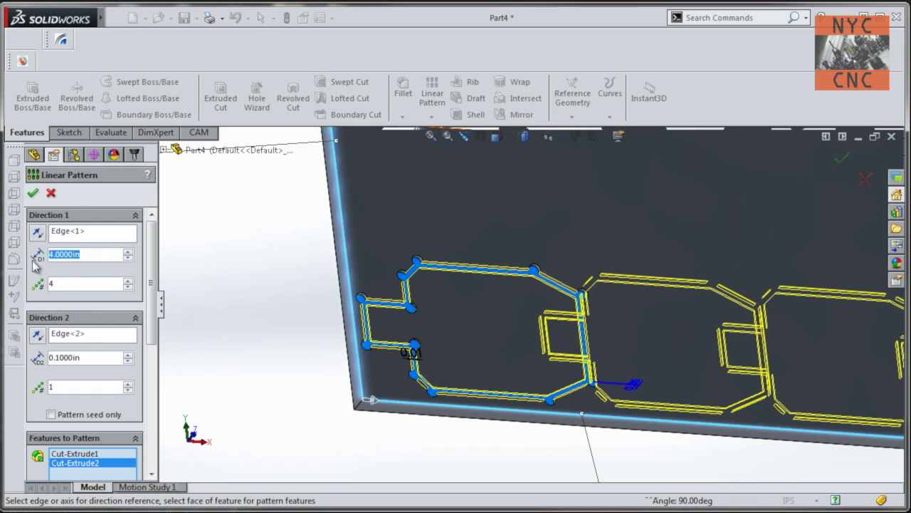
scroll(420, 326, up, 5)
click(128, 281)
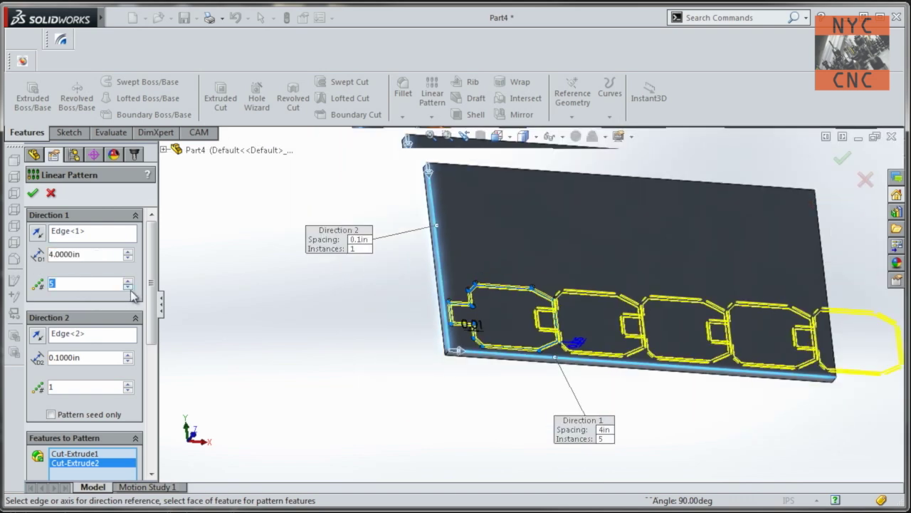
click(128, 287)
click(128, 287)
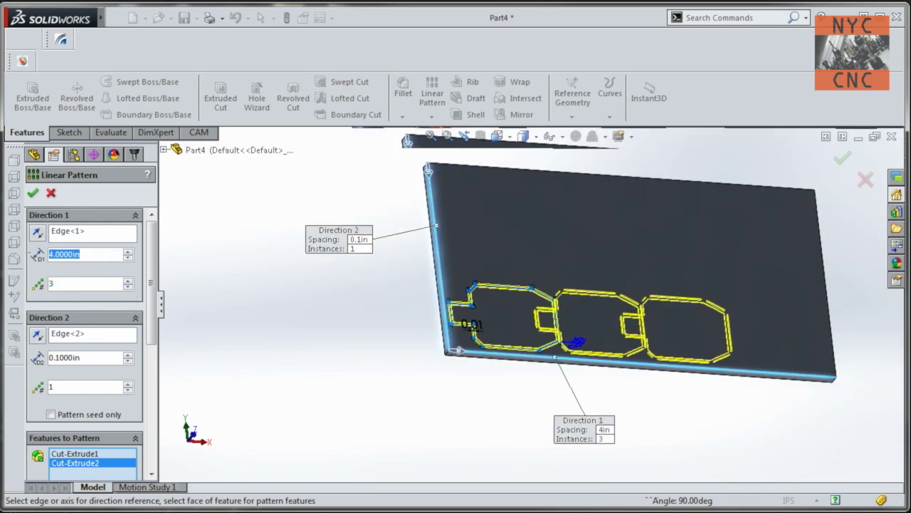
text(5)
key(Tab)
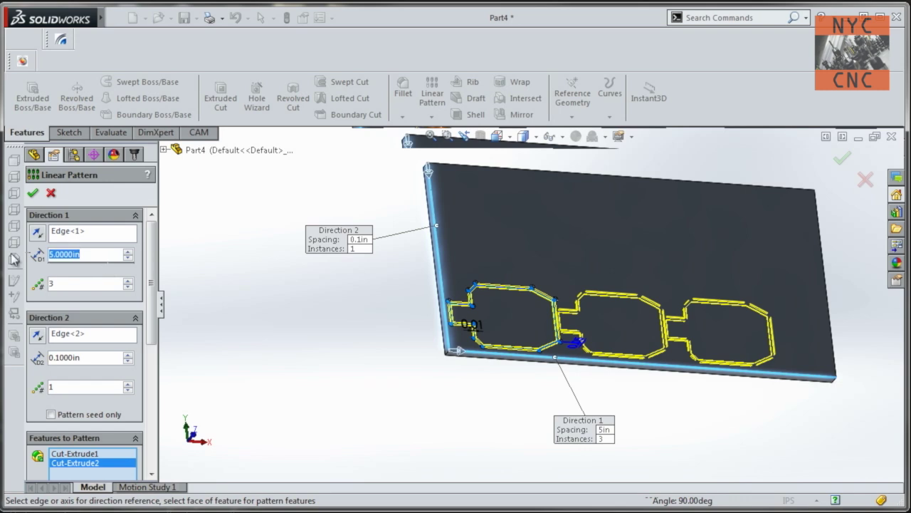
text(5.5)
key(Tab)
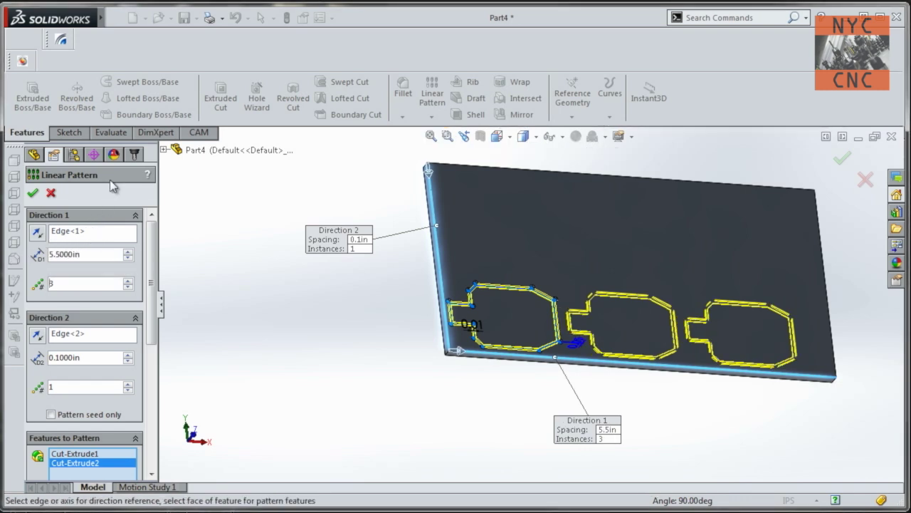
click(33, 192)
Reopen the linear pattern and add the corner relief holes to its patterned features.
middle_drag(373, 309, 346, 224)
scroll(376, 284, down, 5)
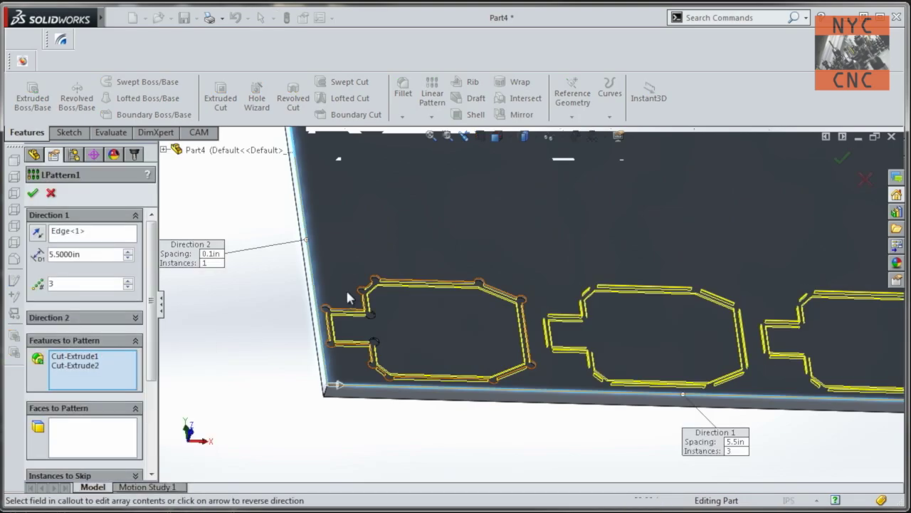
click(345, 288)
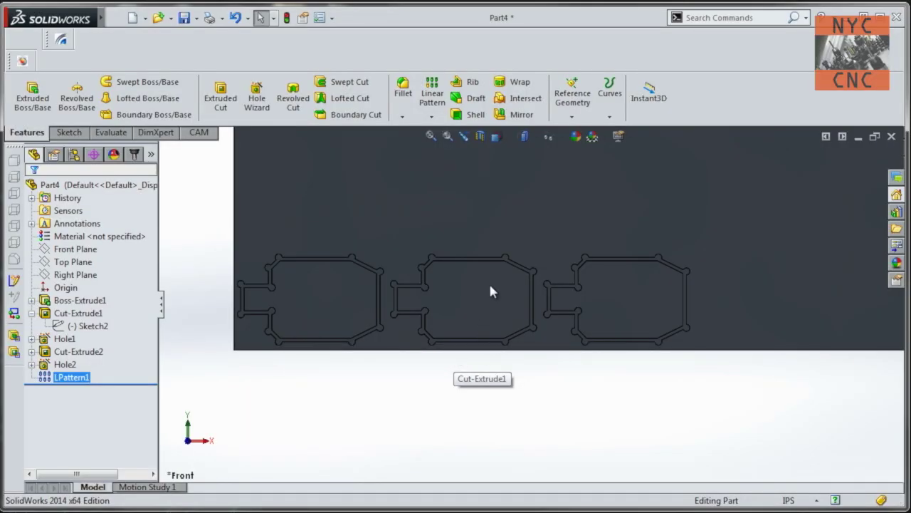
Check the length of the plate's upper edge and open the base extrusion's sketch.
scroll(489, 281, up, 3)
click(549, 206)
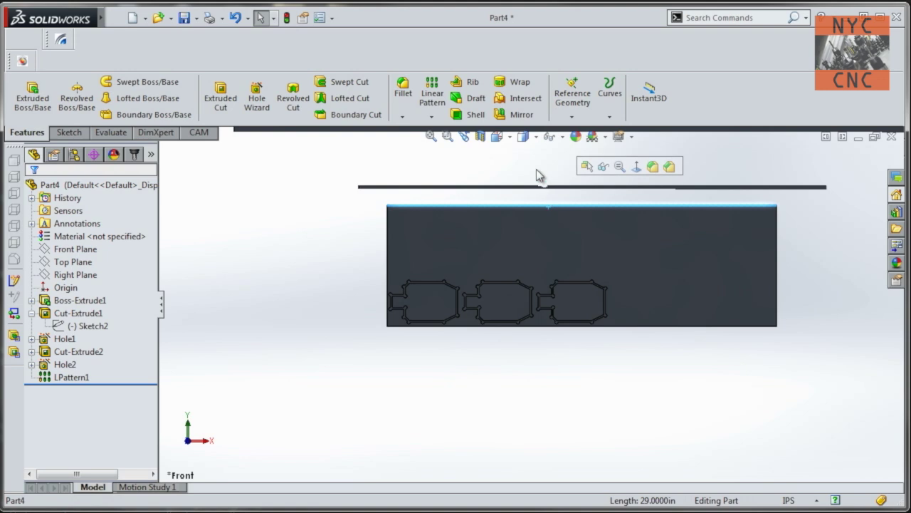
click(31, 300)
double_click(81, 313)
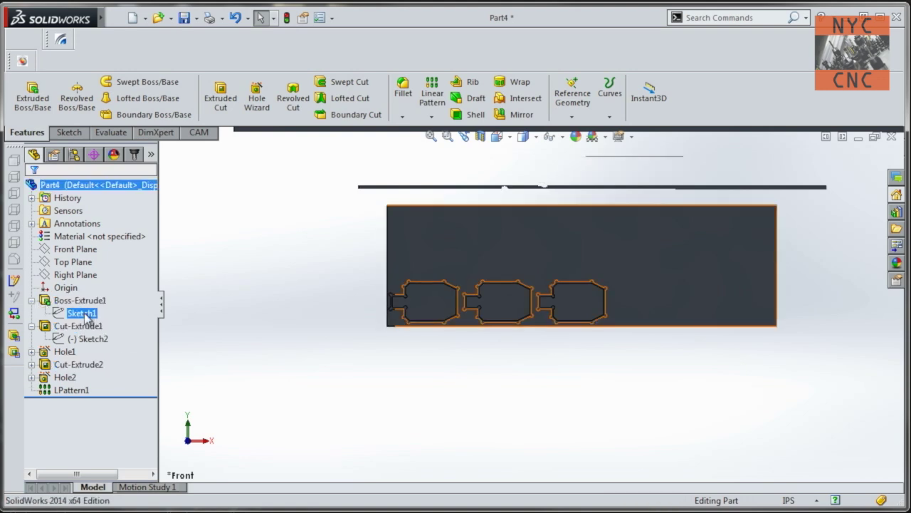
right_click(85, 315)
click(91, 273)
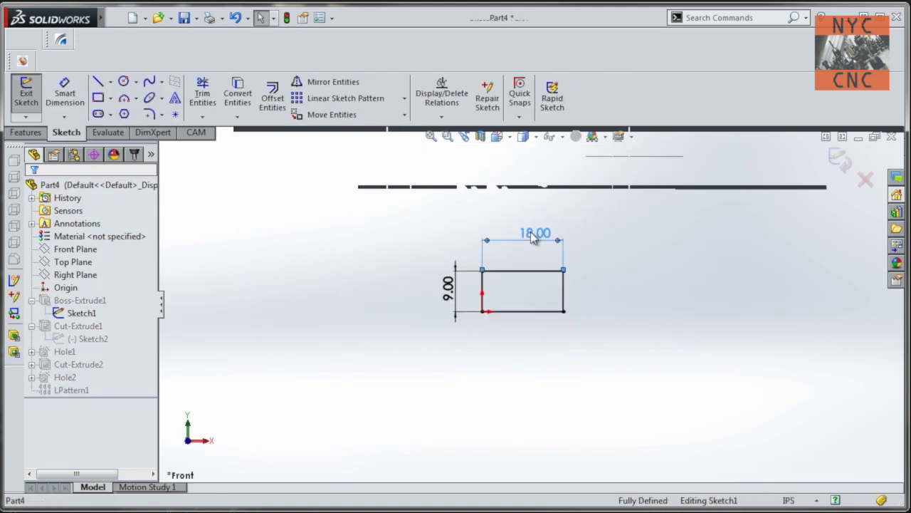
Inspect the plate sketch's horizontal dimension, cancel its editing and exit the sketch.
double_click(534, 235)
click(29, 88)
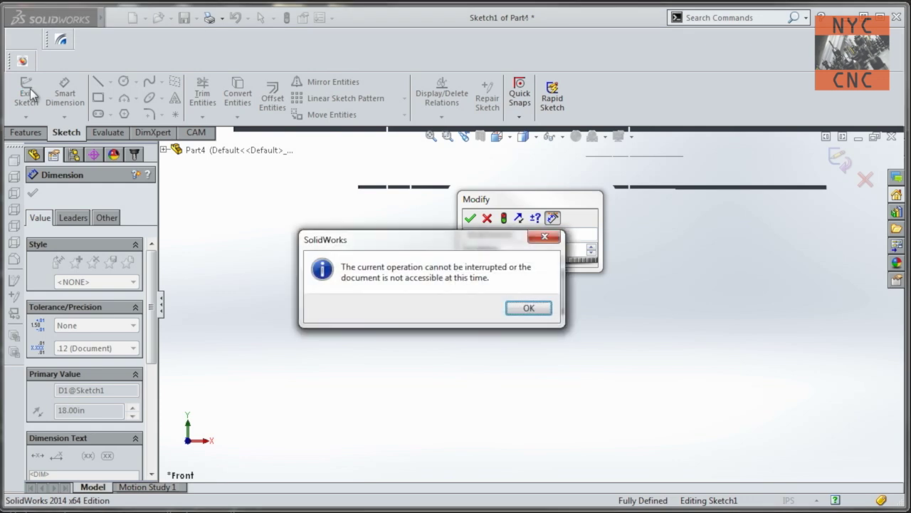
click(529, 308)
click(315, 256)
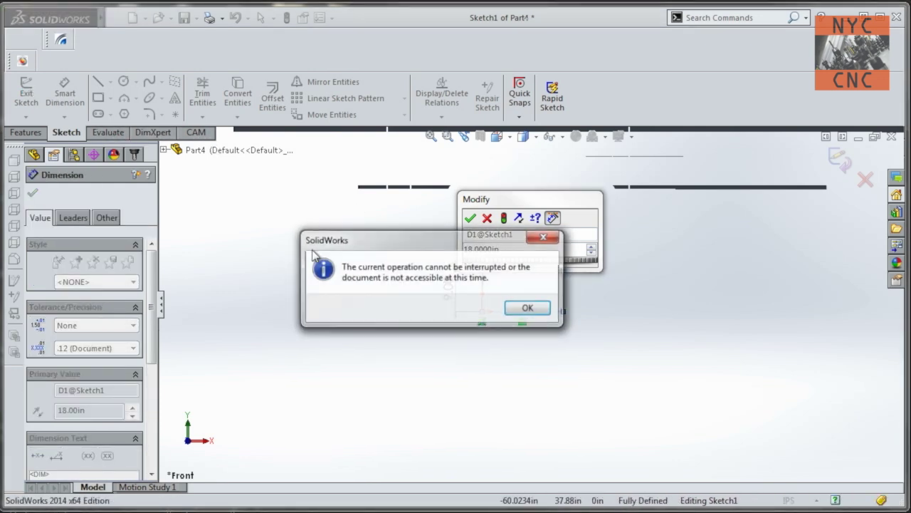
click(527, 308)
click(487, 218)
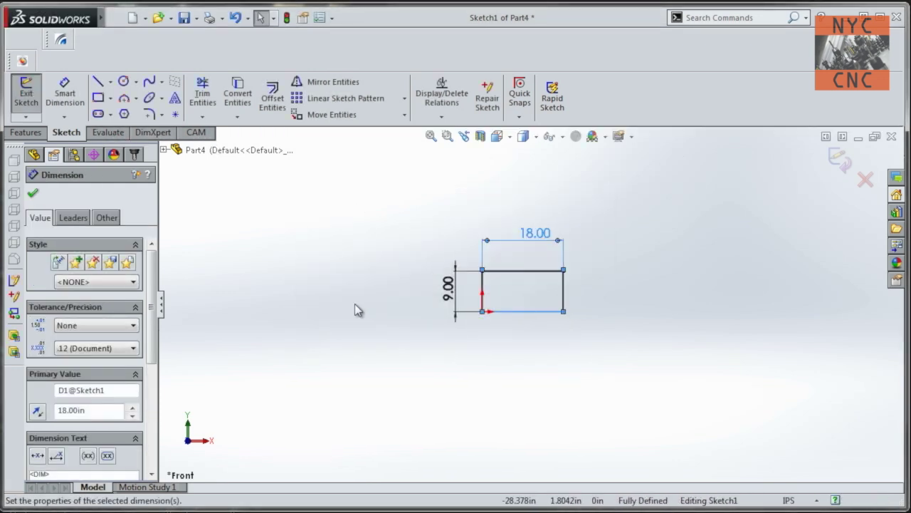
click(356, 306)
click(30, 91)
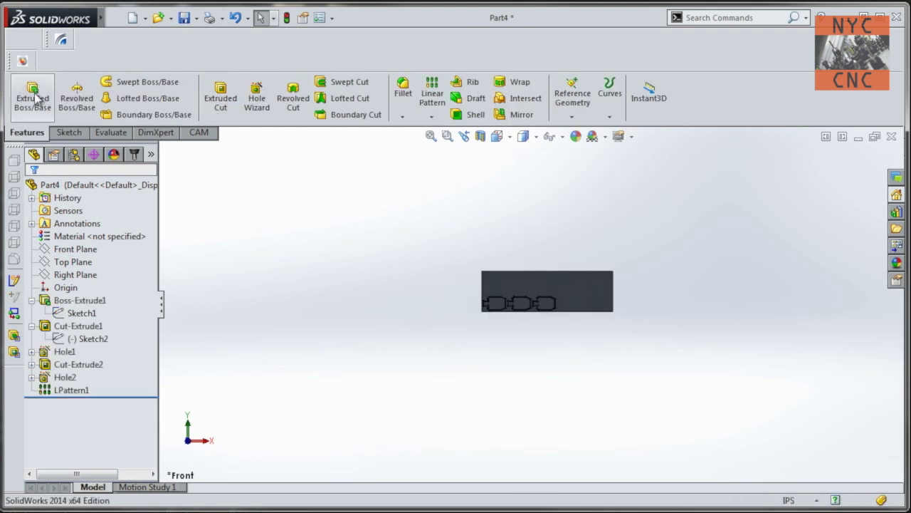
Remove the base plate extrusion (Boss-Extrude1) from the linear pattern's features and accept the pattern.
click(71, 390)
right_click(80, 390)
click(84, 349)
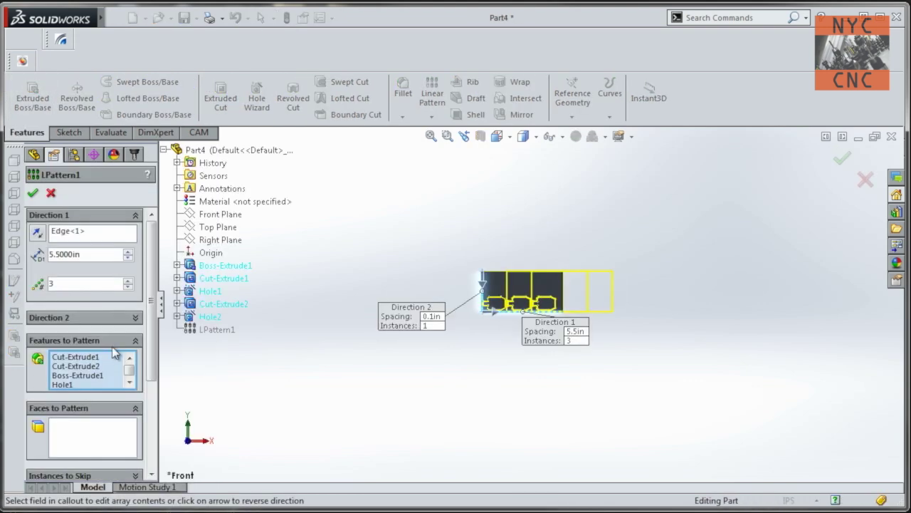
click(216, 266)
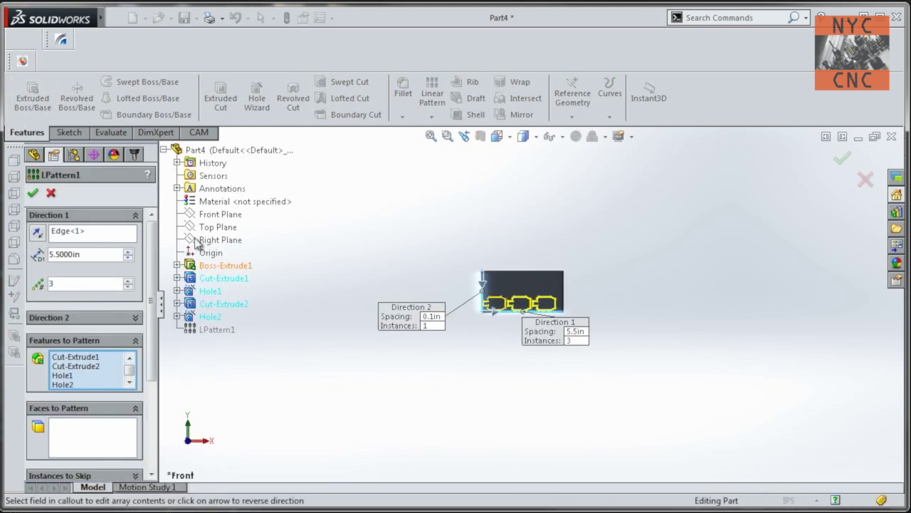
key(Return)
Reopen the pocket linear pattern and set its second direction to 2 instances at 2 in spacing.
scroll(538, 336, down, 5)
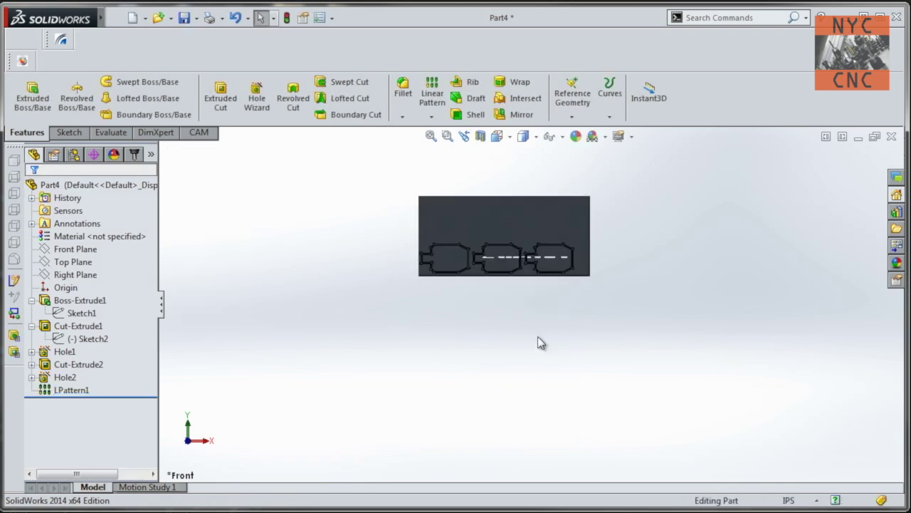
middle_drag(458, 388, 511, 301)
middle_drag(363, 381, 378, 320)
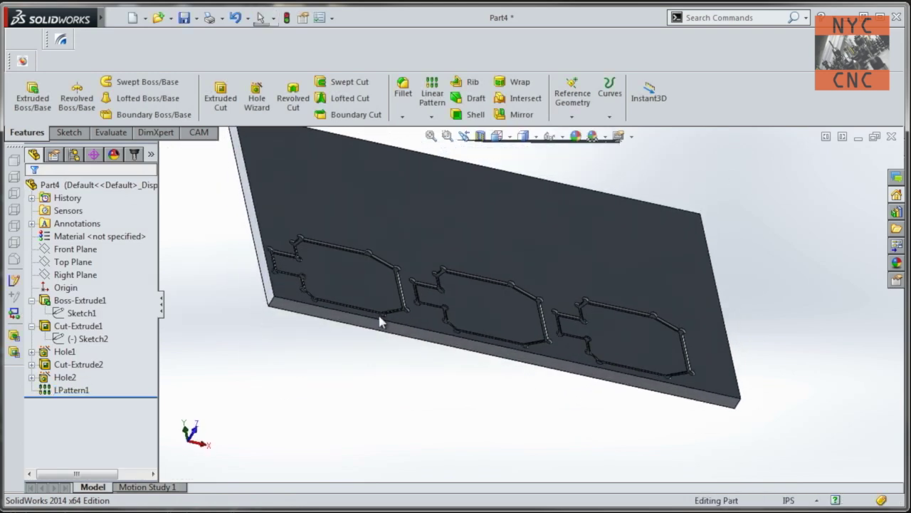
right_click(81, 398)
right_click(71, 390)
click(89, 354)
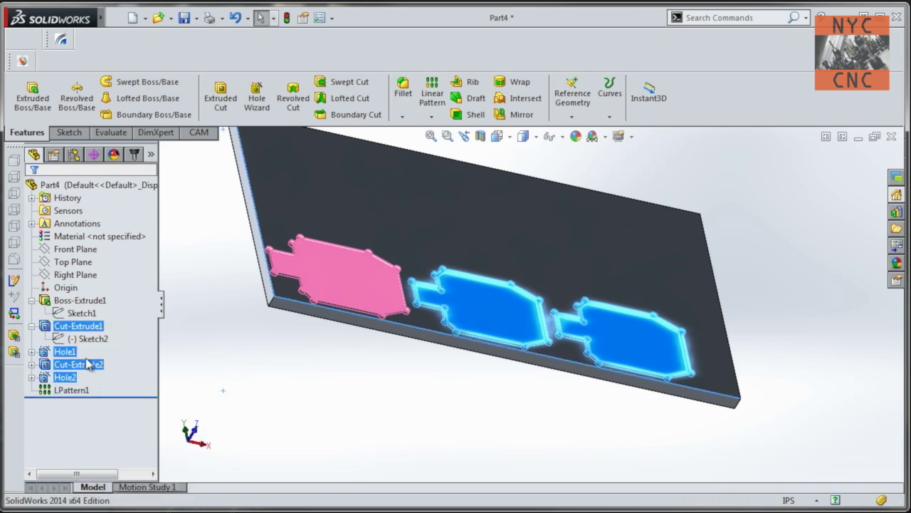
click(98, 321)
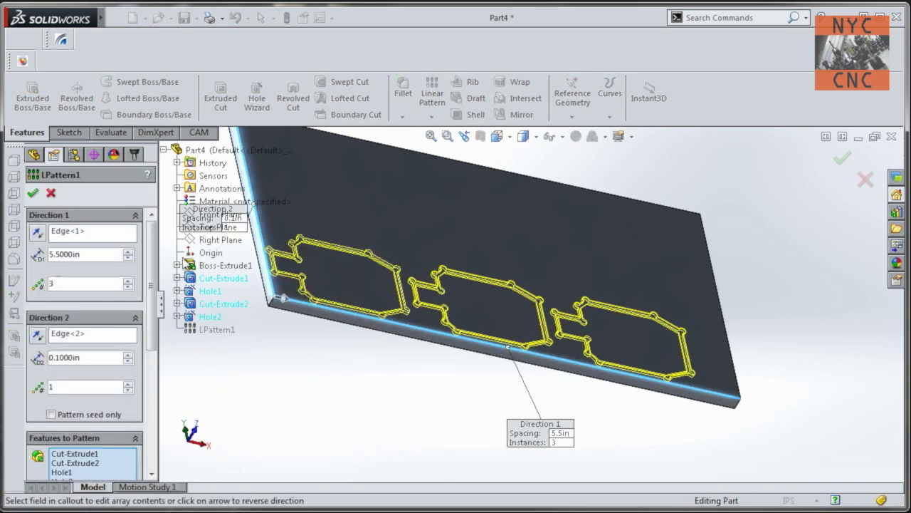
click(128, 385)
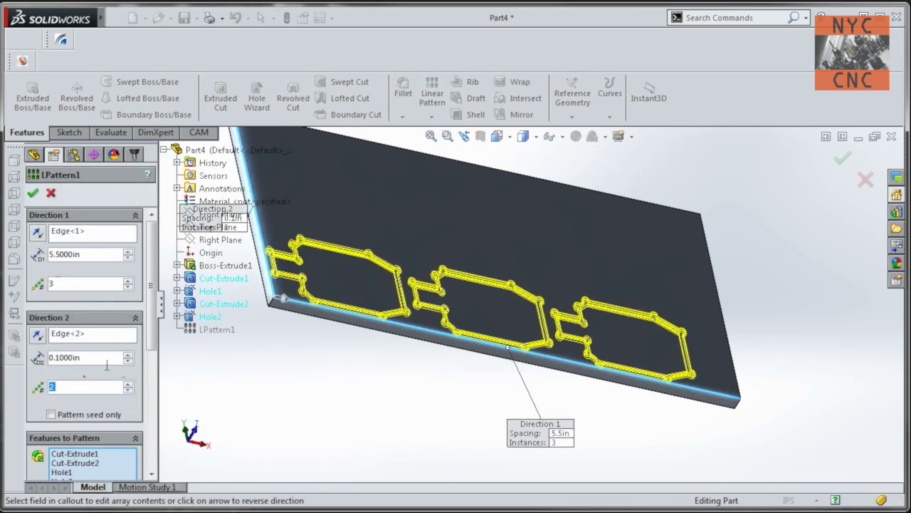
double_click(64, 357)
text(2.)
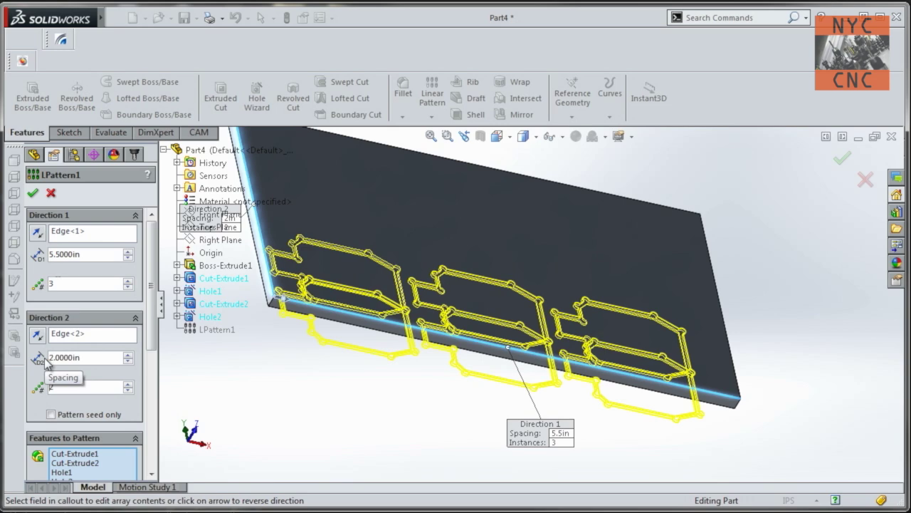
Set the second direction's spacing to 3.5 in and reverse it so the second row lies on the plate.
click(50, 357)
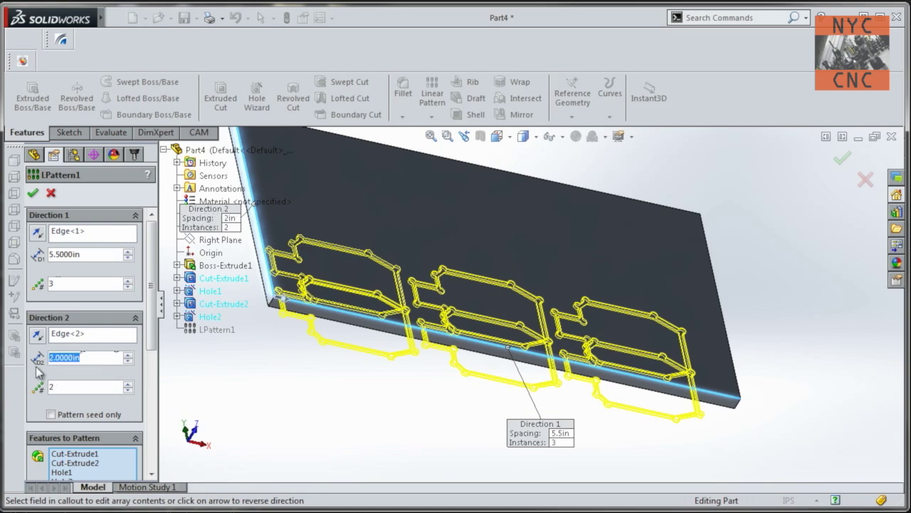
text(3.5)
key(Return)
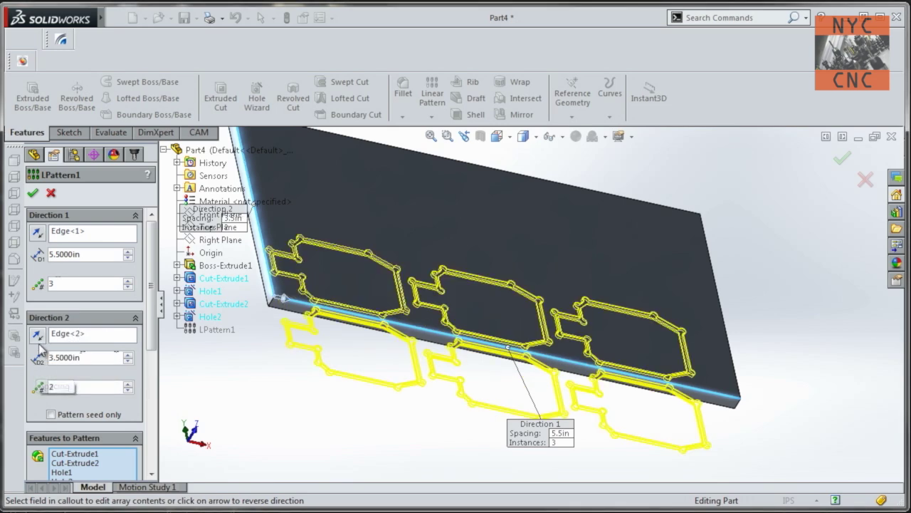
middle_drag(167, 398, 210, 336)
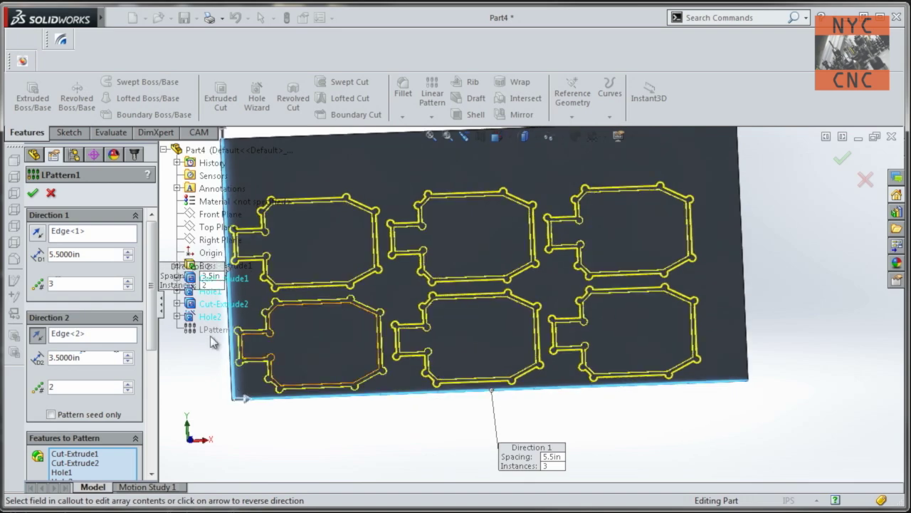
Try a 4 in spacing for the second direction, set it to 3.75 in and accept the pattern.
text(4)
key(Return)
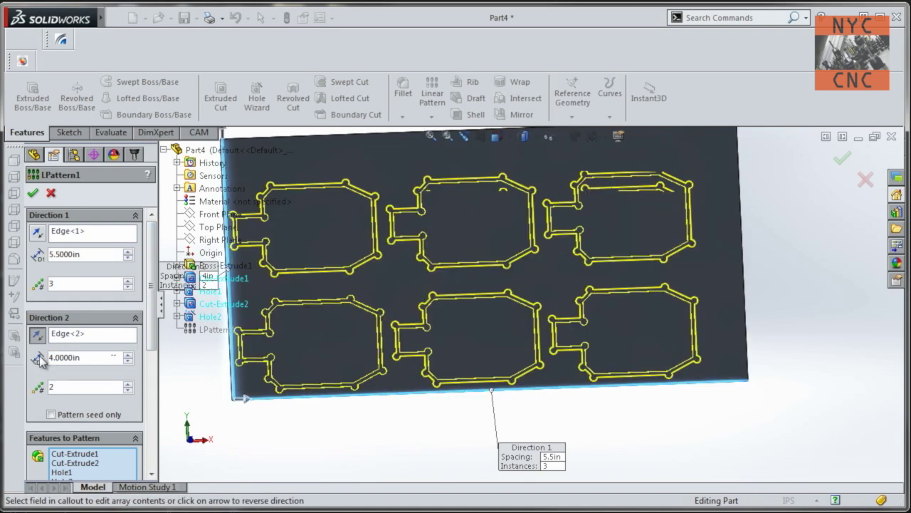
text(3.75)
key(Tab)
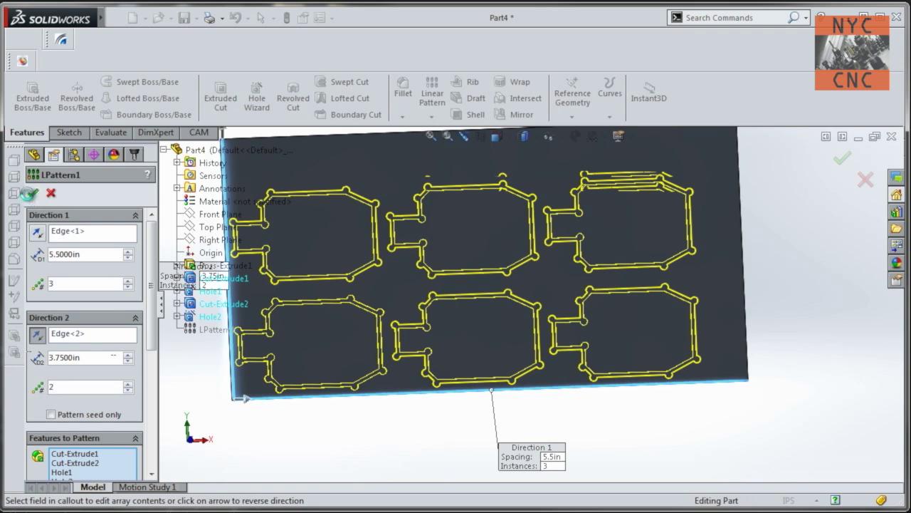
key(Return)
Start a sketch on the plate's front face and orient the view to Front.
middle_drag(341, 274, 477, 284)
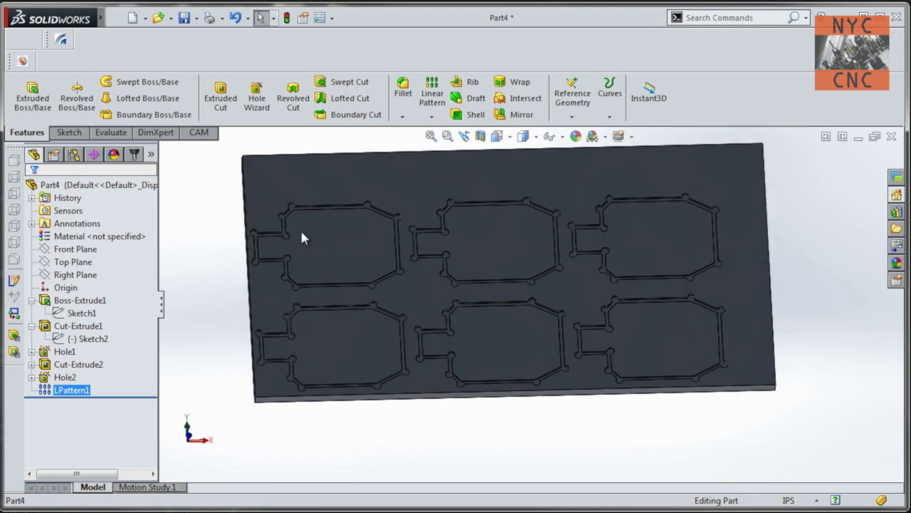
click(69, 132)
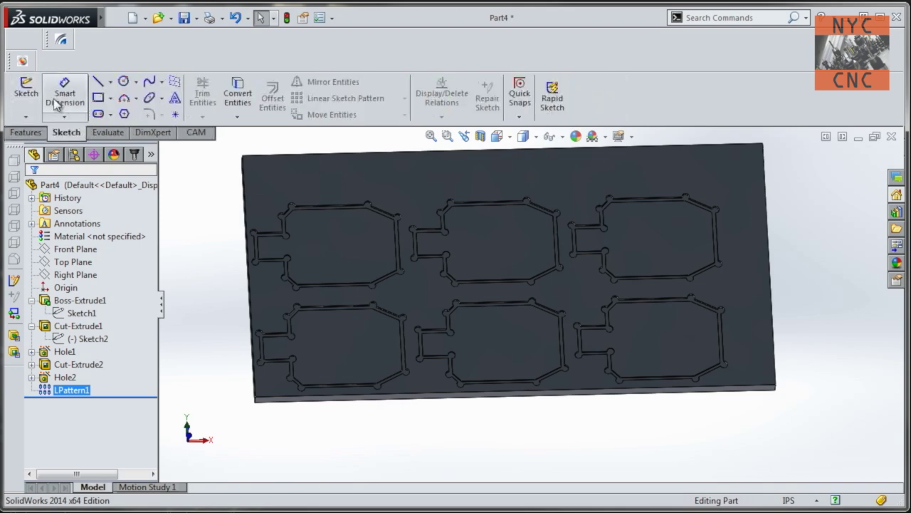
click(25, 90)
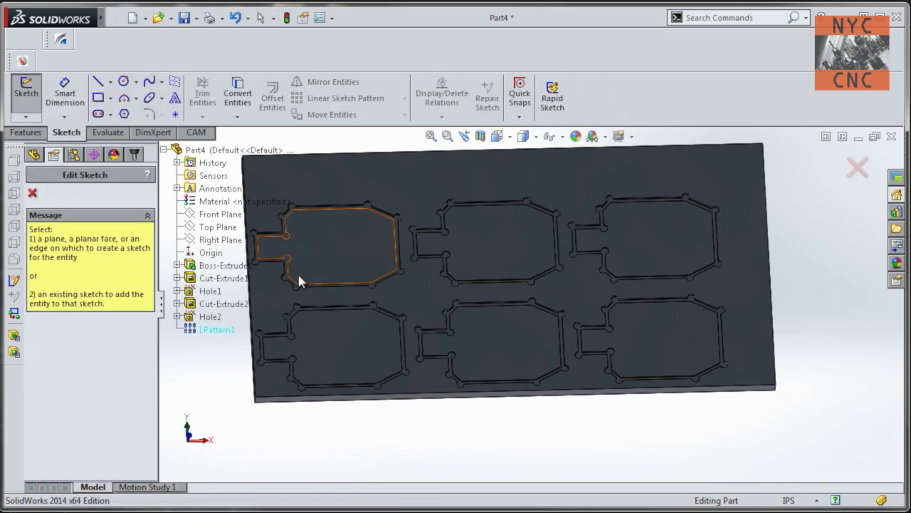
click(339, 299)
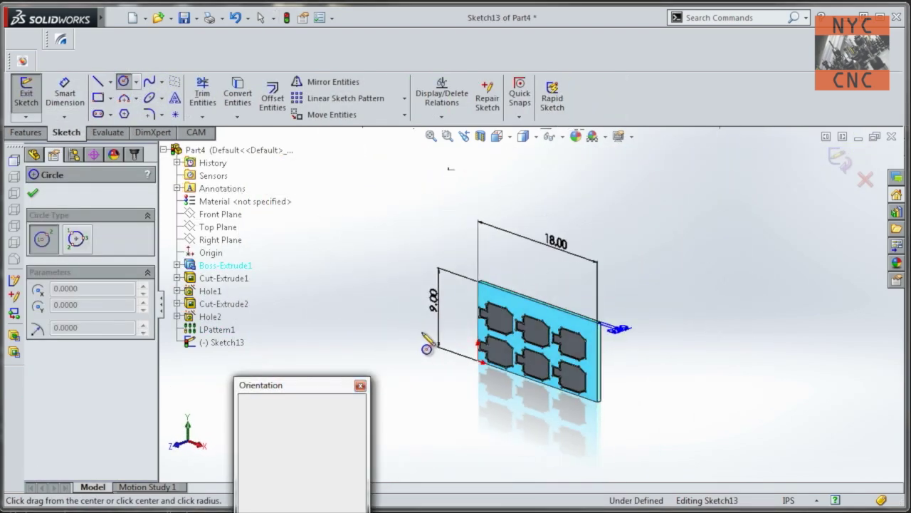
key(space)
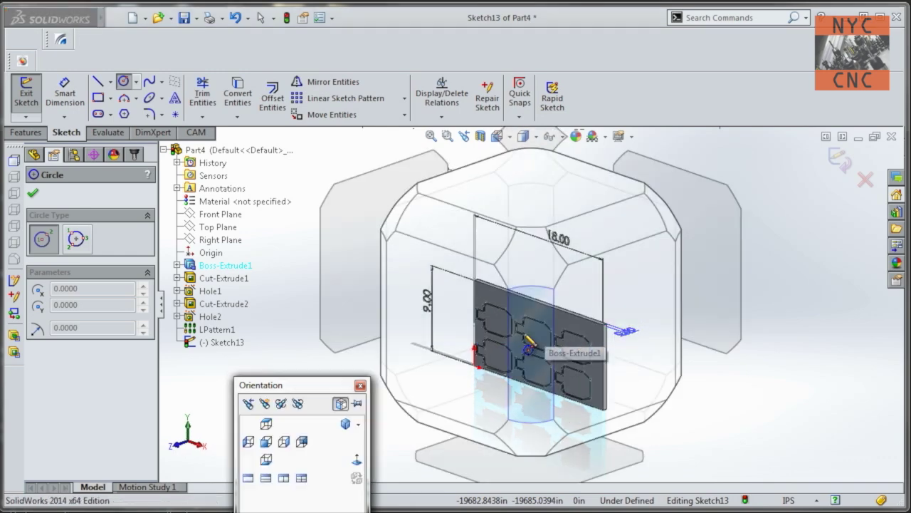
click(489, 359)
scroll(459, 372, down, 8)
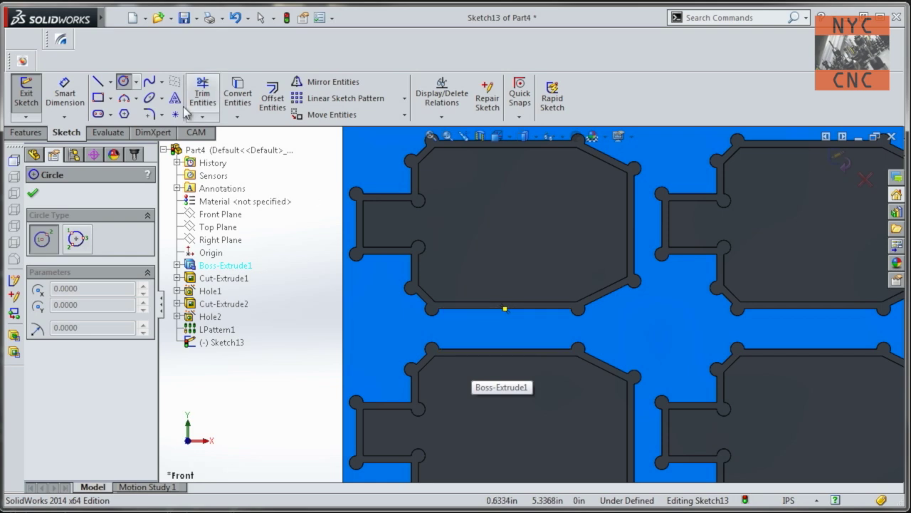
Sketch a vertical line joining the midpoints of the facing groove edges of the first column's upper and lower pockets.
click(110, 82)
click(124, 97)
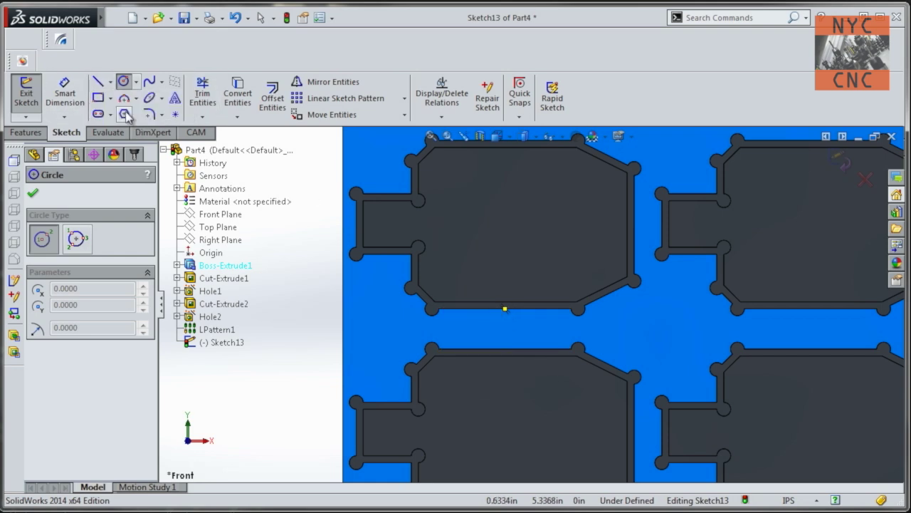
click(99, 81)
key(l)
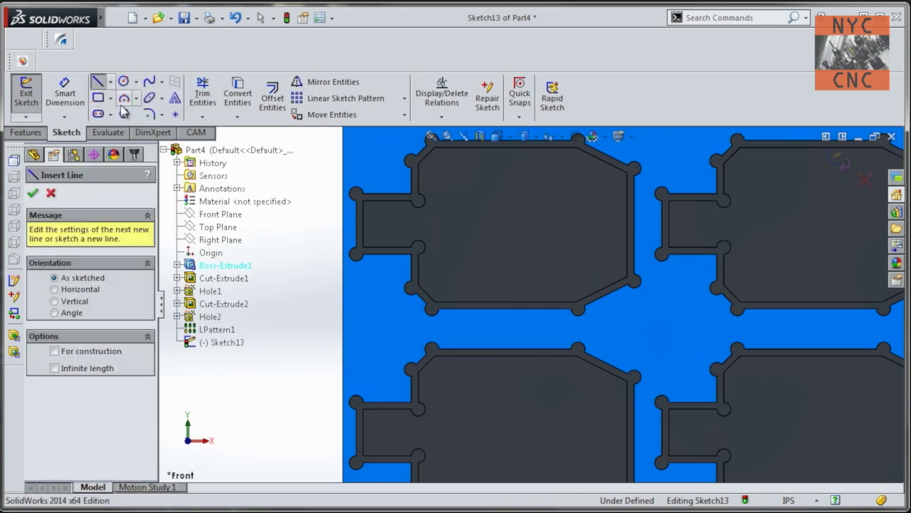
click(505, 308)
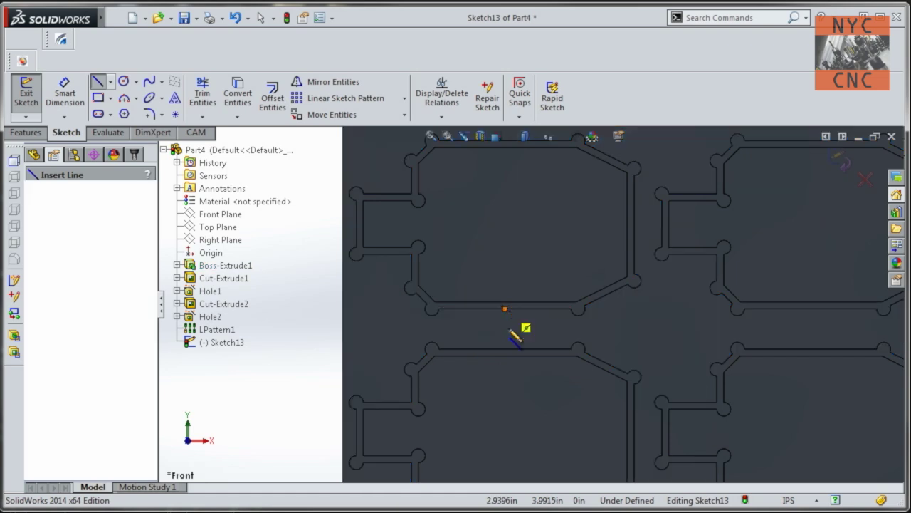
click(505, 348)
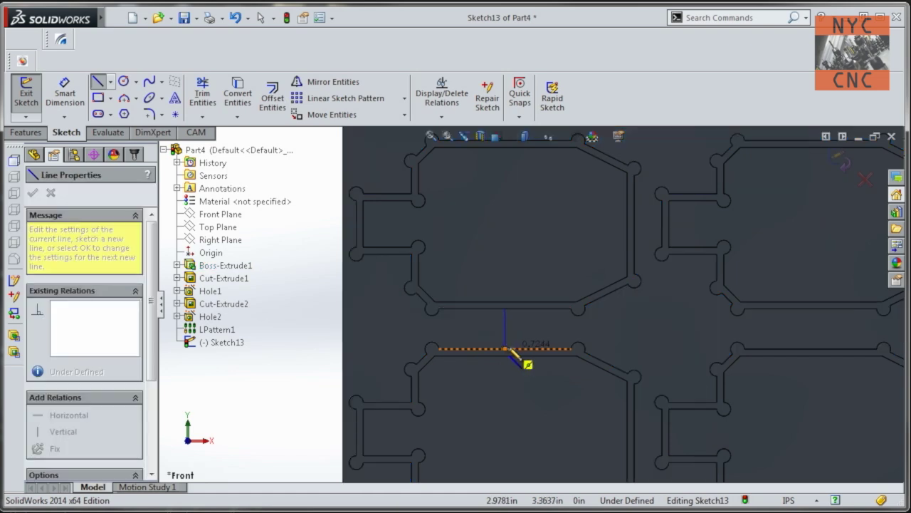
Sketch a circle centred on the vertical line's midpoint and dimension its diameter to 0.25 in.
click(123, 81)
click(505, 329)
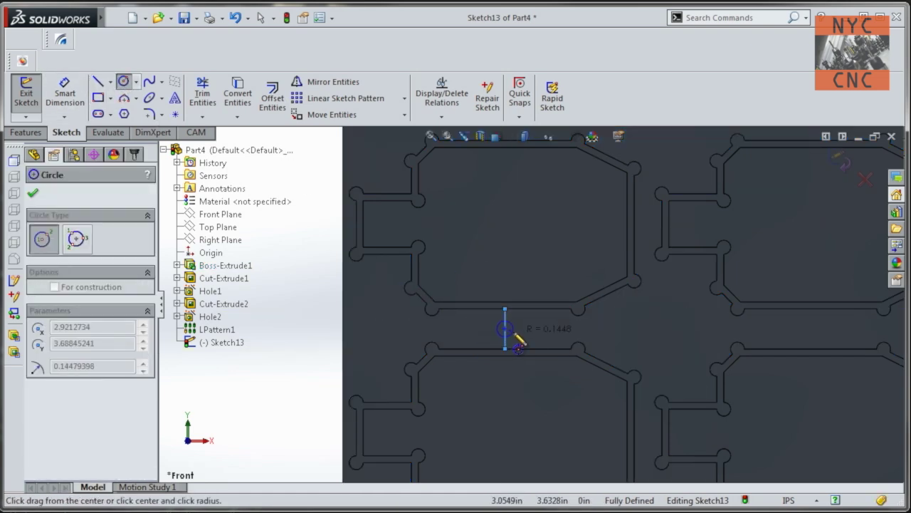
click(516, 339)
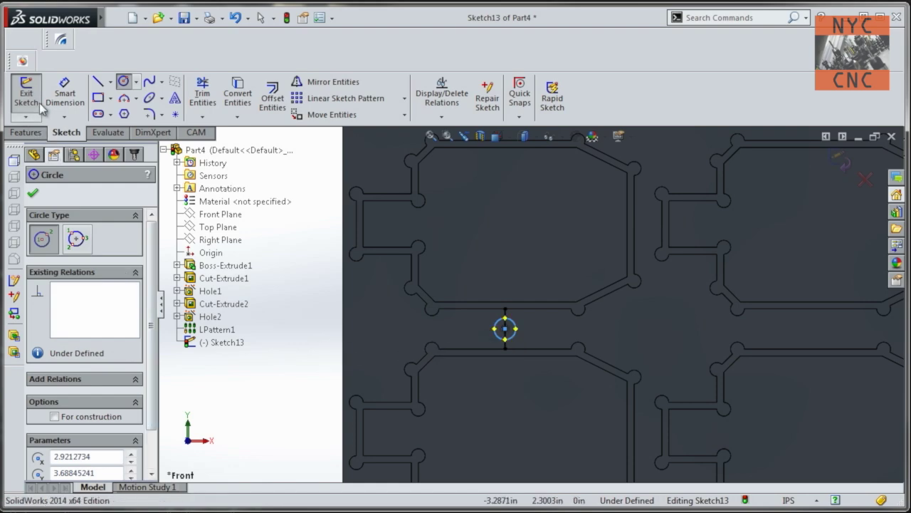
click(65, 93)
click(512, 334)
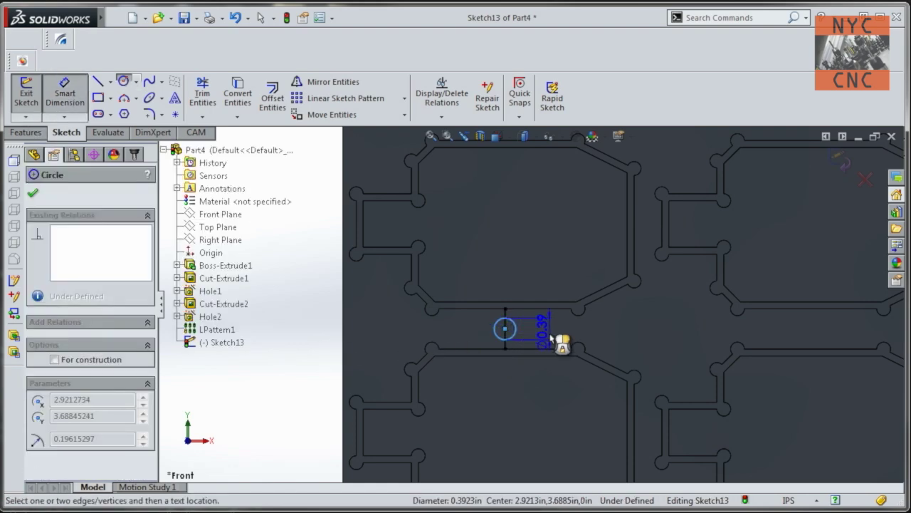
click(563, 343)
text(.25)
key(Return)
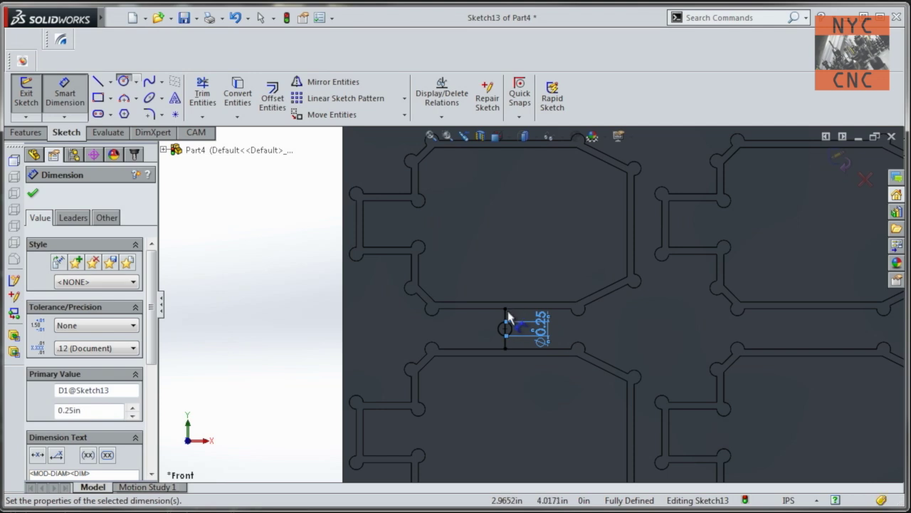
Delete the vertical helper line between the two pockets, keeping the circle.
click(506, 318)
click(64, 91)
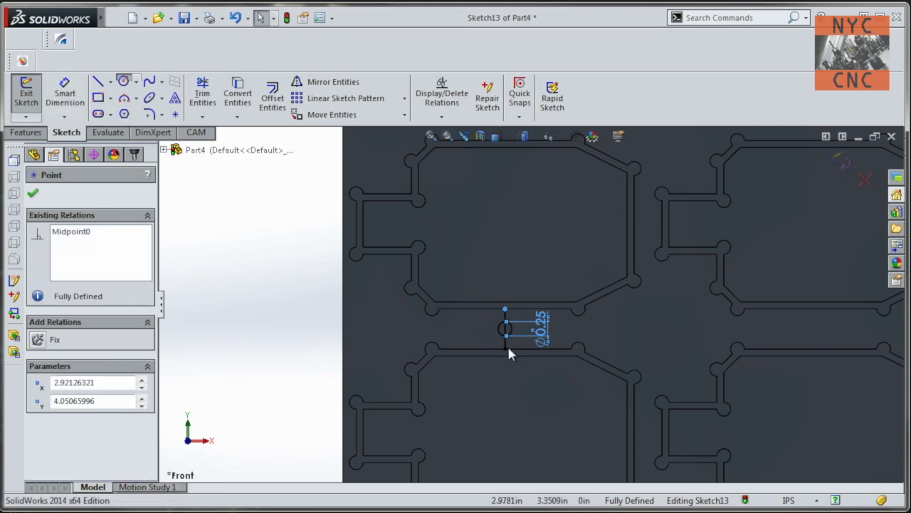
click(506, 345)
key(Delete)
Cut the 0.25 in circle through the plate with an Extruded Cut set to Through All.
click(38, 135)
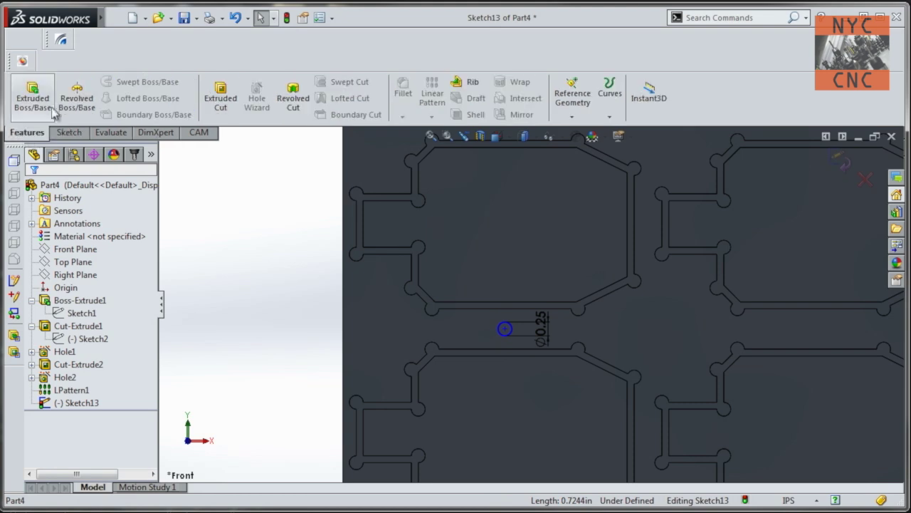
click(221, 98)
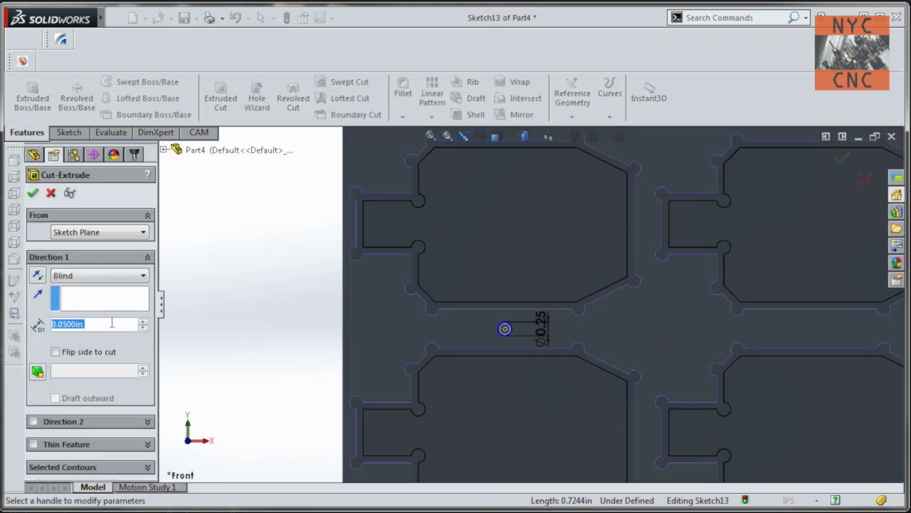
click(100, 233)
click(78, 241)
click(100, 275)
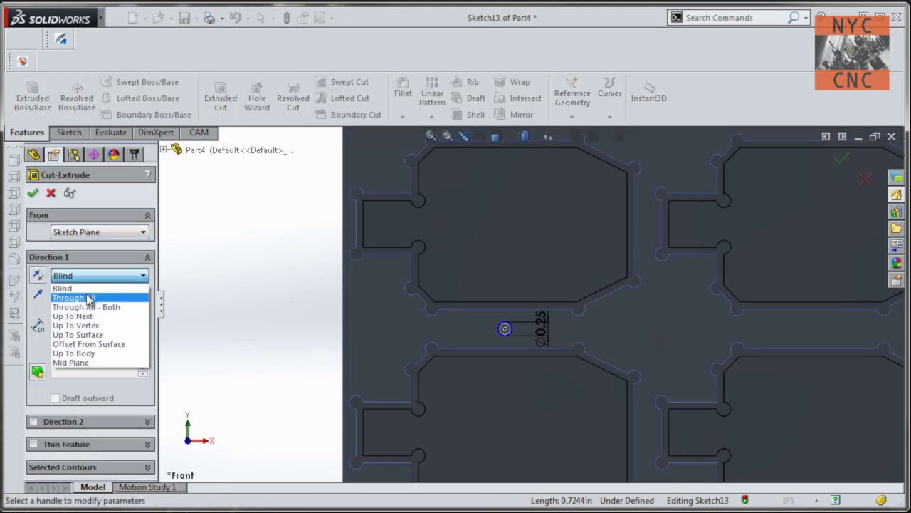
click(71, 298)
click(32, 192)
Pattern the through hole linearly along the plate's upper edge with 3 instances at 5.5 in spacing.
scroll(627, 321, up, 5)
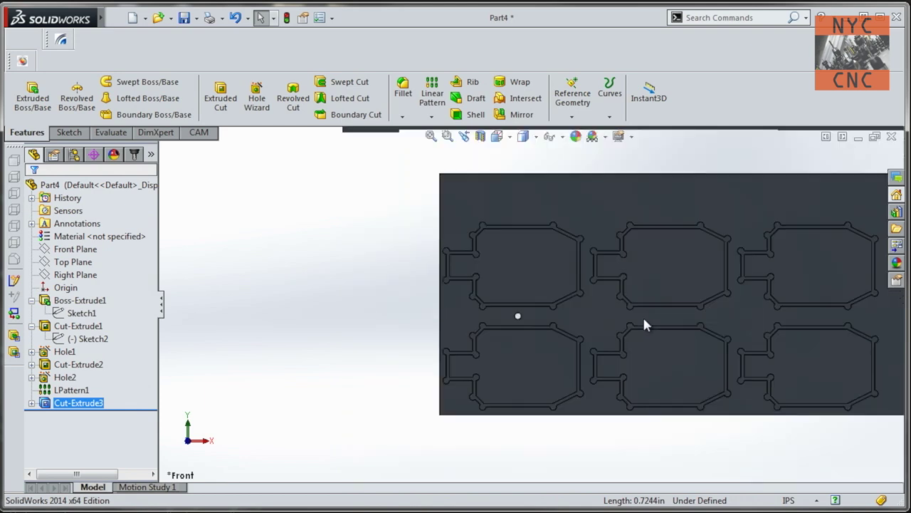
middle_drag(668, 289, 490, 222)
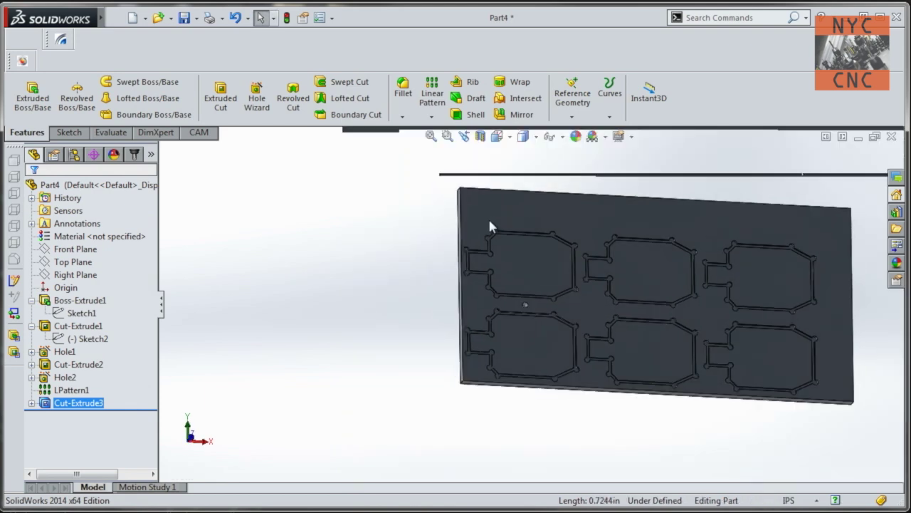
click(71, 136)
click(26, 133)
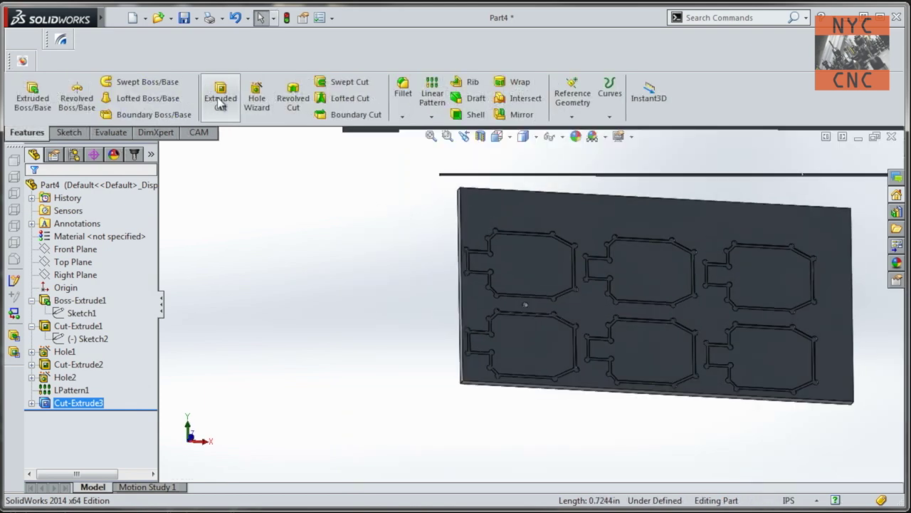
click(431, 97)
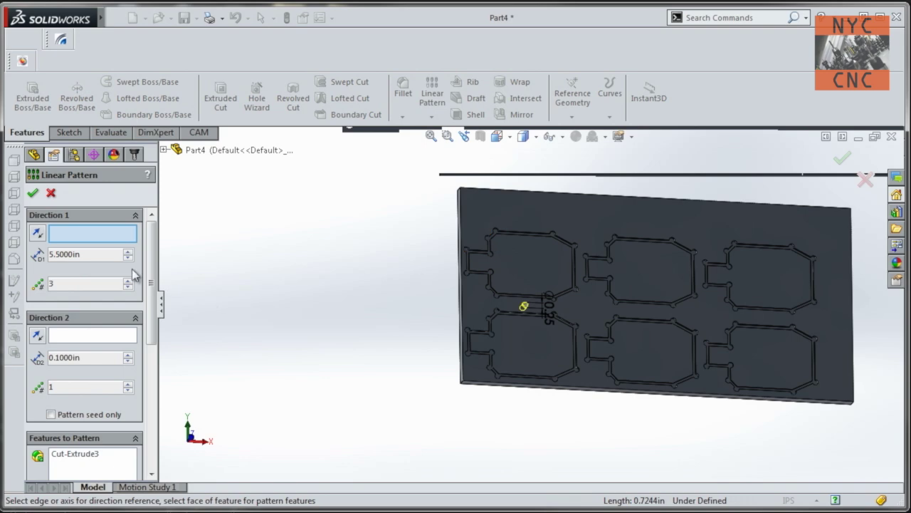
click(615, 196)
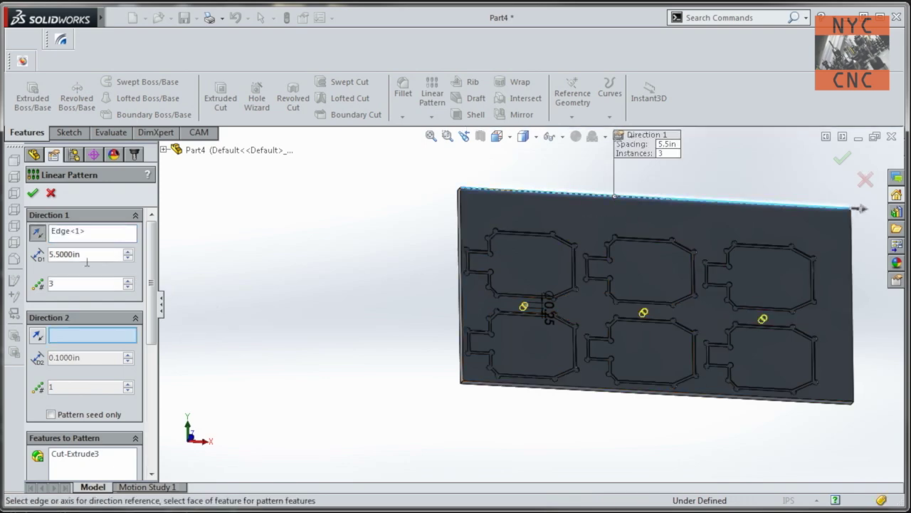
click(32, 193)
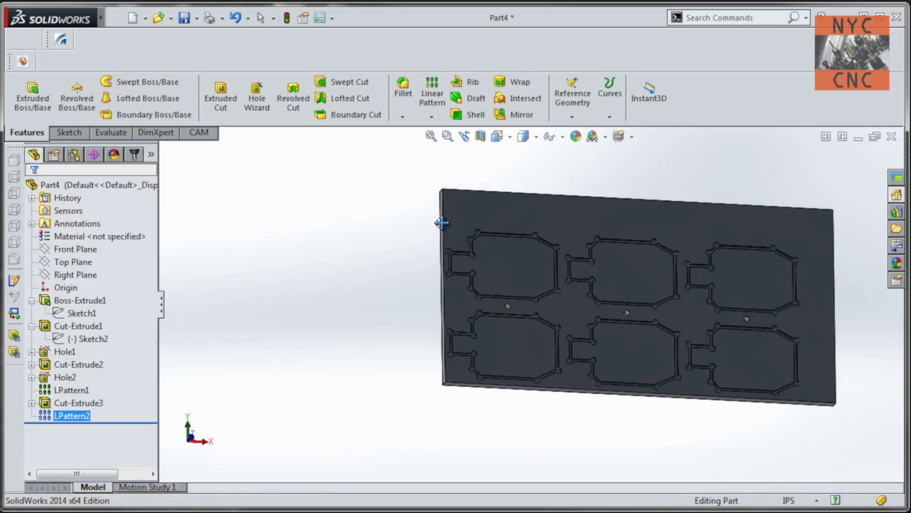
Save the part under the file name "Fixture Base Plate".
key(ctrl+s)
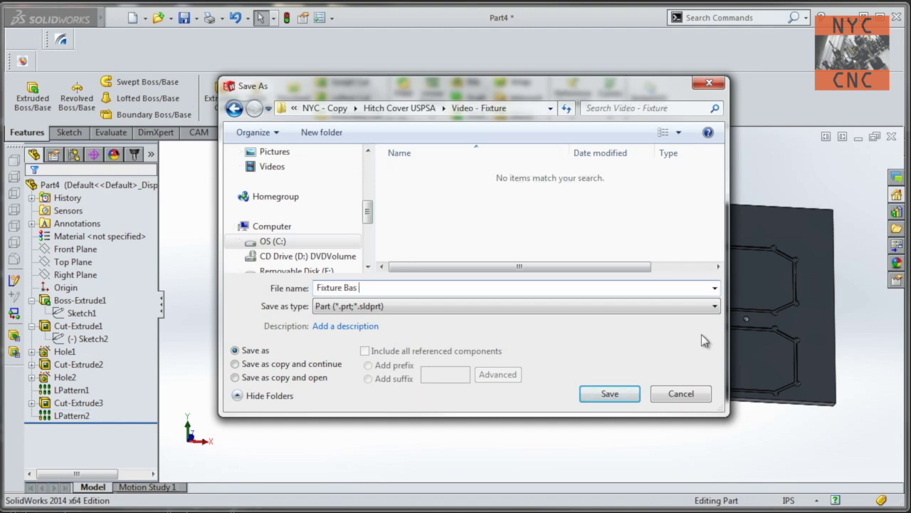
text(Fixture Base Plate)
key(Return)
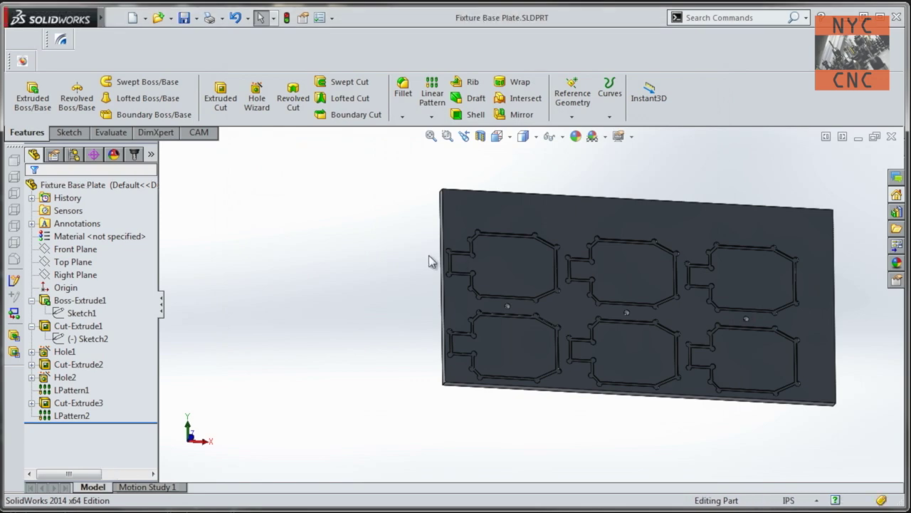
key(space)
click(426, 268)
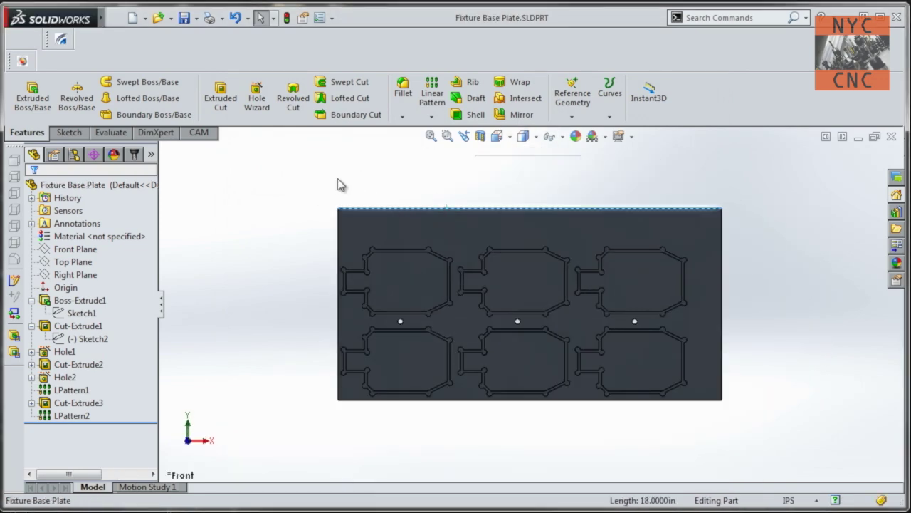
Create a new part and sketch a corner rectangle on the Front Plane, starting at the origin.
click(68, 132)
key(ctrl+n)
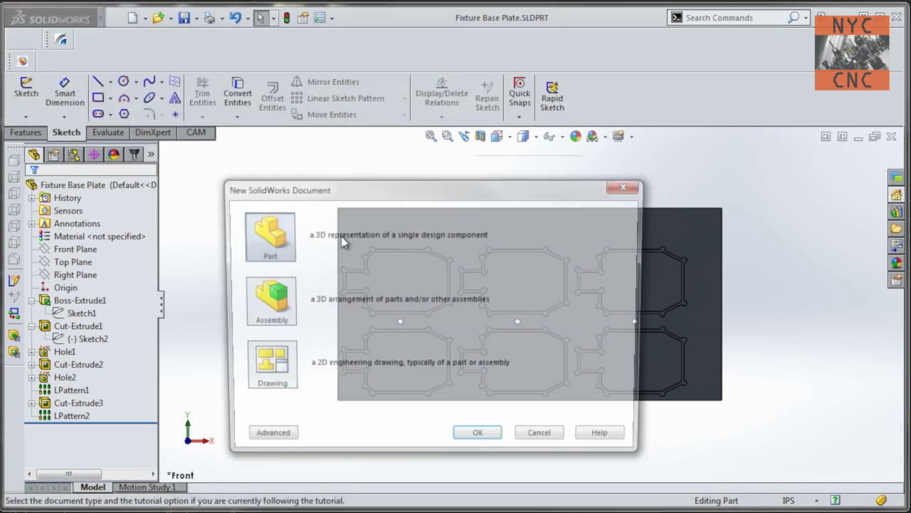
double_click(260, 241)
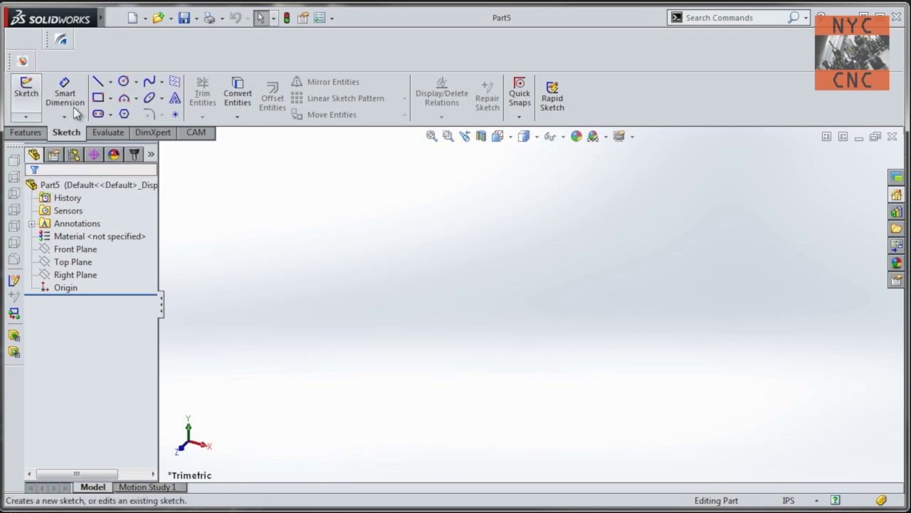
click(25, 96)
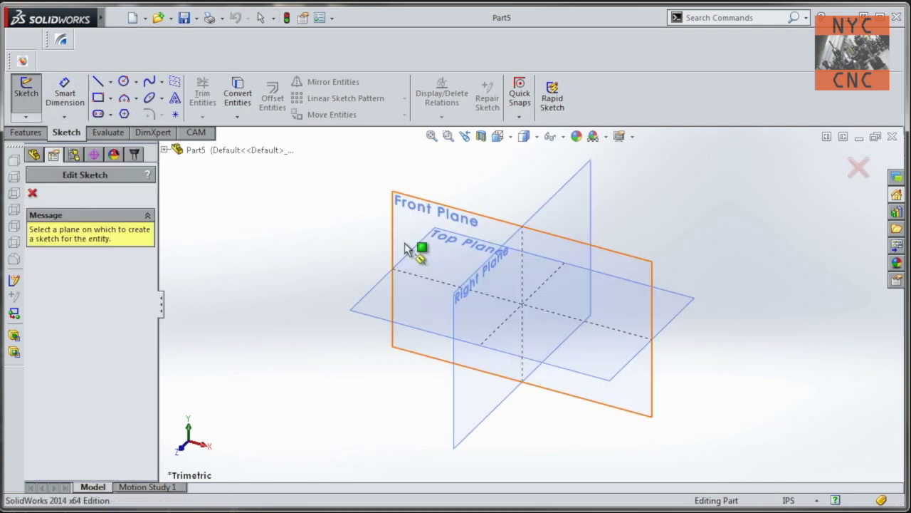
click(421, 248)
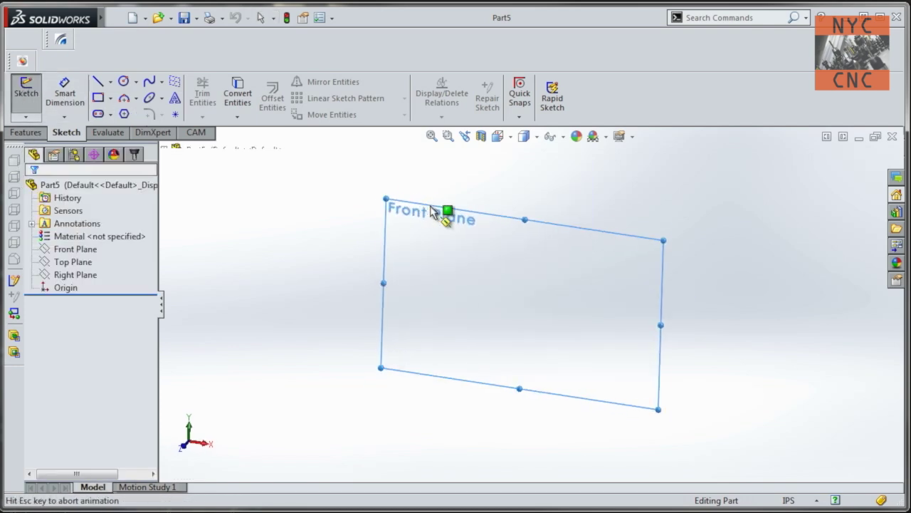
click(98, 97)
click(531, 303)
click(599, 284)
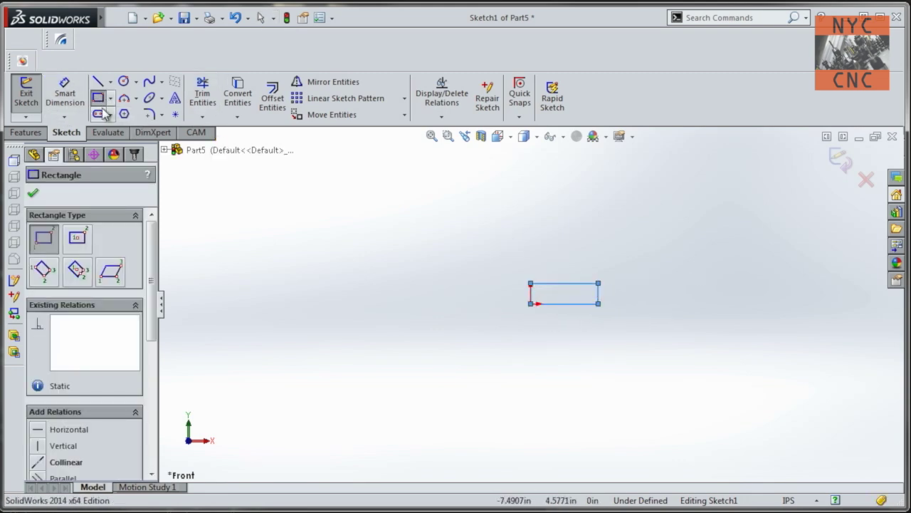
Dimension the rectangle to a height of 1 in and a width of 18 in.
key(Escape)
click(531, 293)
click(502, 293)
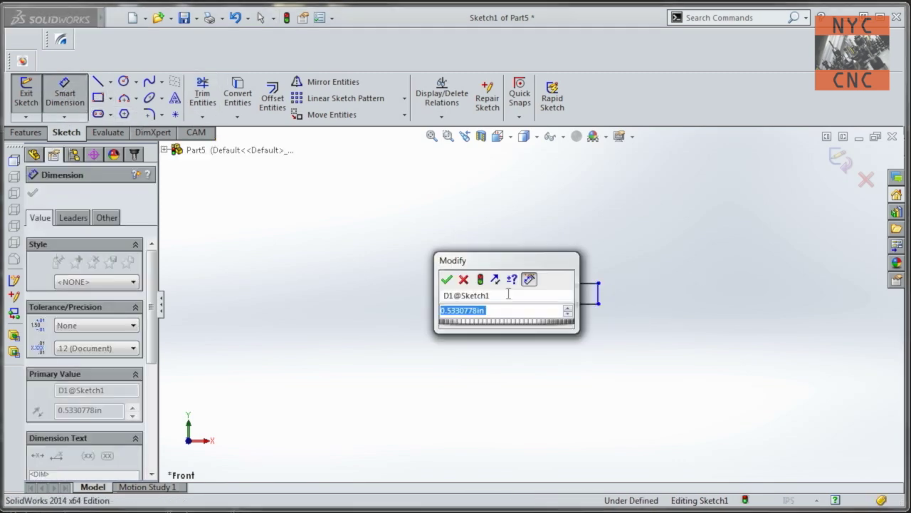
text(1)
key(Return)
click(560, 285)
click(559, 260)
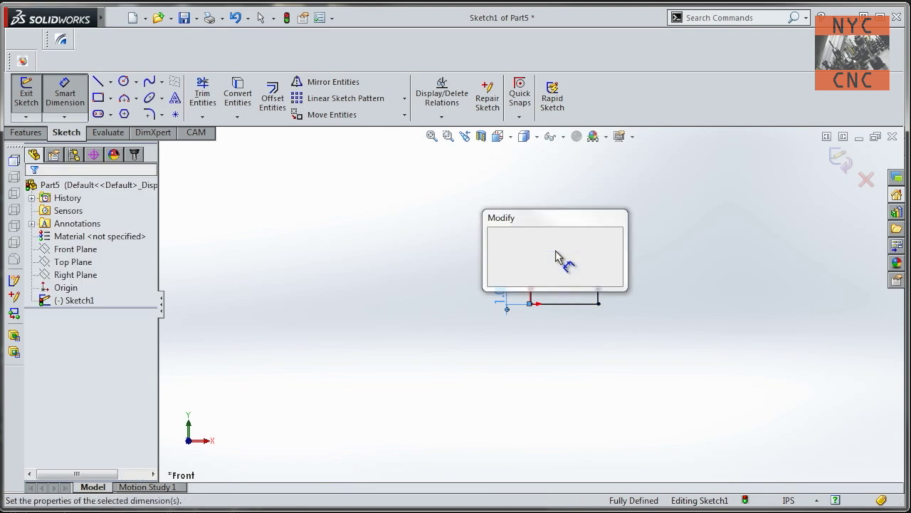
text(18)
key(Return)
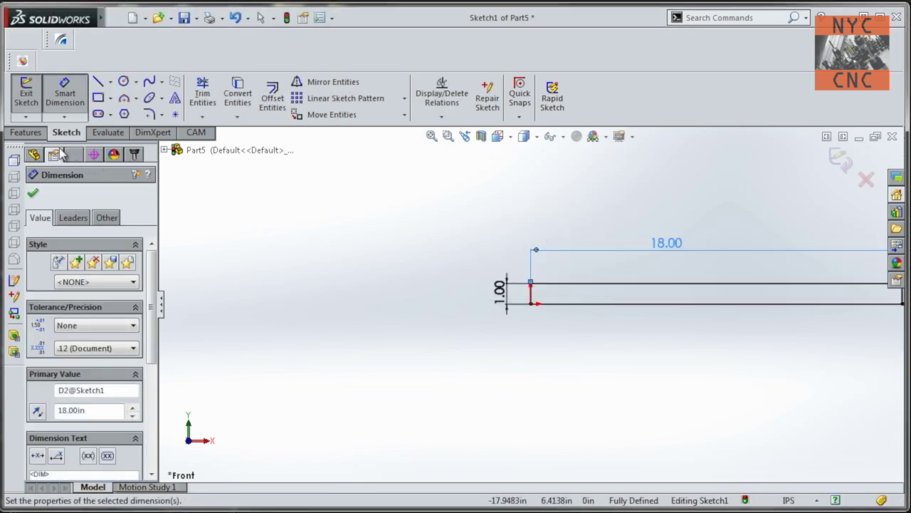
Extrude the rectangle to a blind depth of 0.25 in and save the part as "Strap Clamp".
click(26, 133)
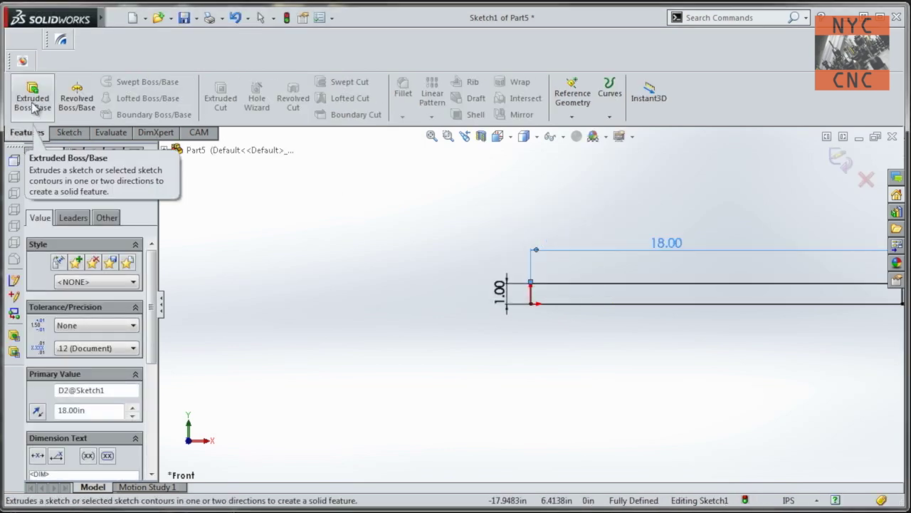
click(32, 101)
text(.25)
key(Return)
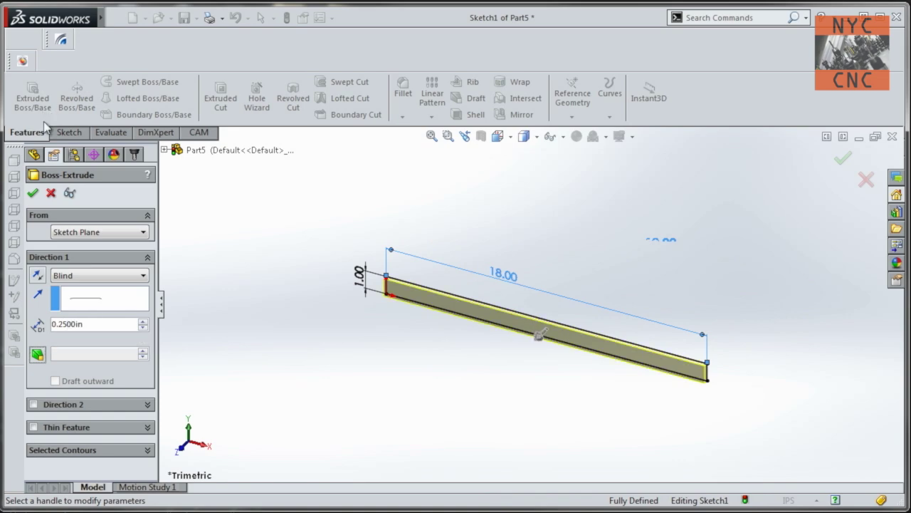
click(33, 192)
key(ctrl+s)
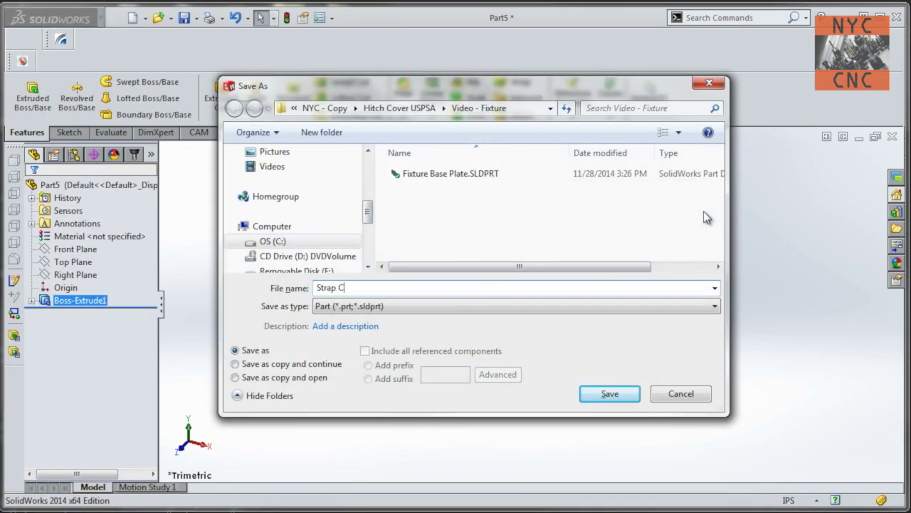
key(Return)
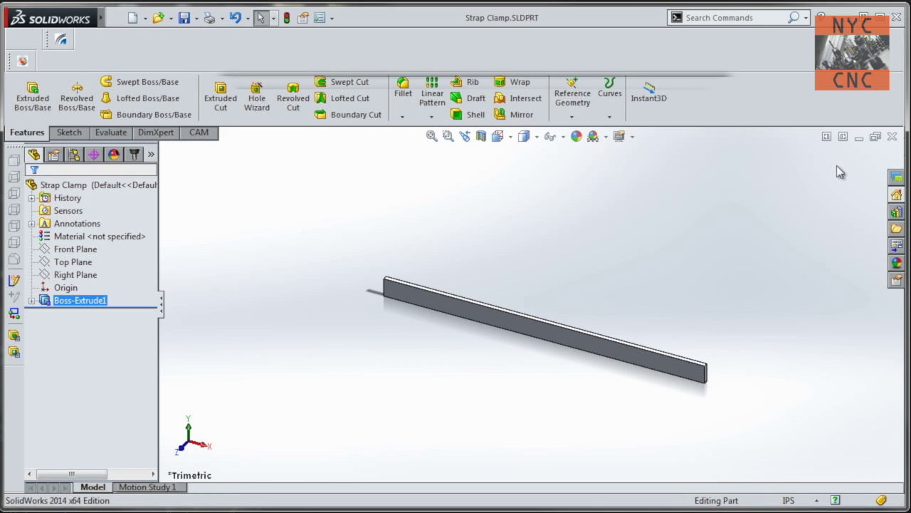
Create a new assembly and place the Fixture Base Plate as its first component.
key(ctrl+n)
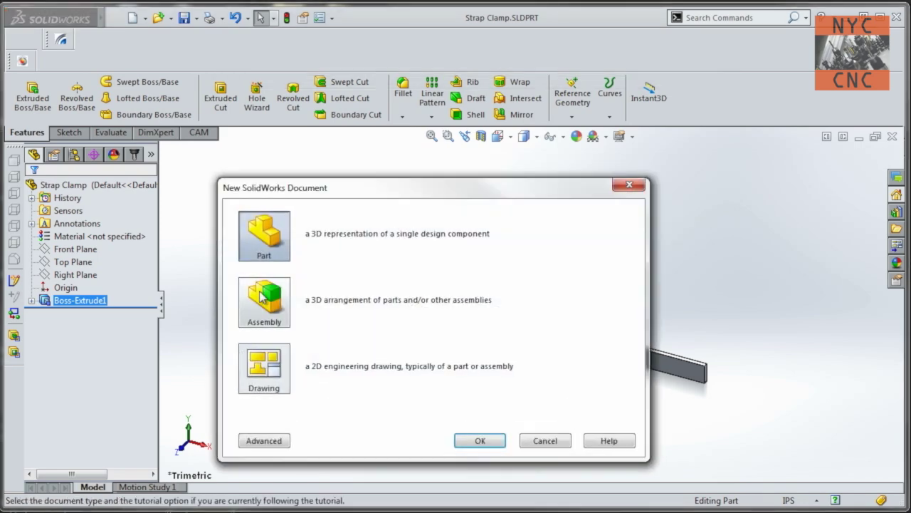
double_click(258, 291)
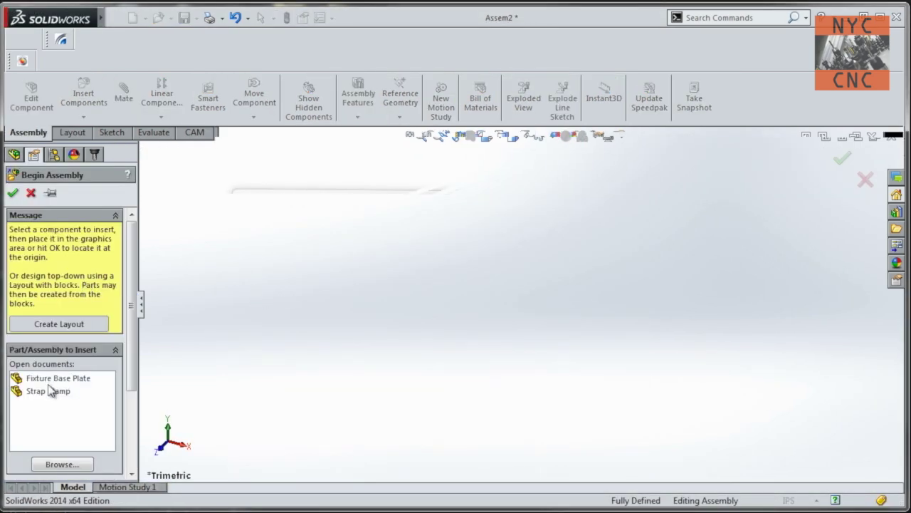
click(53, 378)
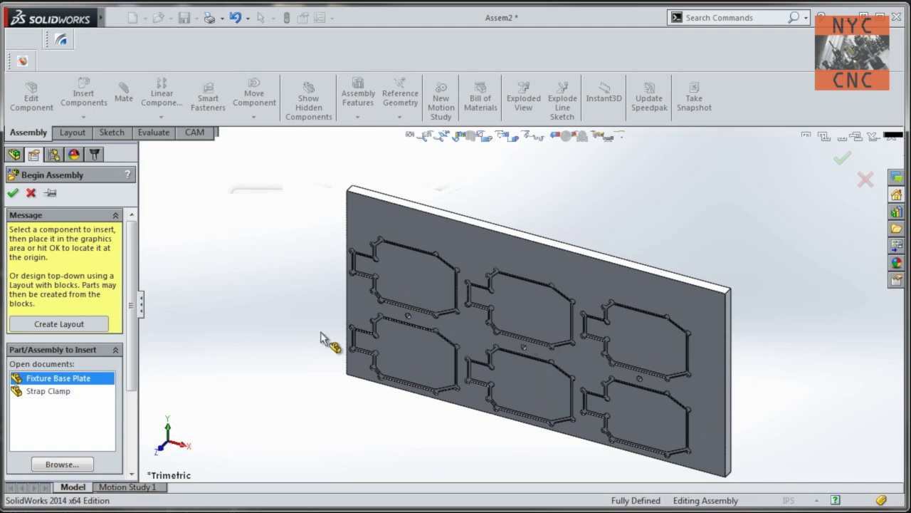
click(301, 311)
Insert the Strap Clamp into the assembly, placed lengthwise in front of the base plate between the pocket rows.
click(83, 96)
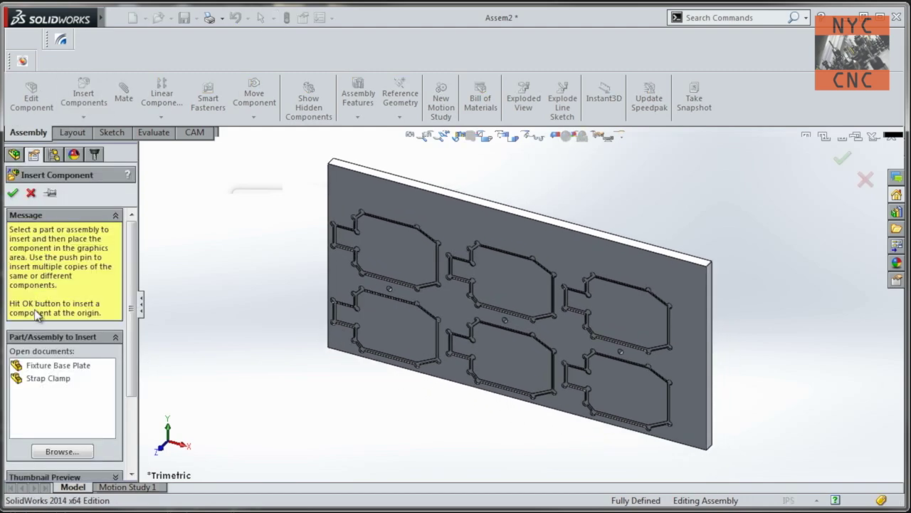
click(48, 378)
click(413, 309)
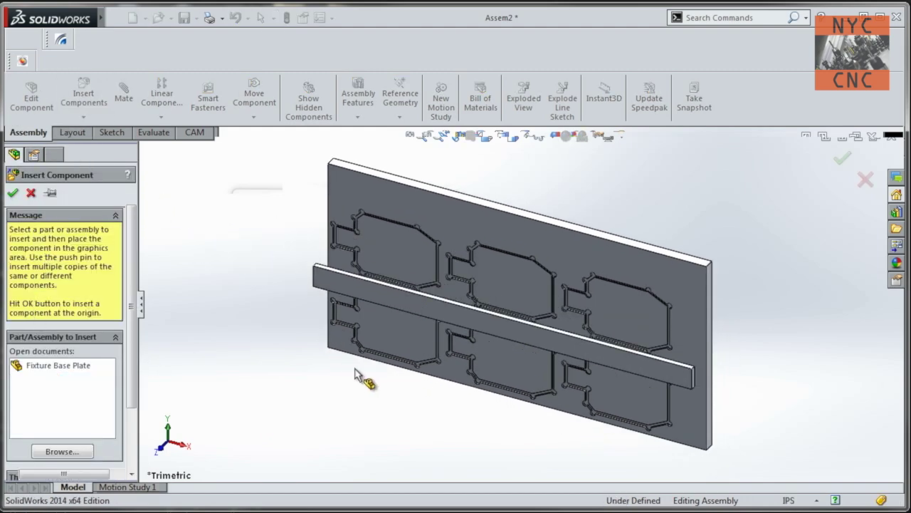
Move the strap clamp up across the upper row of pockets and add the Target part to the assembly.
middle_drag(357, 376, 429, 329)
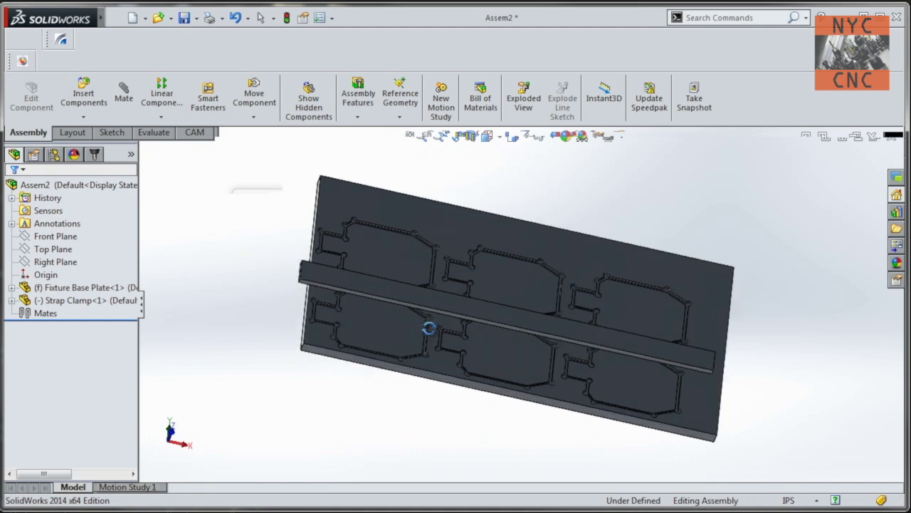
click(429, 328)
drag(428, 314, 456, 265)
middle_drag(456, 265, 259, 304)
click(259, 304)
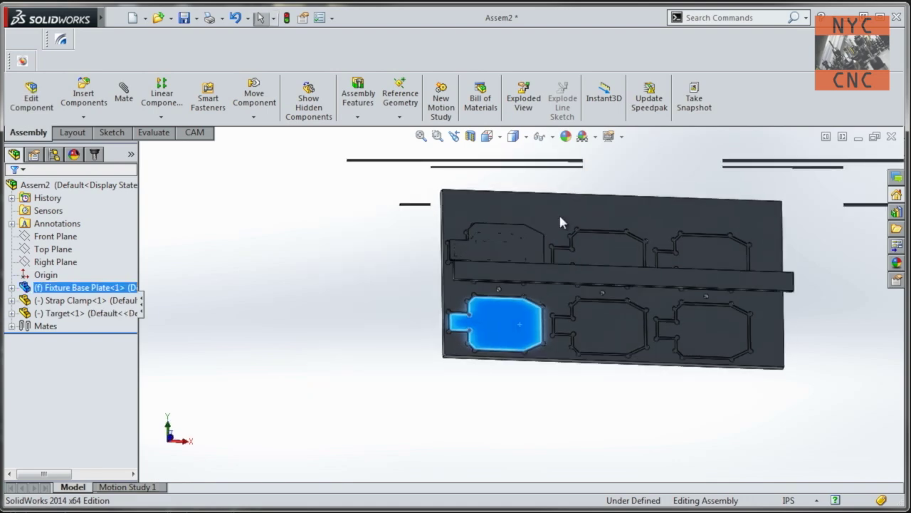
Mate the target's flat face coincident with the face of the base plate's first upper pocket.
middle_drag(558, 212, 524, 342)
scroll(524, 342, down, 3)
scroll(336, 332, up, 4)
click(336, 333)
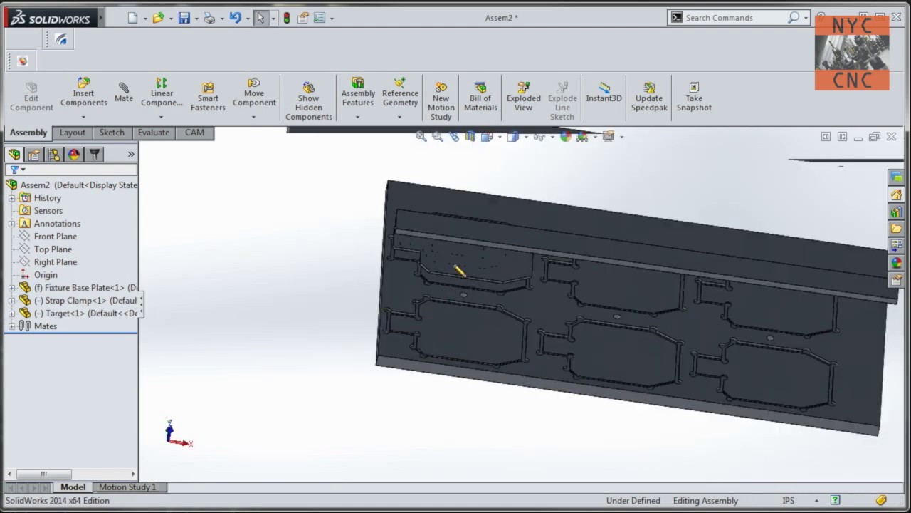
middle_drag(448, 285, 287, 157)
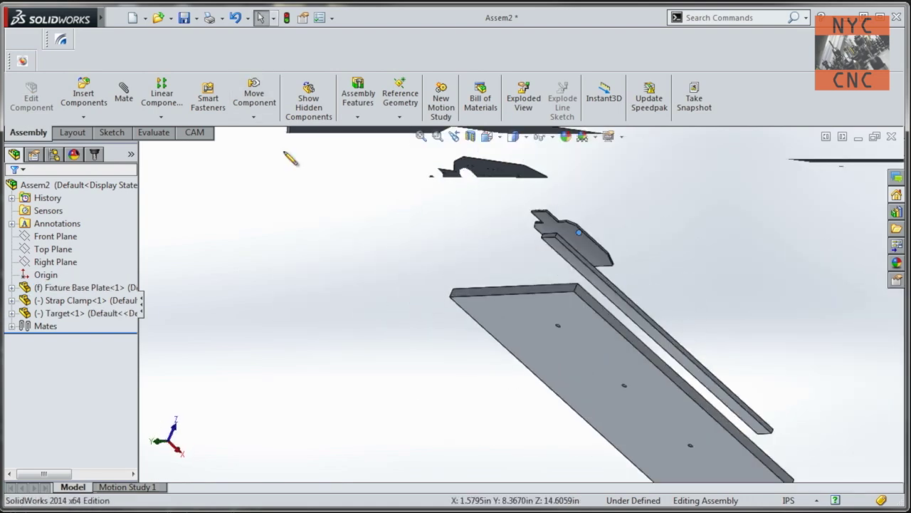
click(123, 91)
middle_drag(531, 222, 650, 215)
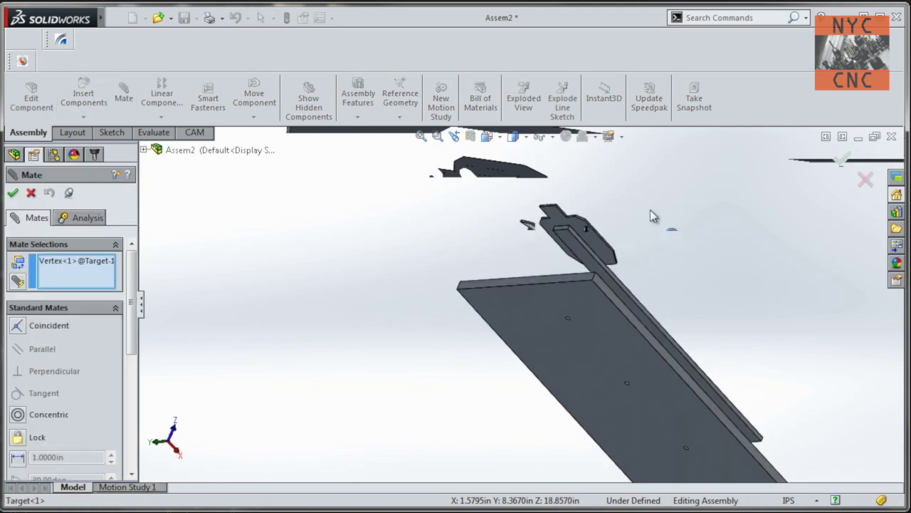
click(556, 215)
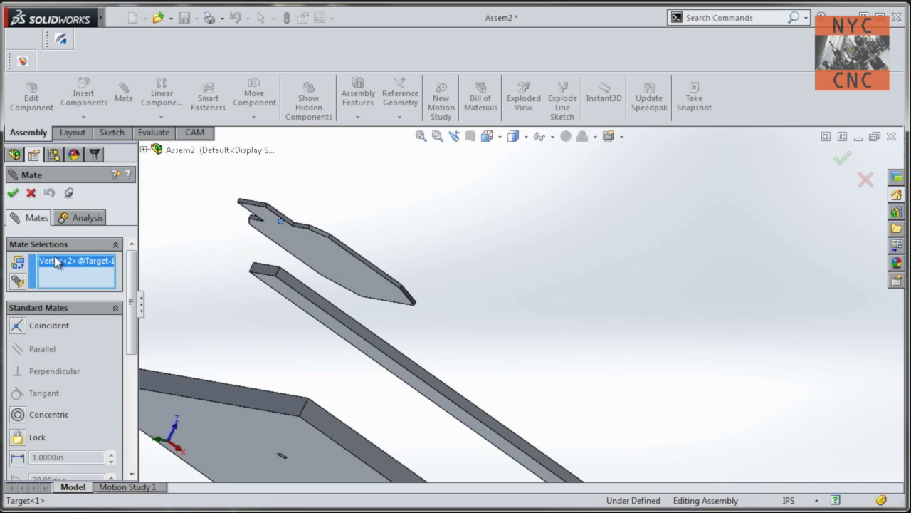
key(Delete)
click(311, 240)
middle_drag(639, 267, 319, 396)
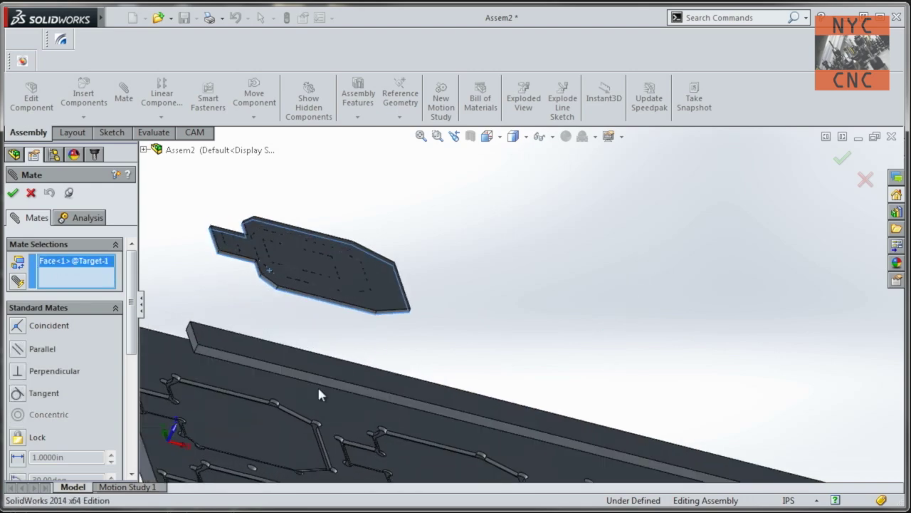
click(232, 420)
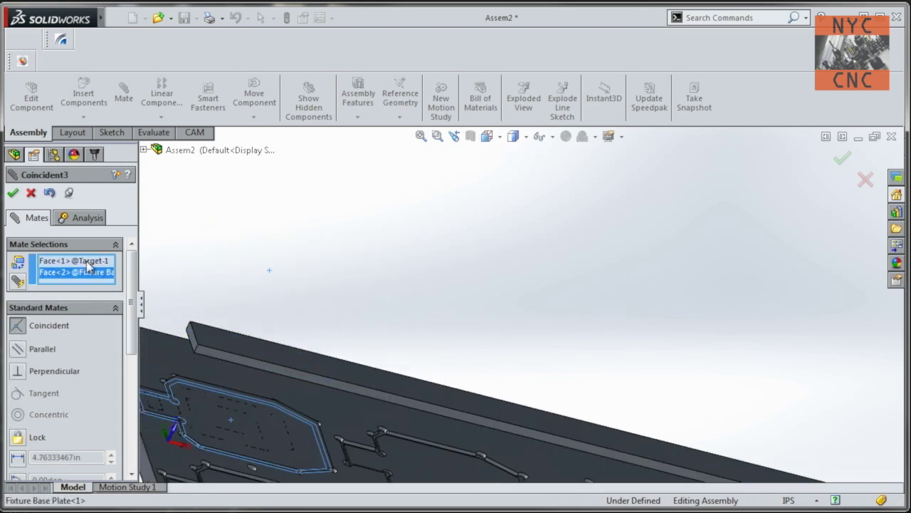
click(13, 193)
Mate the strap clamp's broad face coincident with the target's face so the clamp lies flat on it.
middle_drag(391, 407, 349, 413)
click(323, 288)
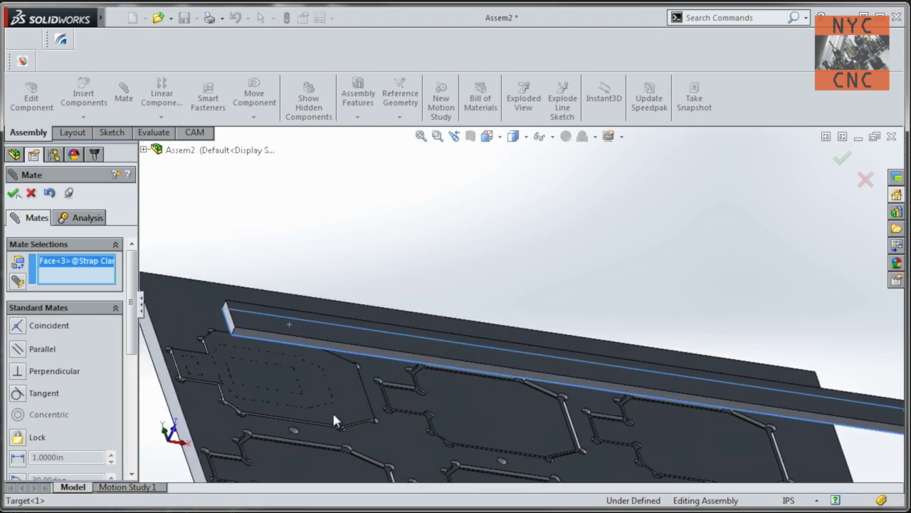
click(335, 421)
click(13, 193)
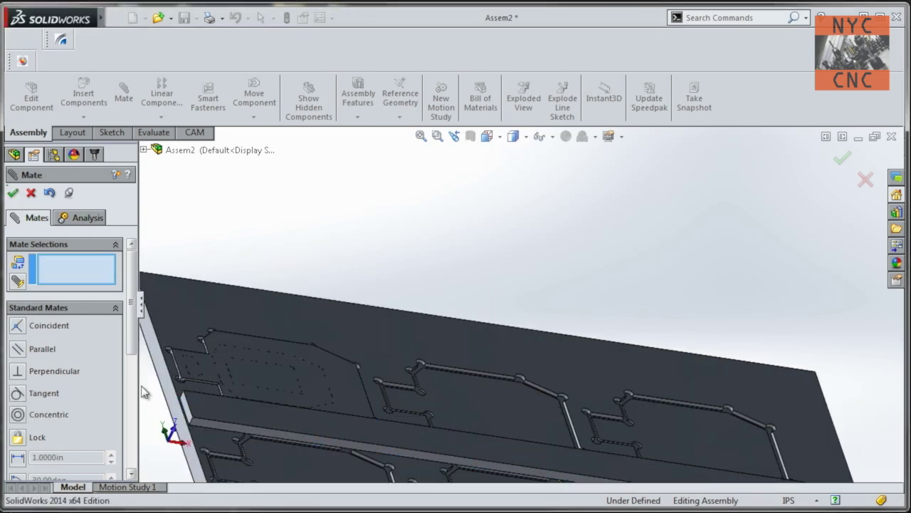
Mate the strap clamp's end face coincident with the base plate's short side face.
click(174, 406)
click(184, 406)
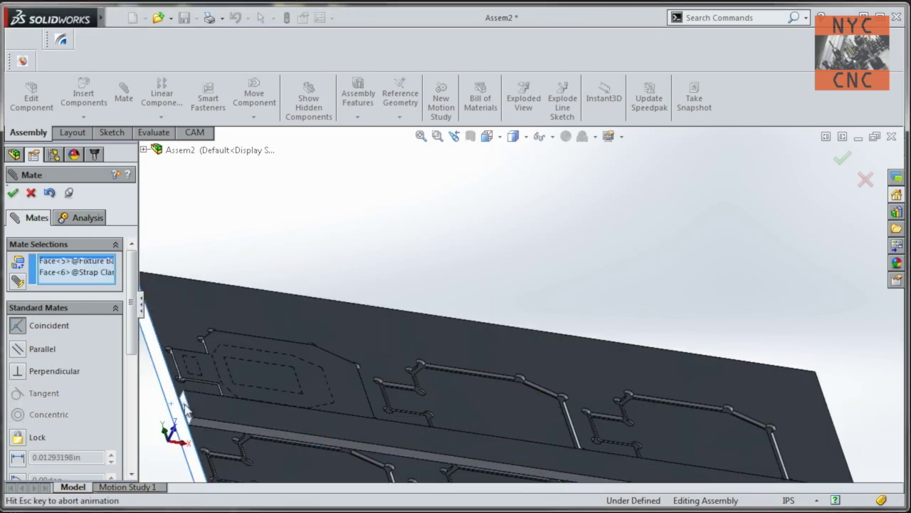
click(14, 193)
Examine from the front and left how the strap clamp sits against the base plate and target, and finish mating.
middle_drag(299, 342, 404, 349)
key(space)
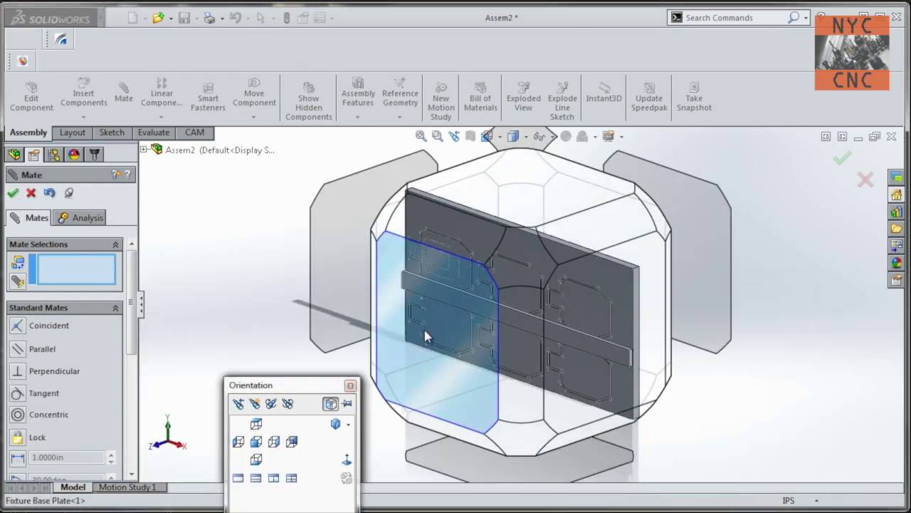
click(425, 329)
scroll(420, 299, down, 5)
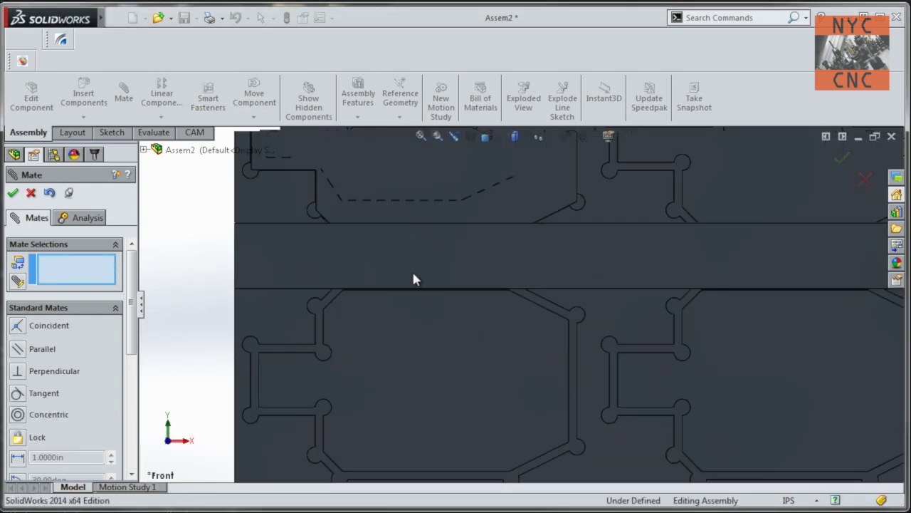
scroll(420, 320, up, 5)
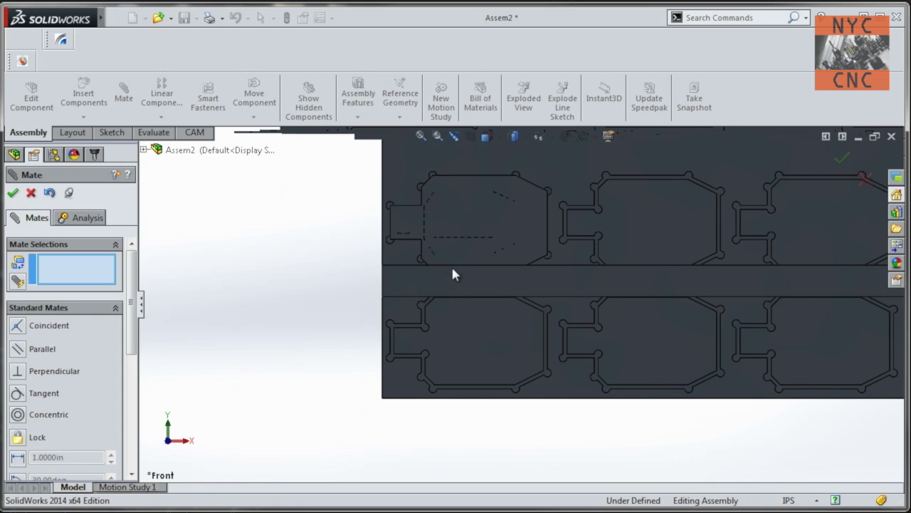
middle_drag(455, 270, 520, 279)
key(space)
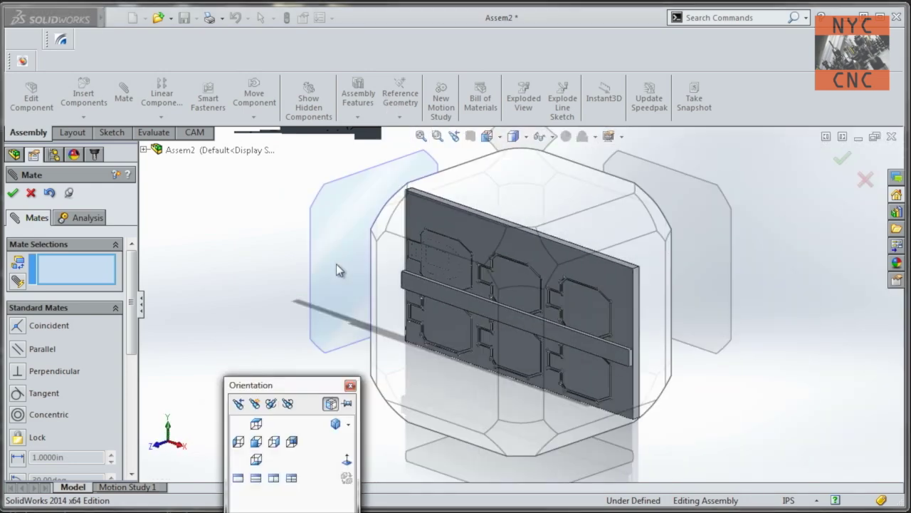
click(335, 265)
scroll(617, 332, down, 5)
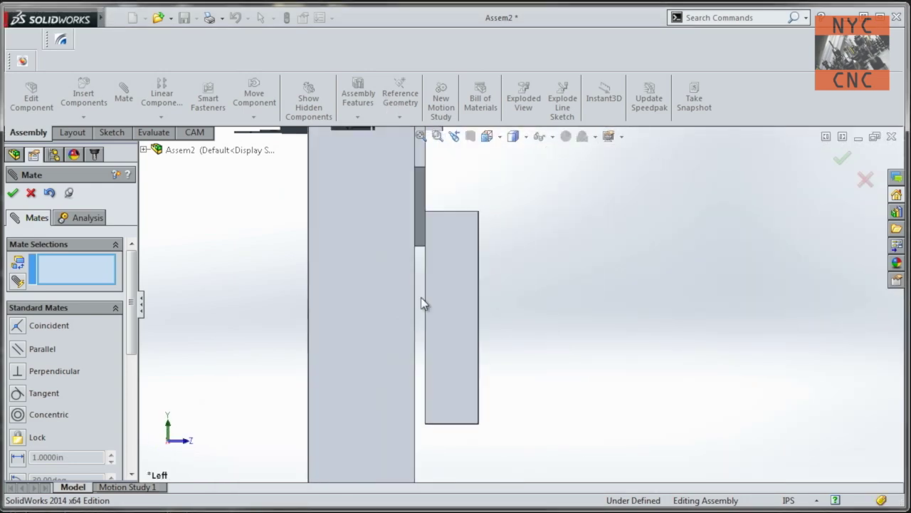
scroll(462, 401, up, 3)
middle_drag(593, 397, 468, 163)
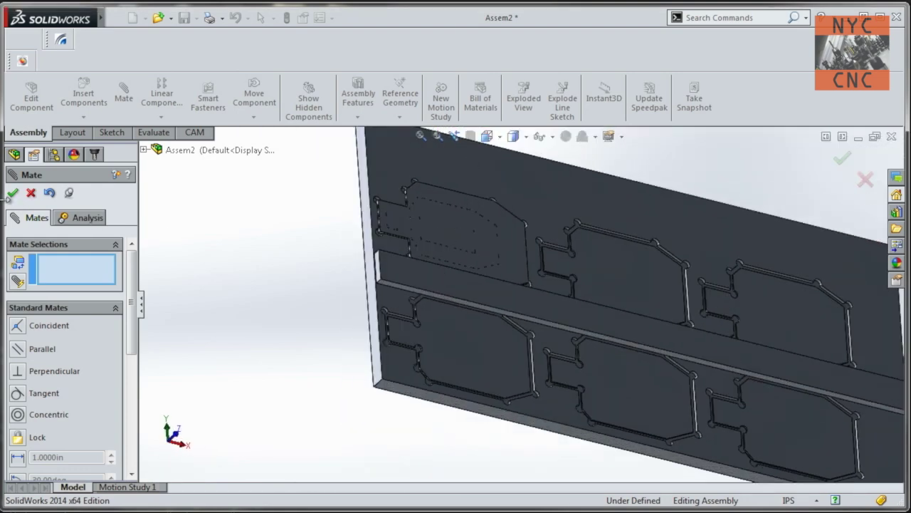
click(31, 192)
Set up a linear component pattern of the target along the base plate's long and short edges, 3 by 2 instances with 5.5 in first-direction spacing.
middle_drag(363, 213, 266, 280)
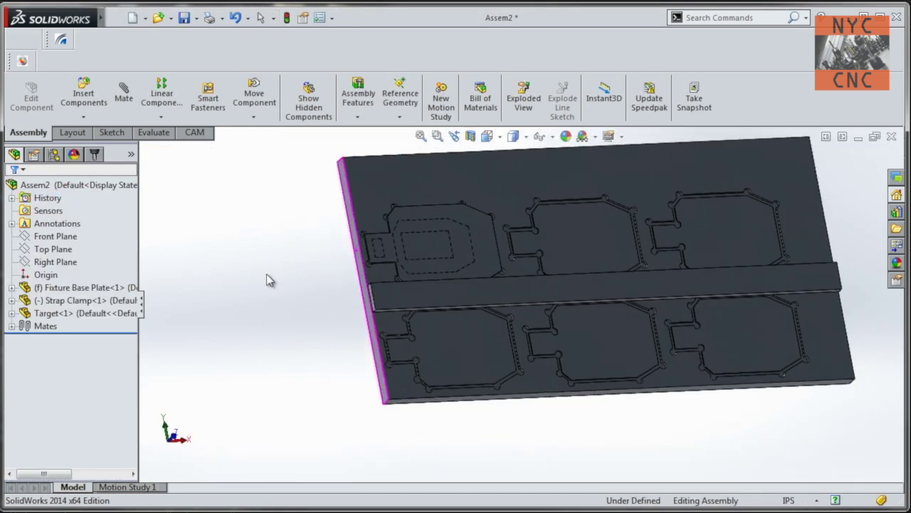
scroll(526, 235, up, 3)
ctrl+middle_drag(526, 235, 464, 230)
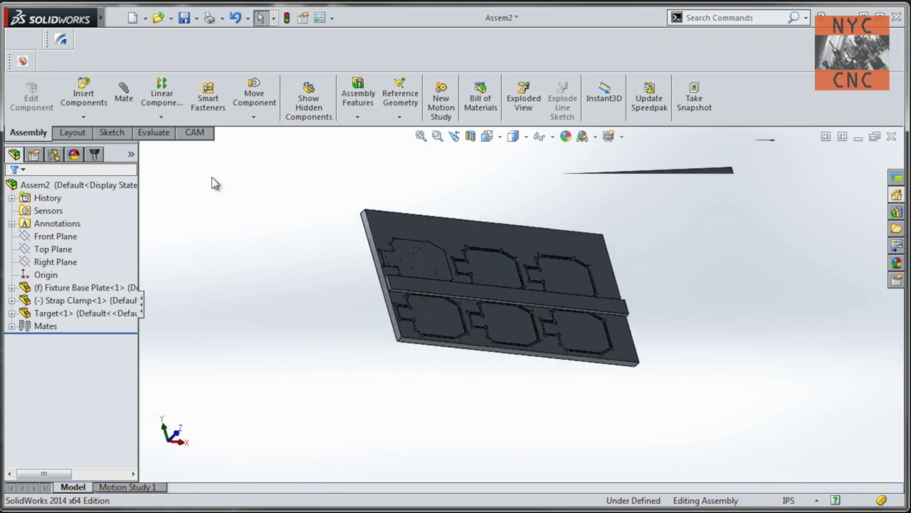
click(162, 96)
click(419, 217)
click(417, 256)
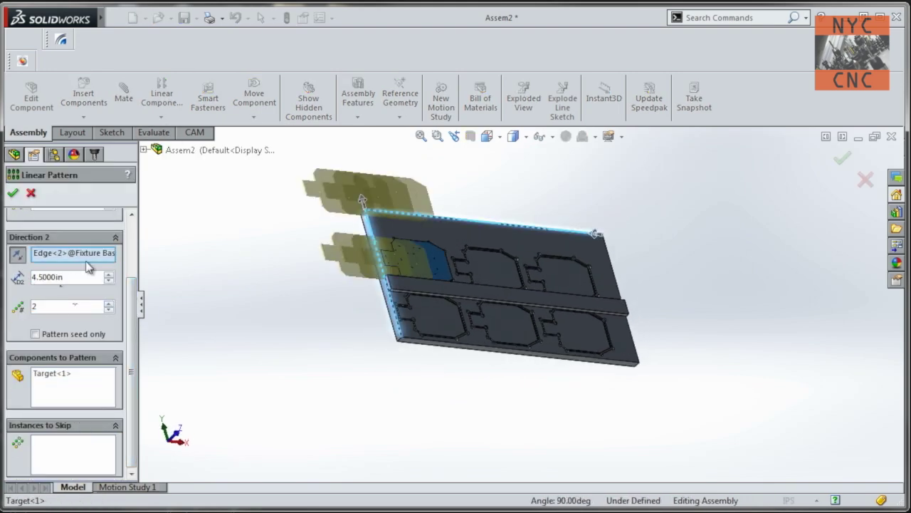
Reverse both pattern directions so the targets land on the pockets, set the second spacing to 3.75 in and accept the pattern.
scroll(64, 321, up, 2)
click(18, 231)
key(ctrl+1)
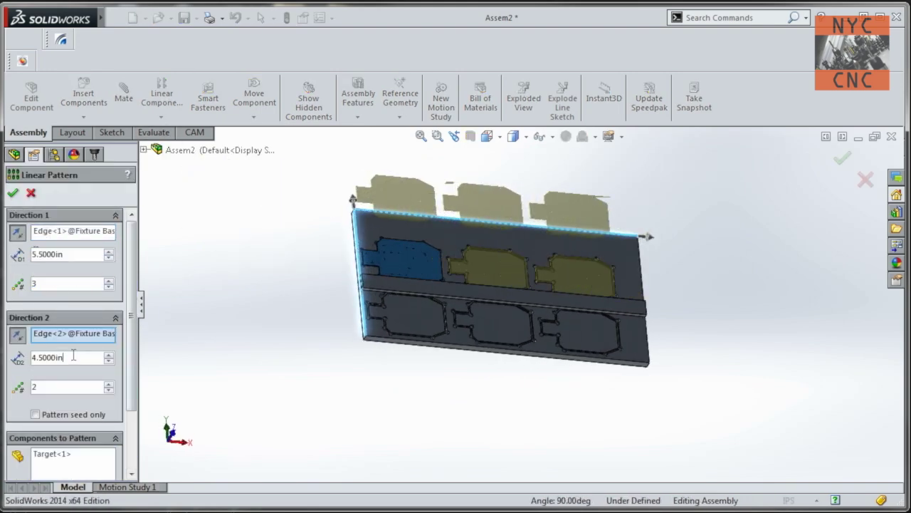
text(3.)
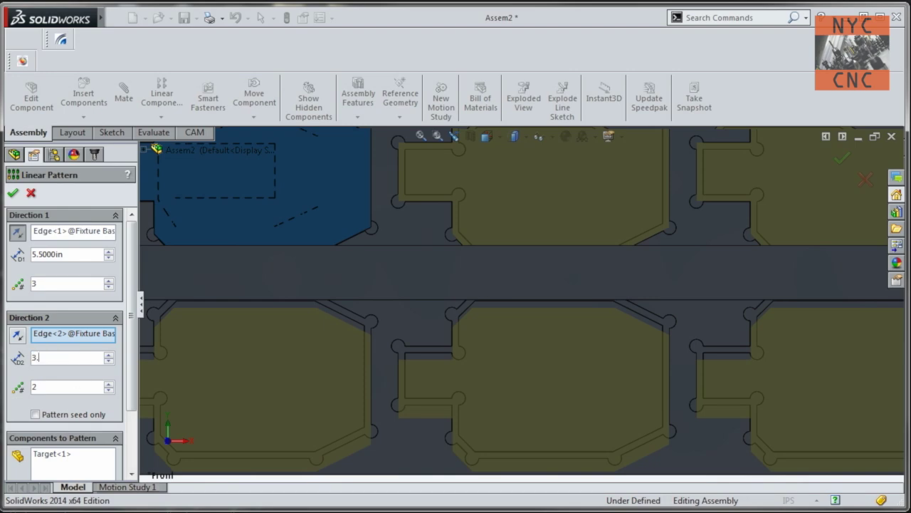
text(75)
key(Return)
Open the strap clamp part from the assembly in its own window.
key(space)
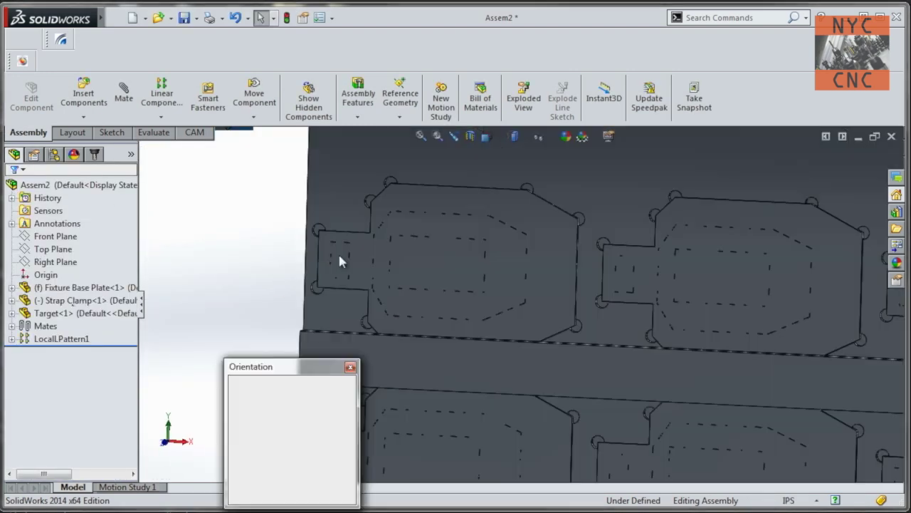
key(ctrl+3)
scroll(515, 326, down, 4)
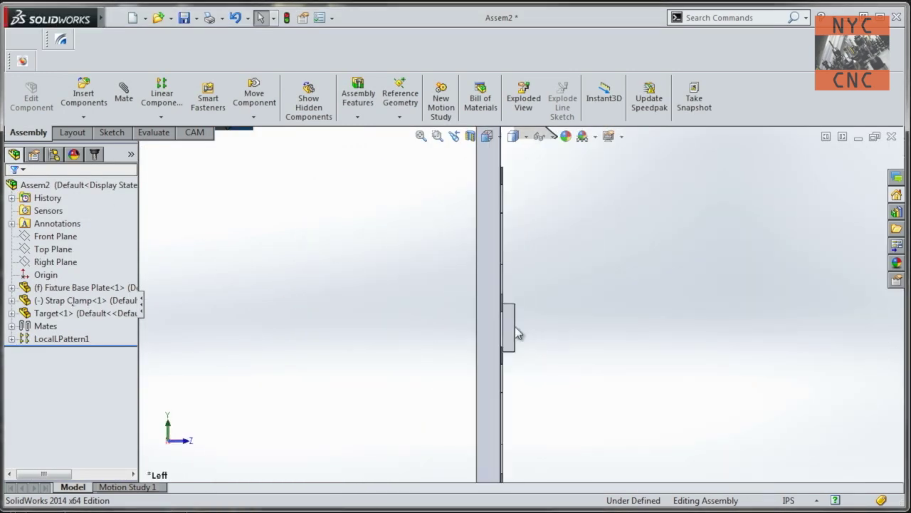
middle_drag(527, 352, 536, 269)
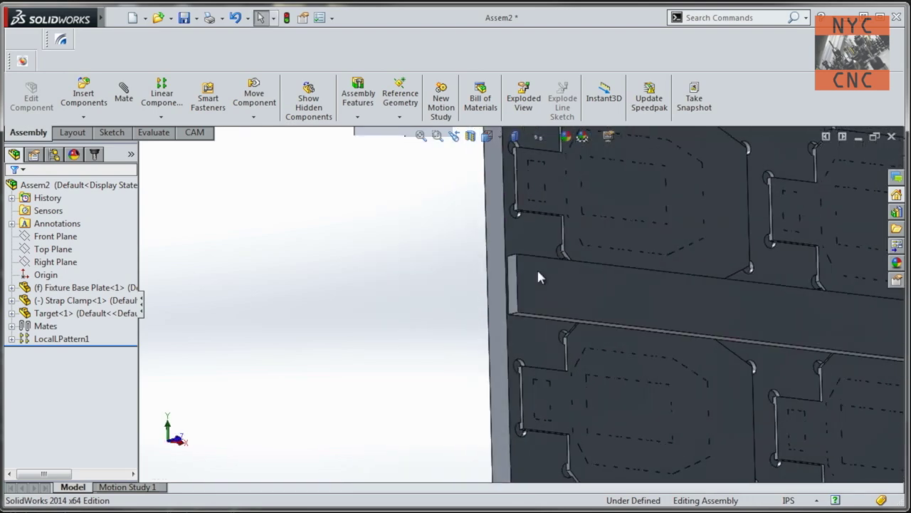
scroll(361, 238, down, 2)
key(f)
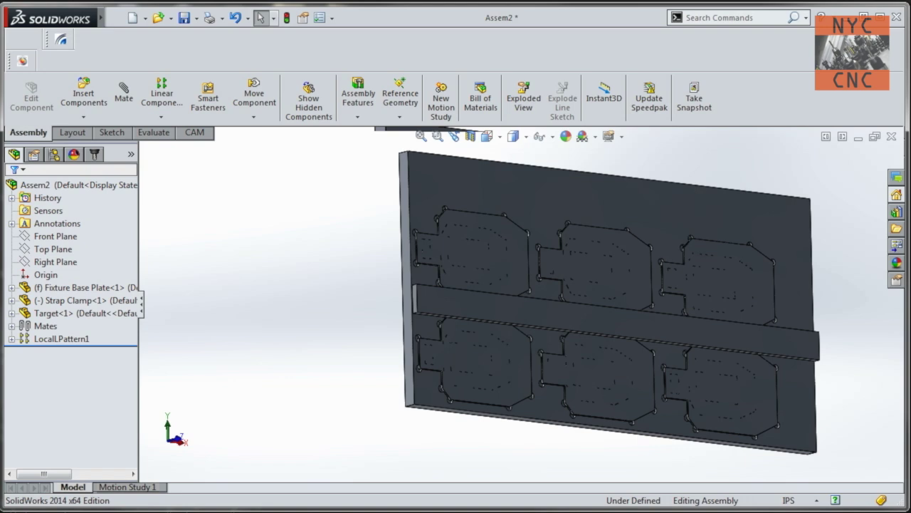
click(441, 303)
key(ctrl+1)
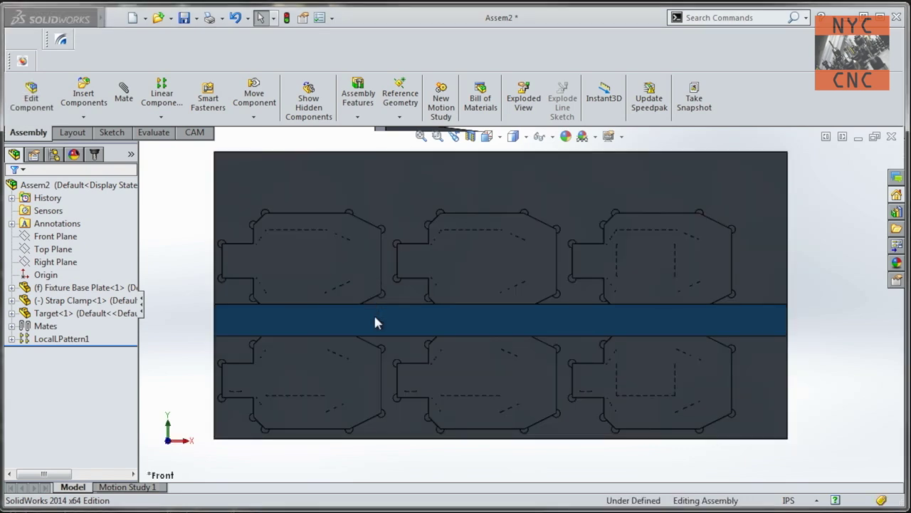
right_click(377, 323)
click(385, 269)
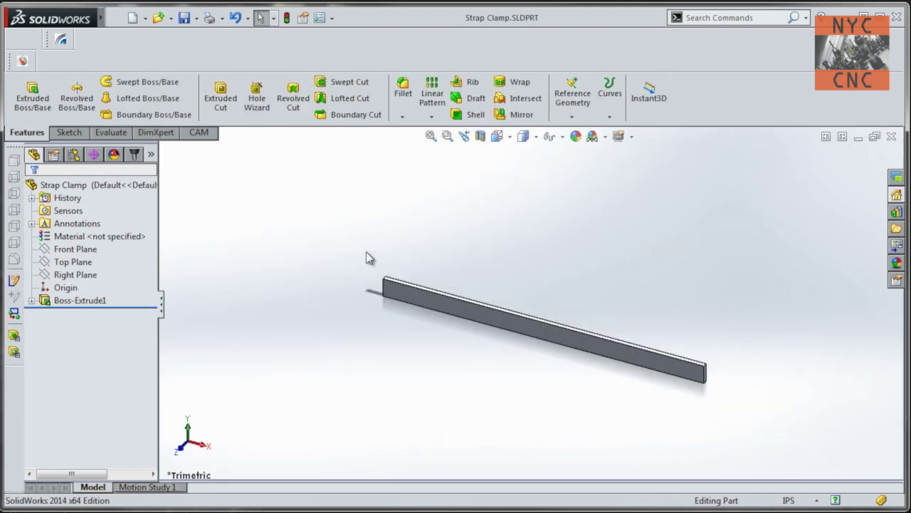
Edit the sketch of the strap clamp's extrusion, set its width to 1.25 in and exit the sketch.
click(78, 299)
right_click(74, 315)
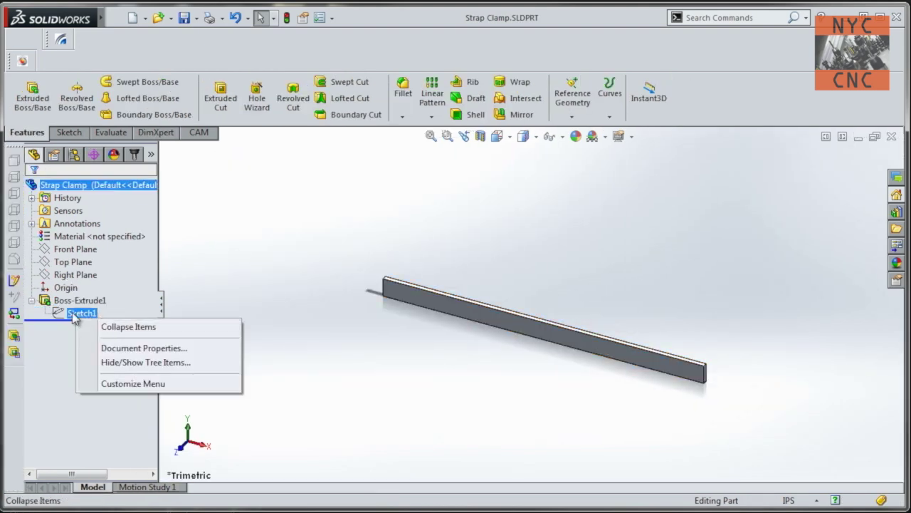
right_click(77, 314)
click(82, 269)
click(354, 277)
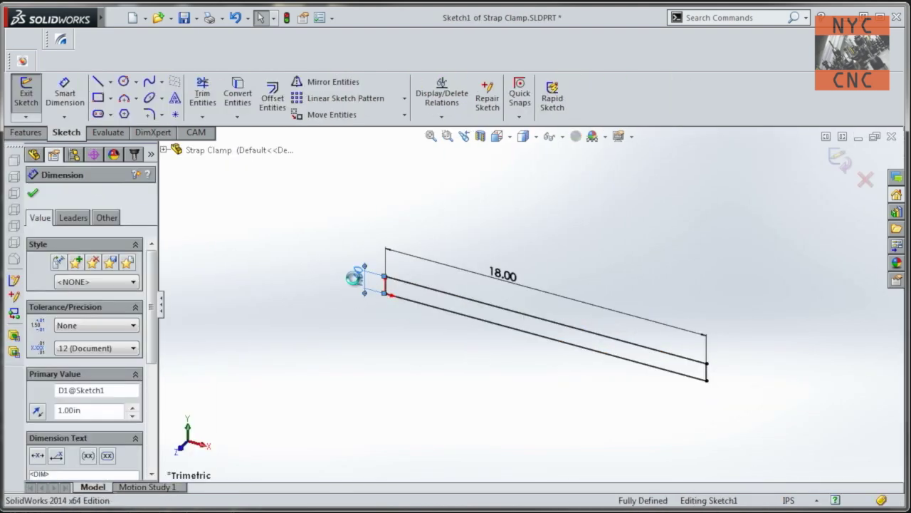
double_click(354, 277)
text(1.25)
key(Return)
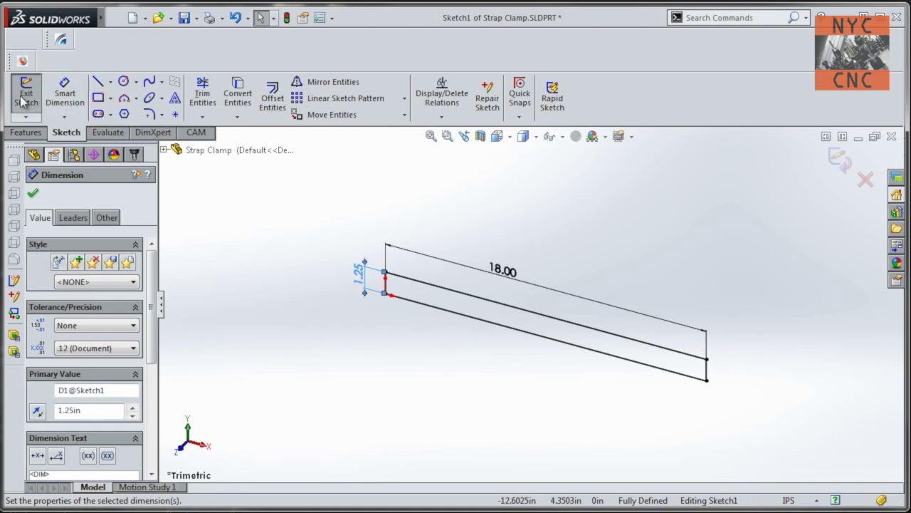
click(21, 101)
Sketch a circle of about 0.26 in radius on the clamp's front face, centred across its width about 5.17 in from the origin end.
mouse_move(266, 257)
middle_down()
mouse_move(309, 207)
mouse_move(456, 341)
middle_up()
key(space)
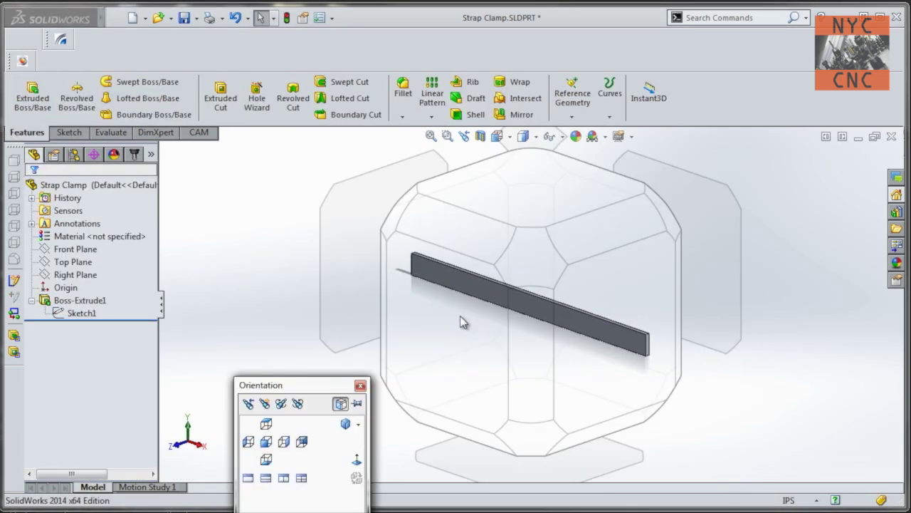
click(460, 323)
click(69, 133)
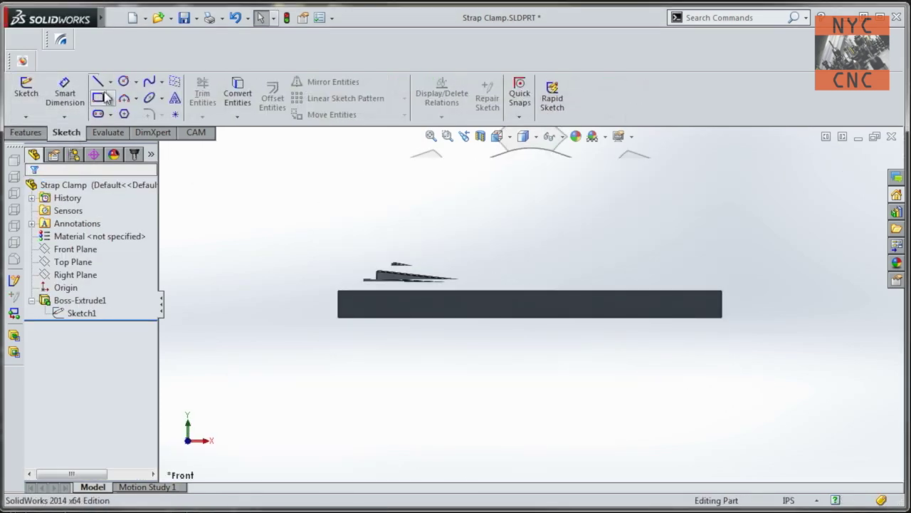
click(123, 81)
click(424, 309)
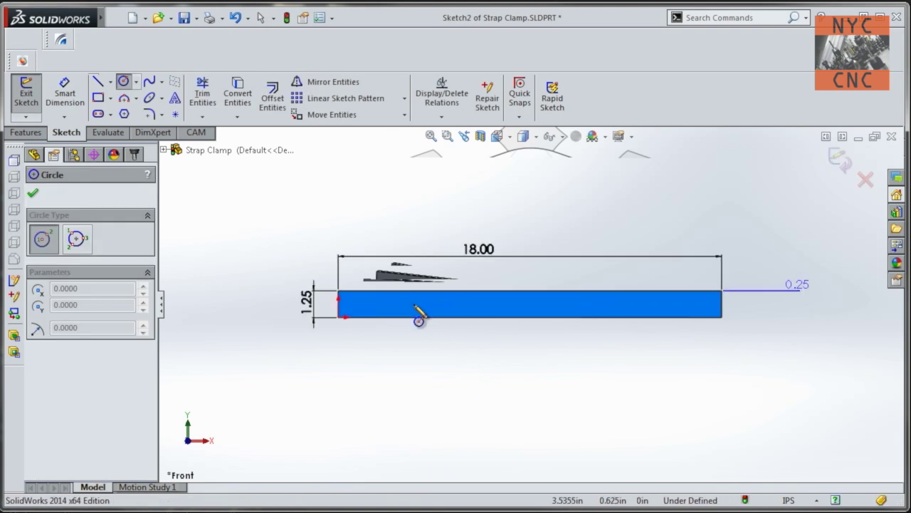
scroll(423, 302, down, 4)
key(Escape)
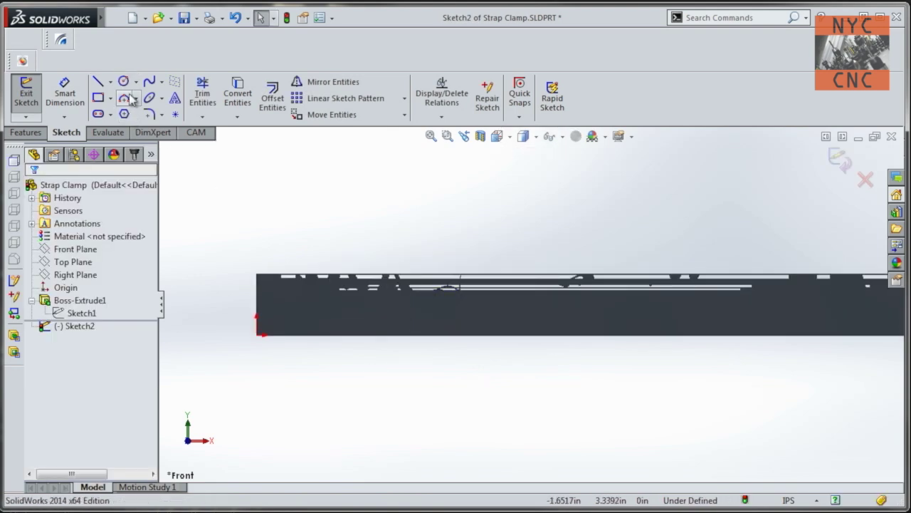
click(123, 81)
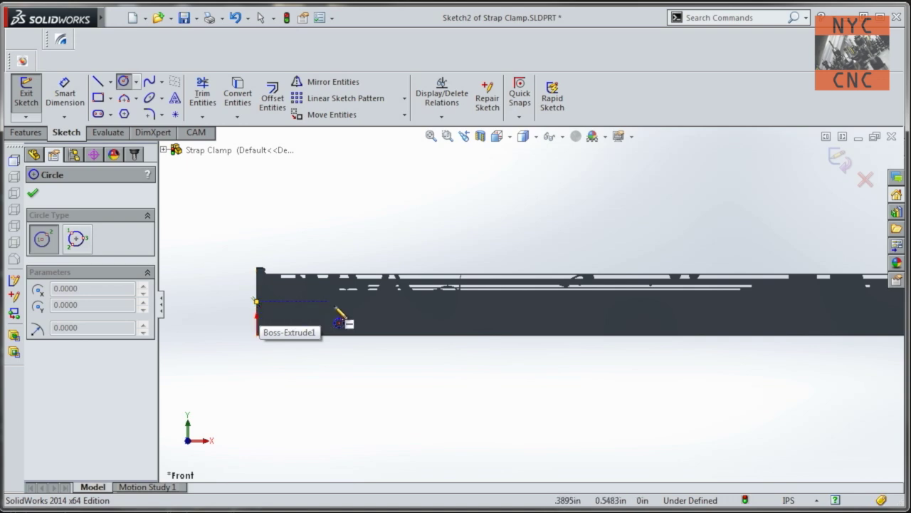
click(536, 301)
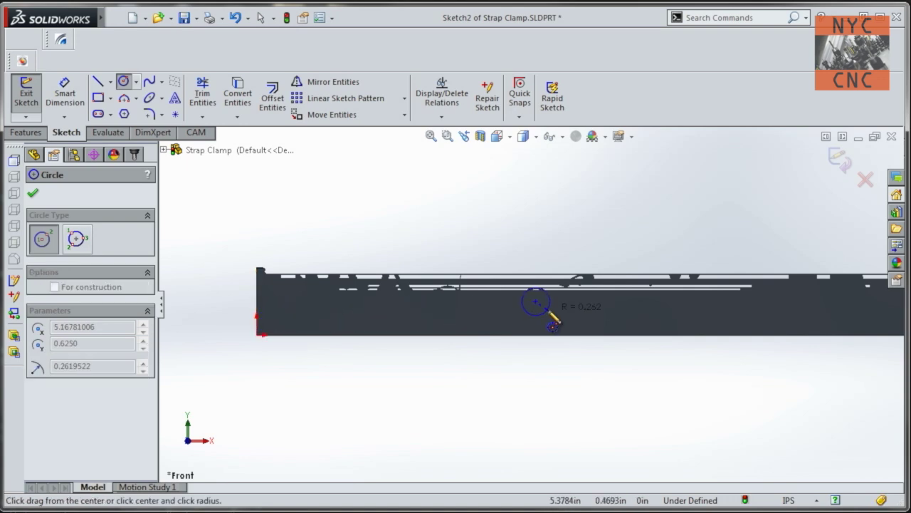
click(551, 317)
Dimension the circle's diameter as 0.25 in.
key(d)
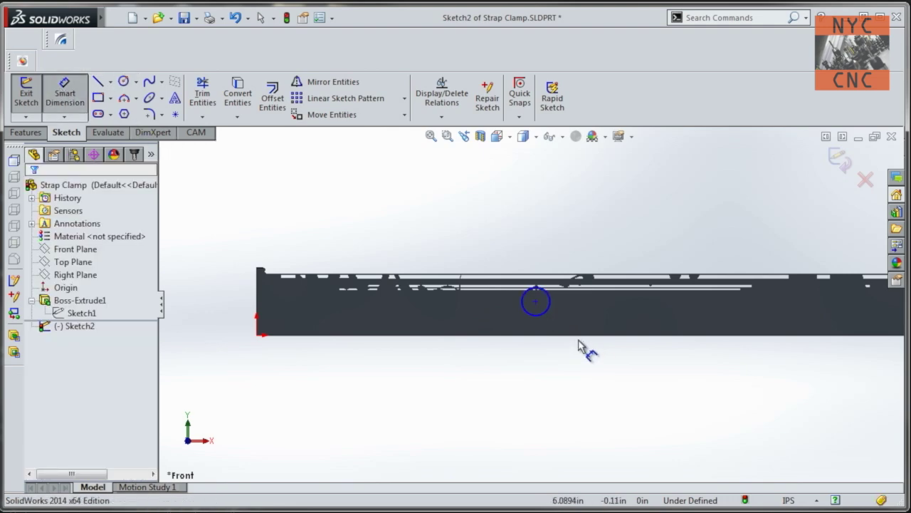
click(547, 311)
click(595, 306)
text(.25)
key(Return)
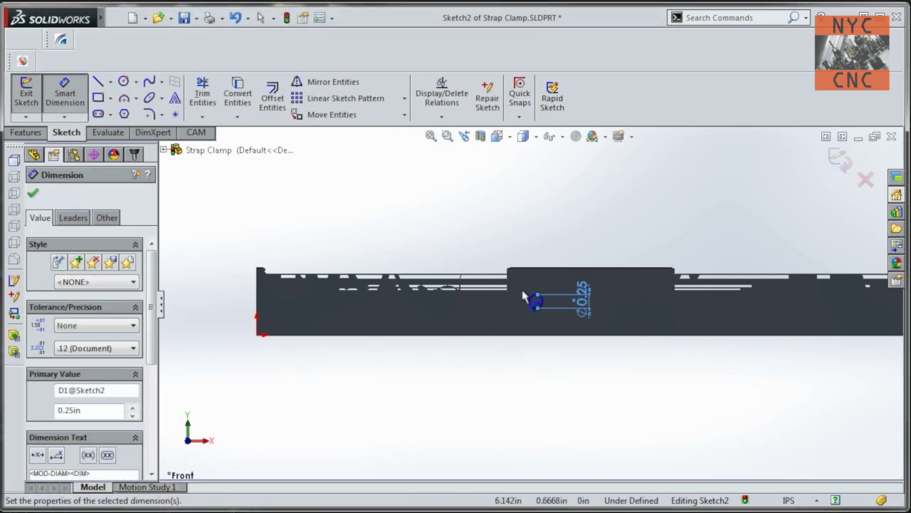
Cut the circle through the strap clamp with a blind Extruded Cut 0.25 in deep.
click(25, 133)
click(220, 96)
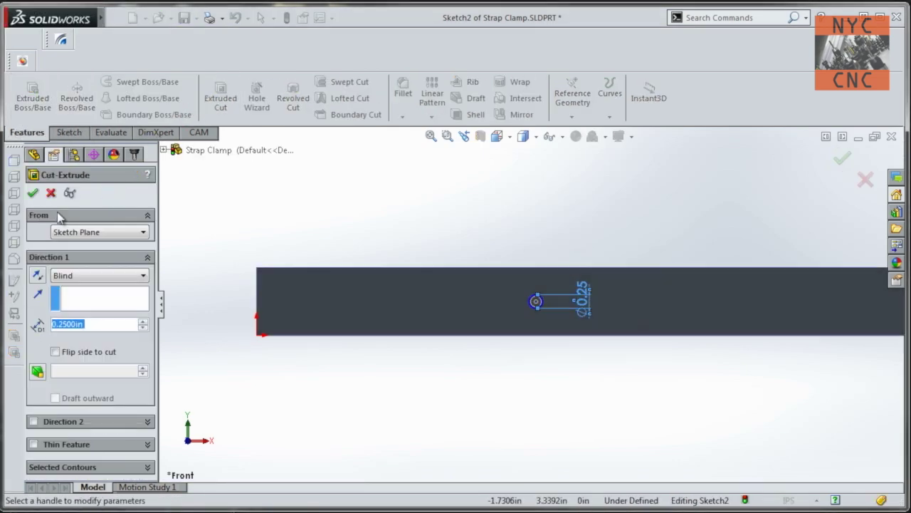
click(33, 193)
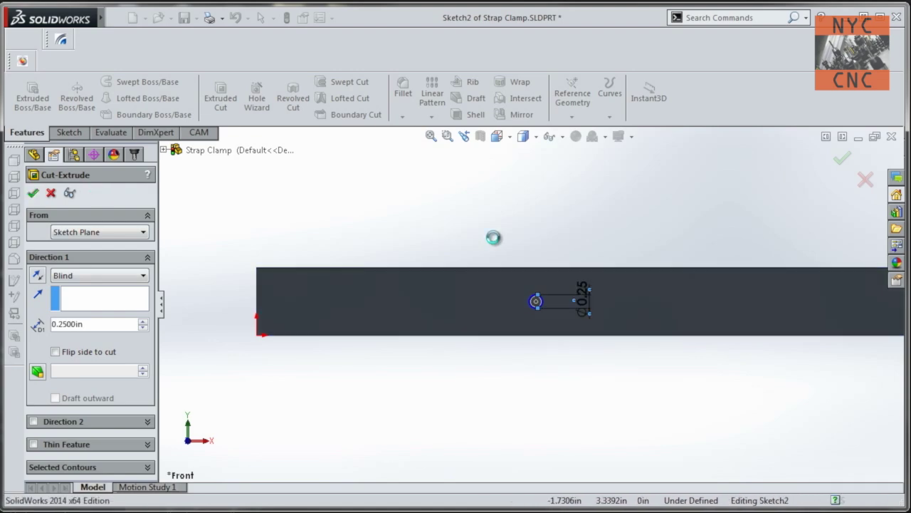
Close the strap clamp part with its changes saved and rebuild the assembly.
click(892, 136)
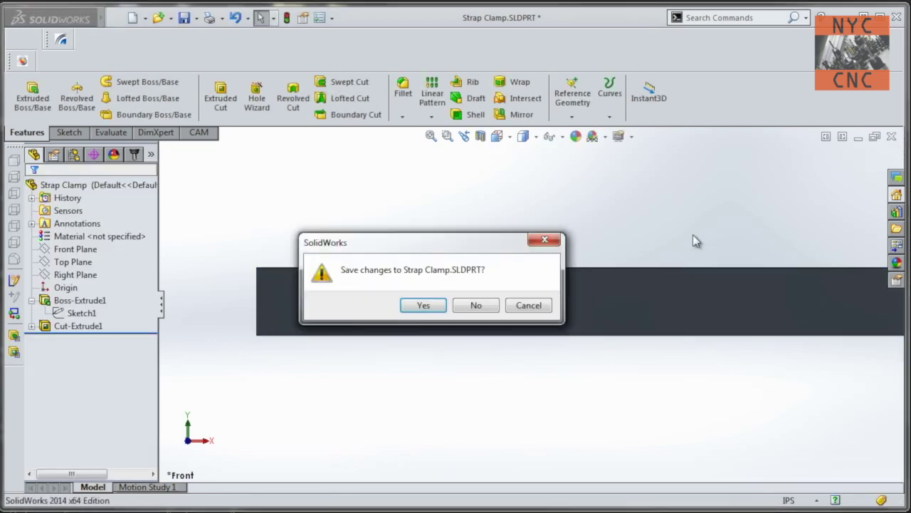
click(424, 305)
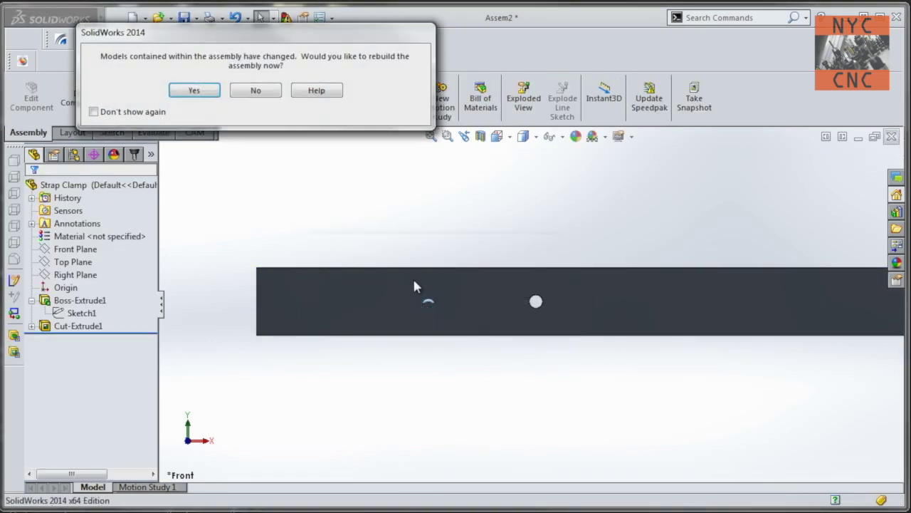
click(203, 93)
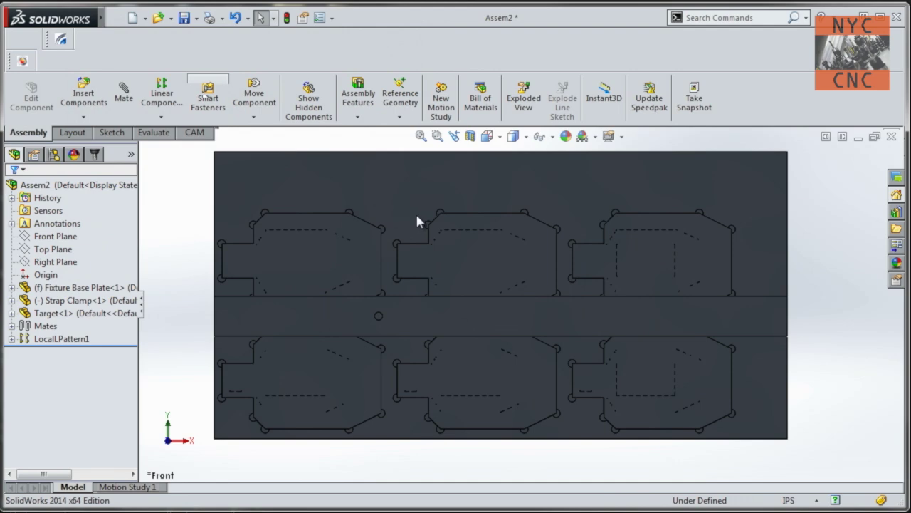
Change the coincident mate between the end faces of the fixture base plate and the strap clamp to a Parallel mate.
scroll(352, 306, down, 5)
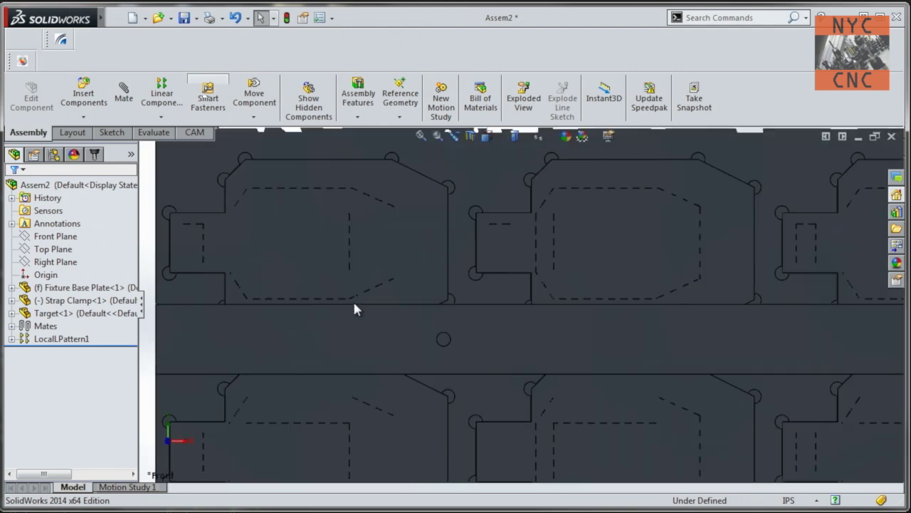
click(424, 352)
drag(273, 360, 237, 349)
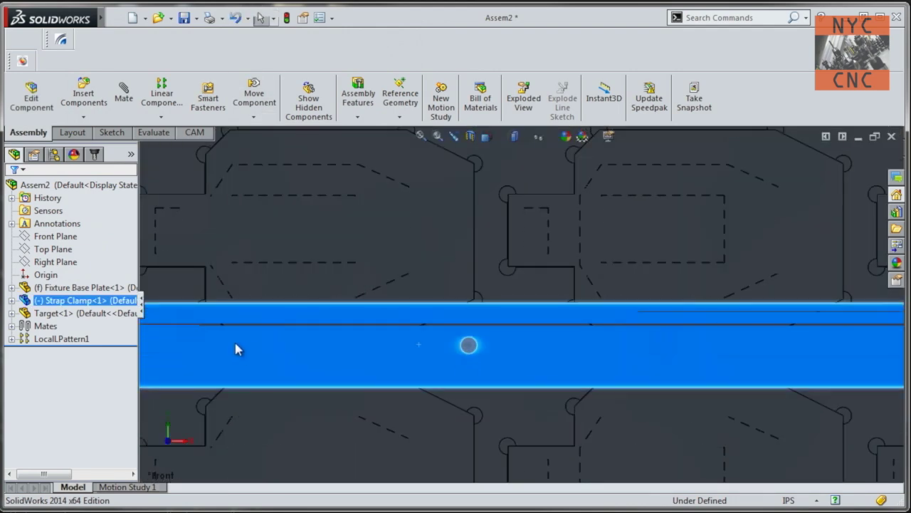
middle_drag(237, 349, 285, 316)
click(12, 325)
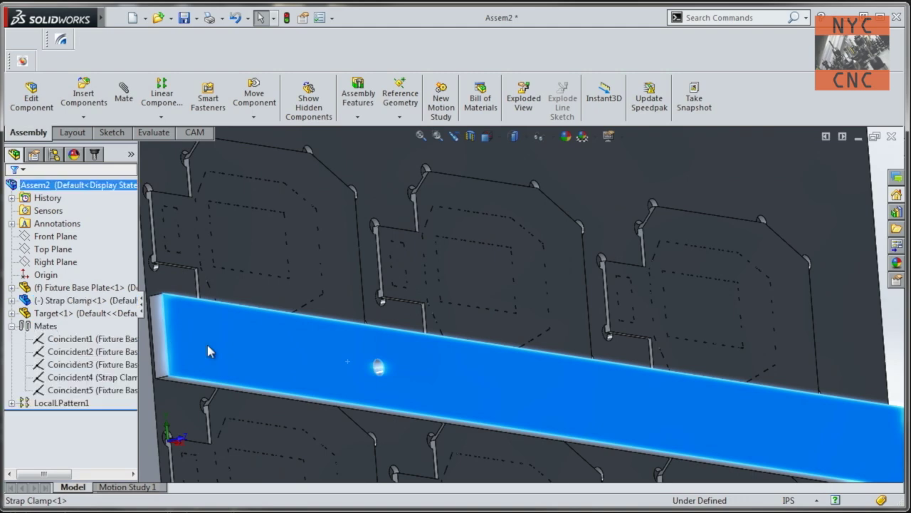
middle_drag(229, 343, 293, 331)
click(107, 390)
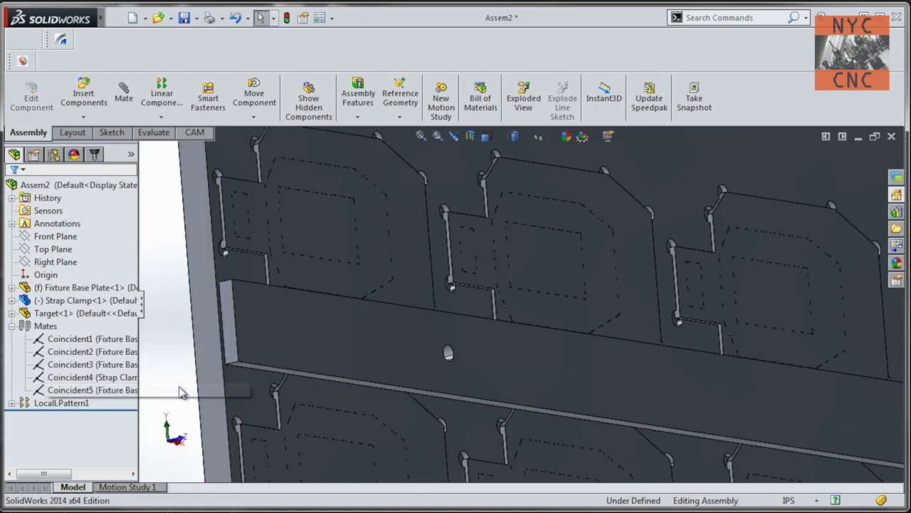
right_click(113, 391)
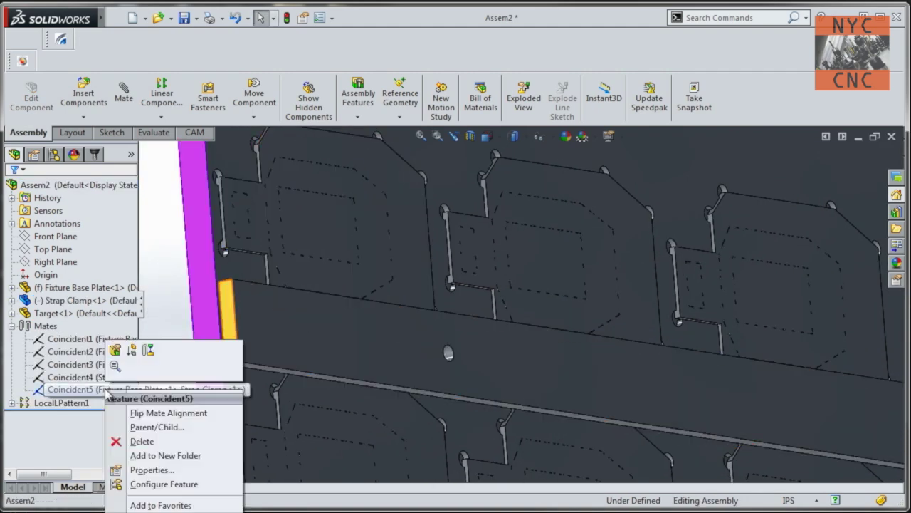
click(117, 350)
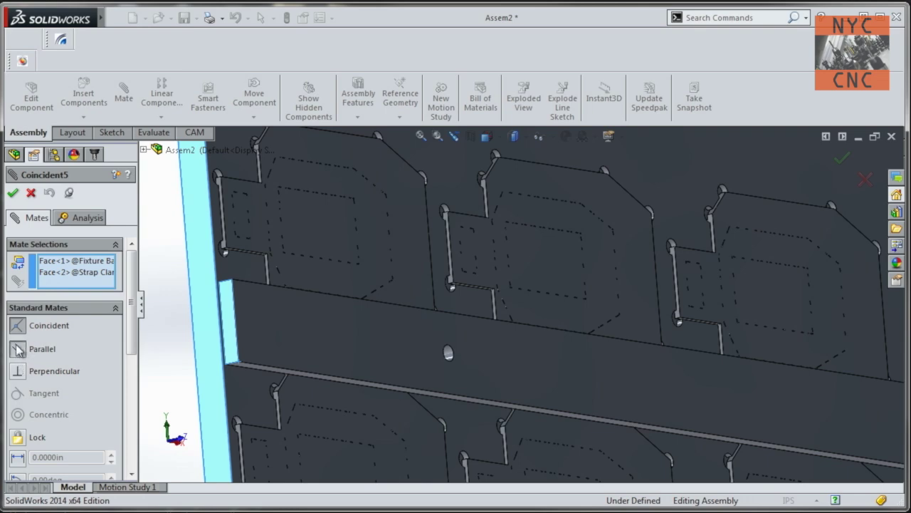
click(17, 348)
click(12, 192)
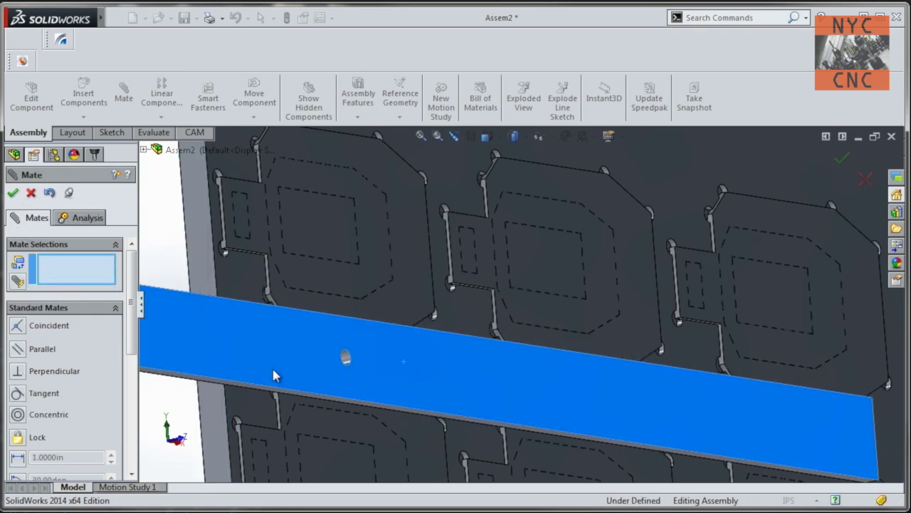
Slide the strap clamp off the base plate's bolt hole and add a concentric mate between that hole and the clamp's hole.
scroll(358, 384, down, 5)
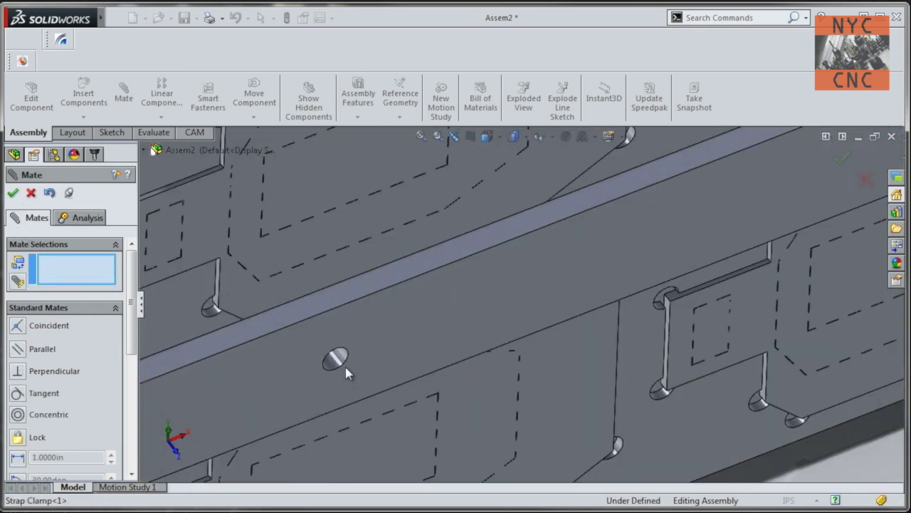
drag(347, 372, 419, 419)
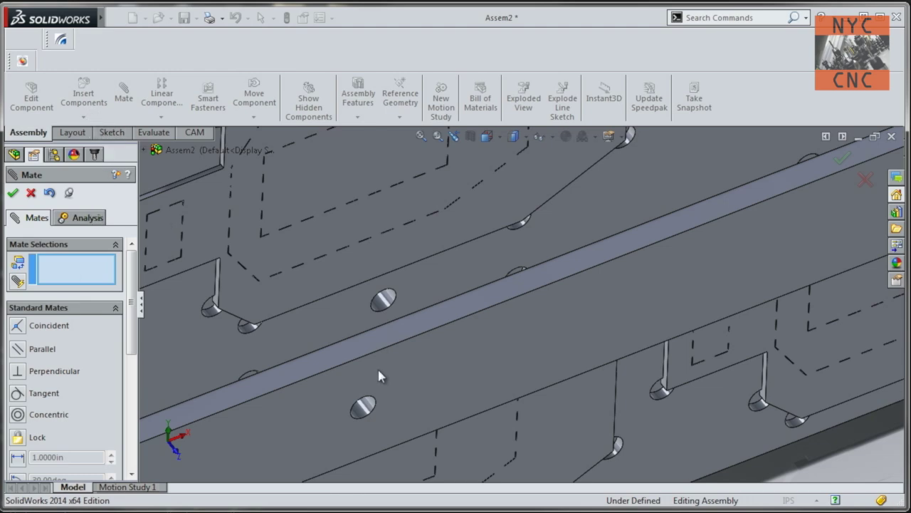
click(382, 306)
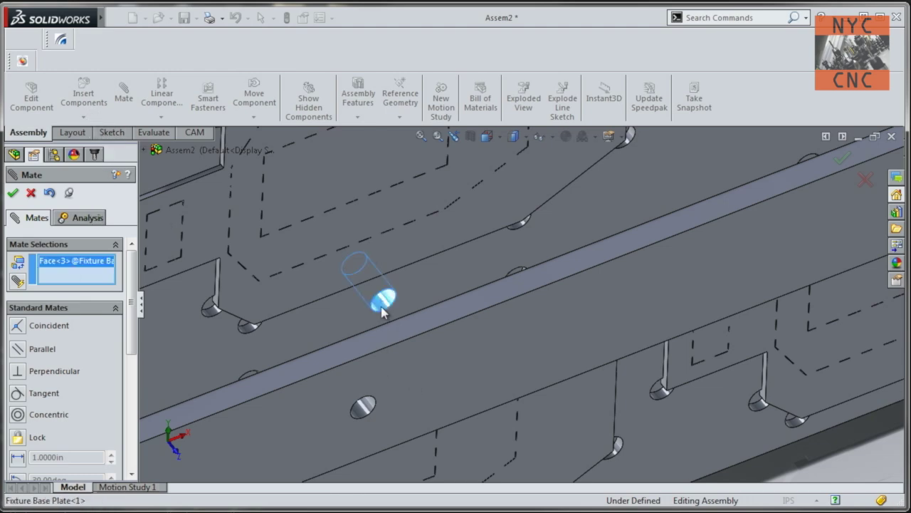
click(362, 407)
click(13, 193)
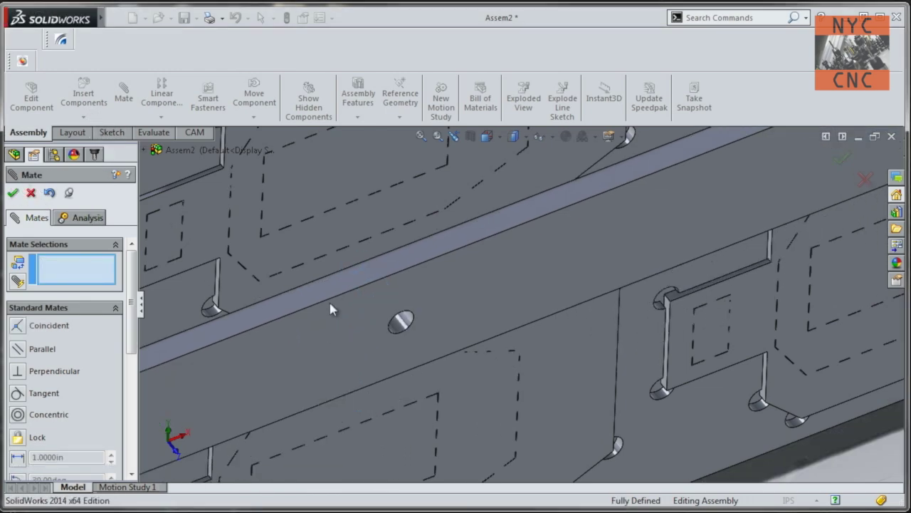
key(space)
click(342, 258)
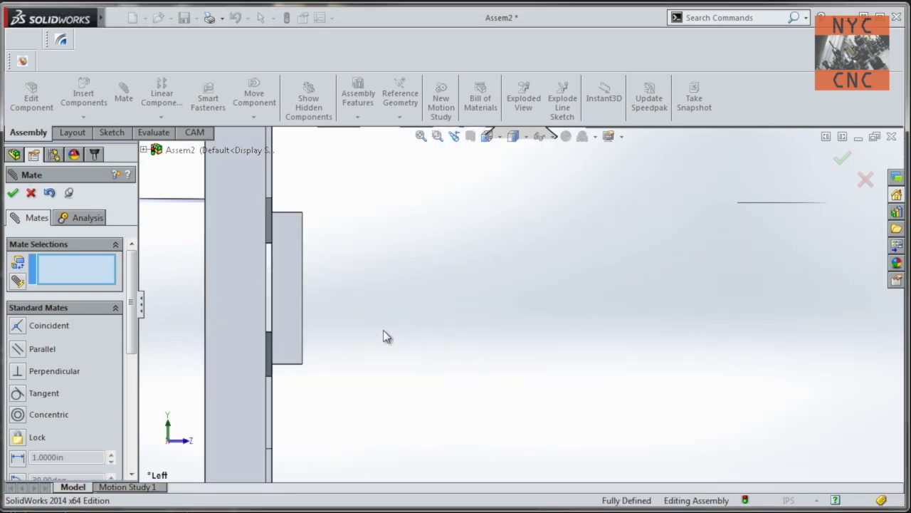
key(space)
click(451, 339)
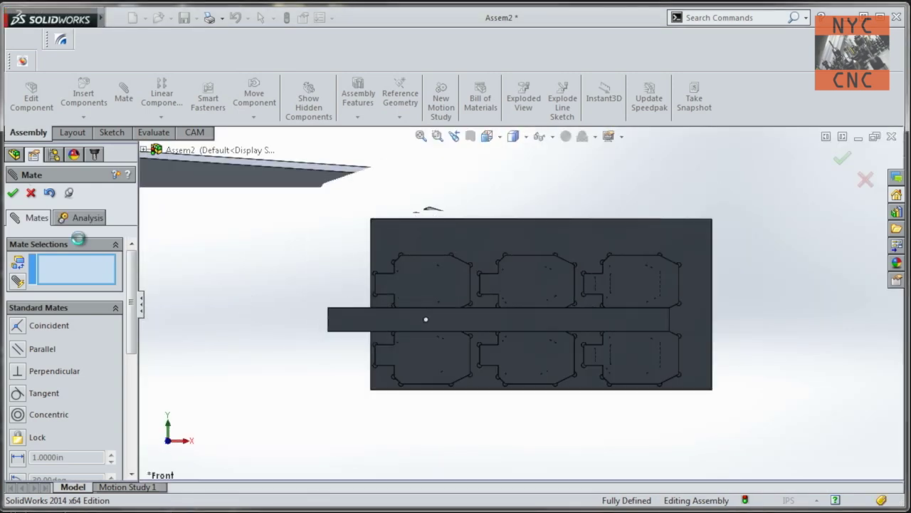
click(31, 192)
Examine how the strap clamp sits over the plate and target pockets from an angle and from the front.
scroll(515, 289, down, 3)
middle_drag(411, 338, 449, 291)
click(395, 292)
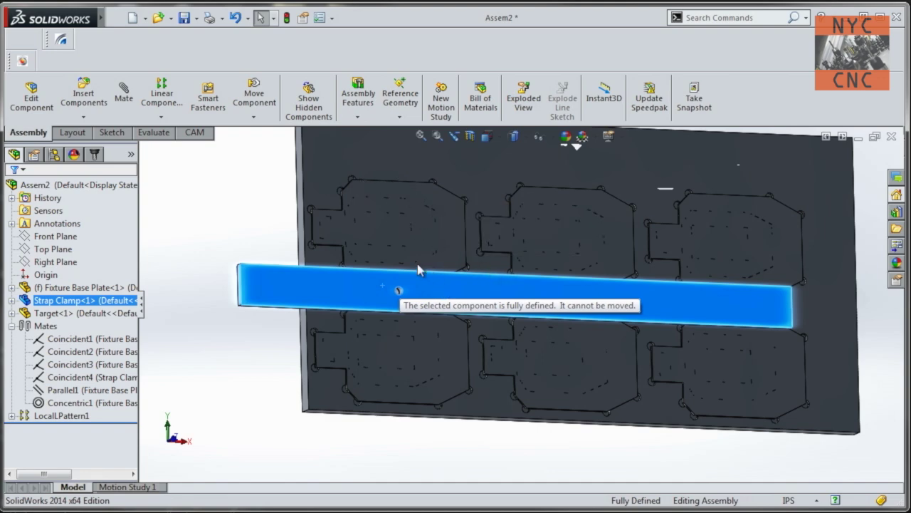
middle_drag(420, 269, 498, 283)
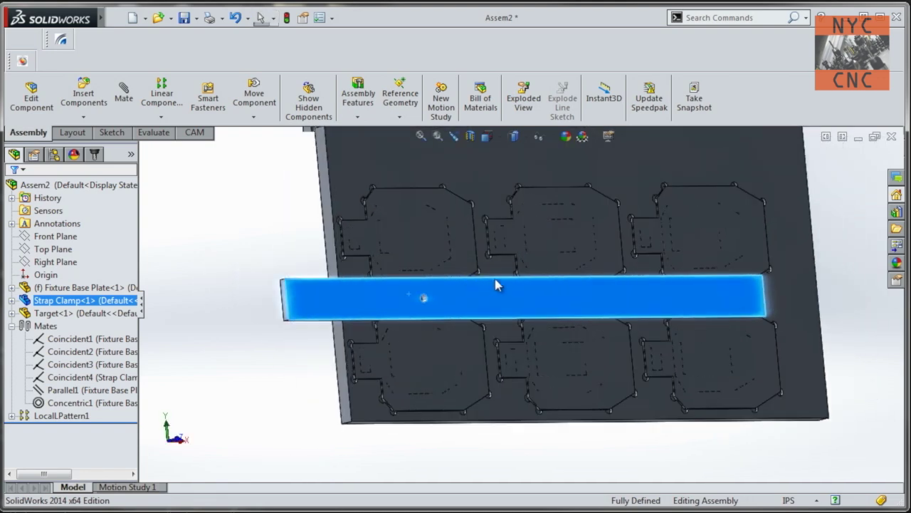
key(space)
click(439, 326)
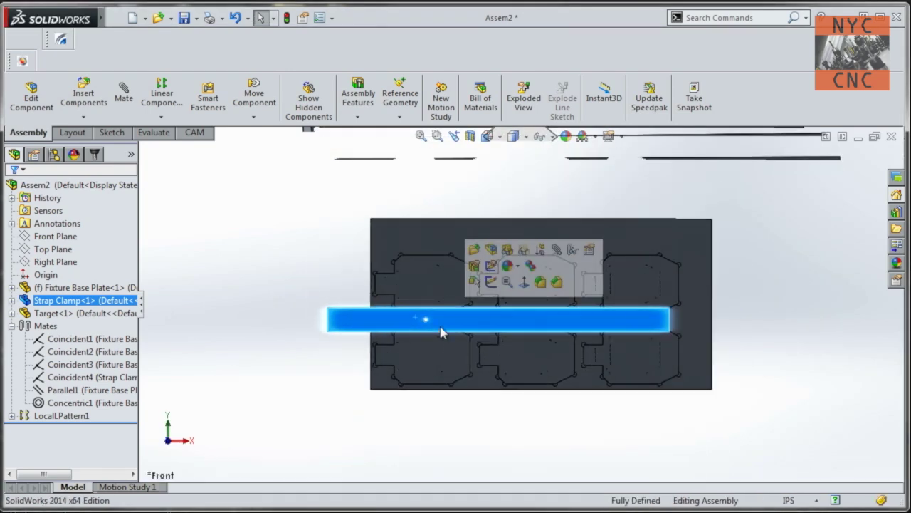
key(Escape)
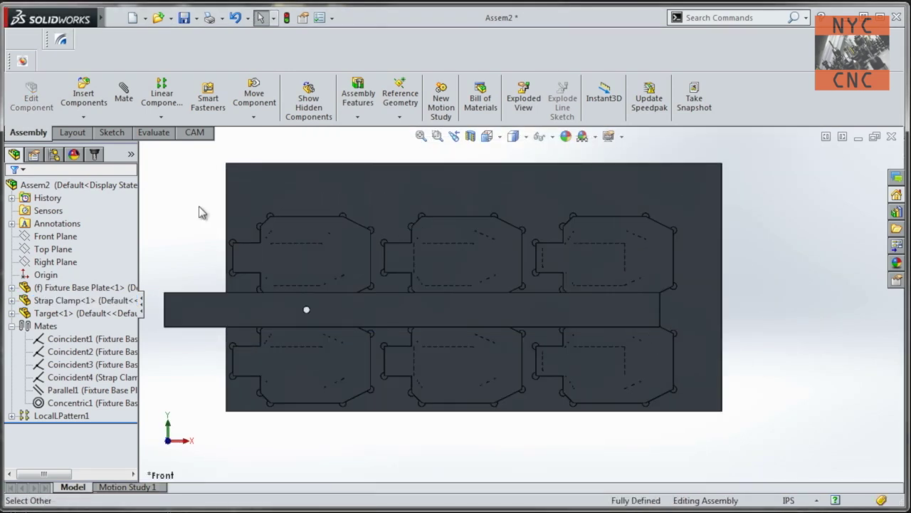
Hide the strap clamp in the assembly and open the fixture base plate as its own part.
right_click(371, 309)
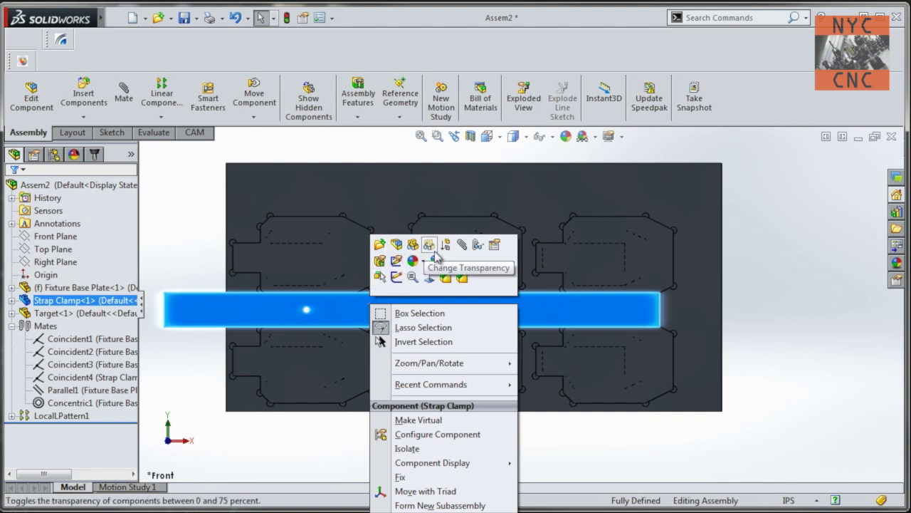
click(413, 245)
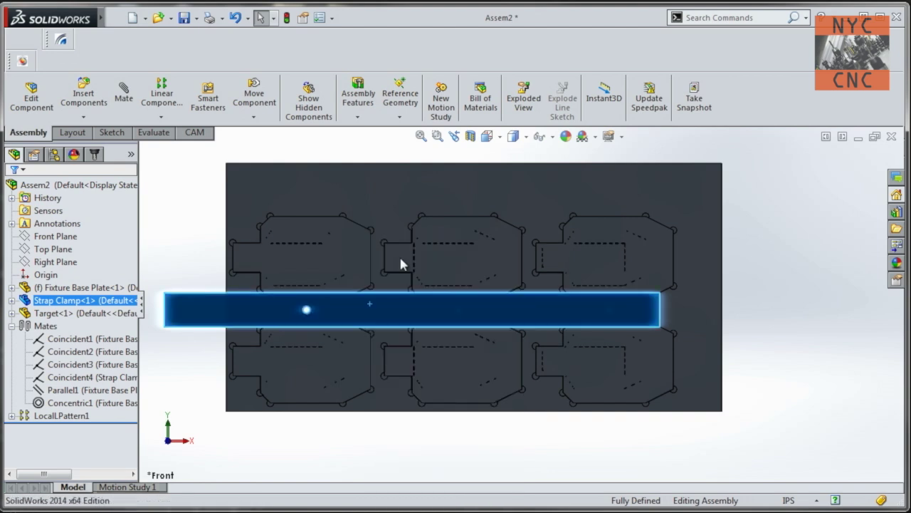
key(f)
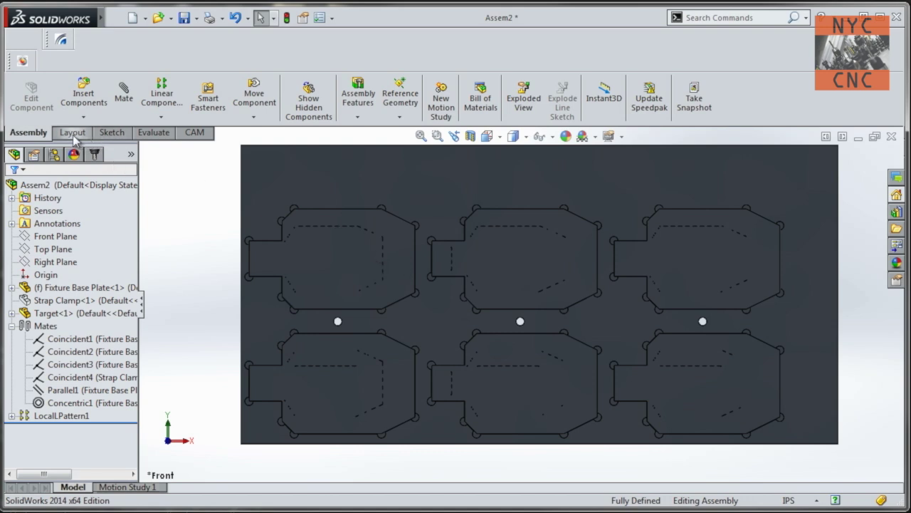
right_click(366, 238)
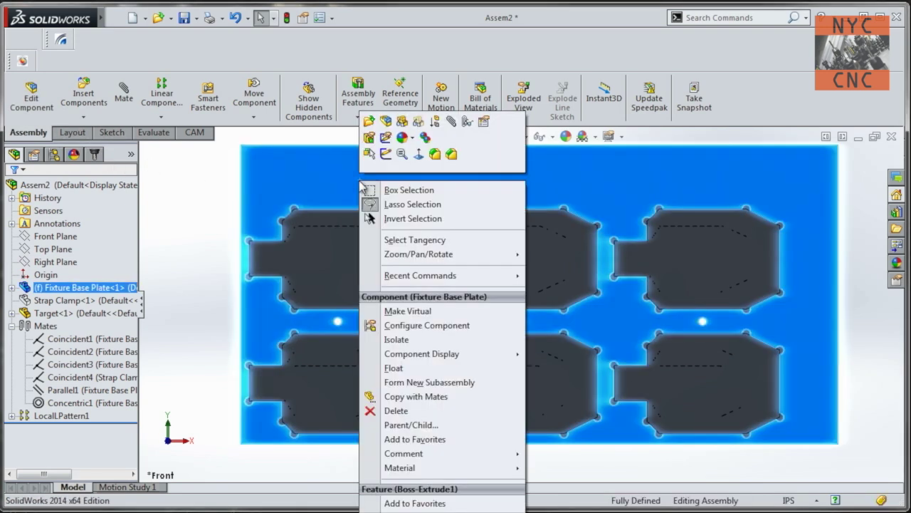
click(368, 123)
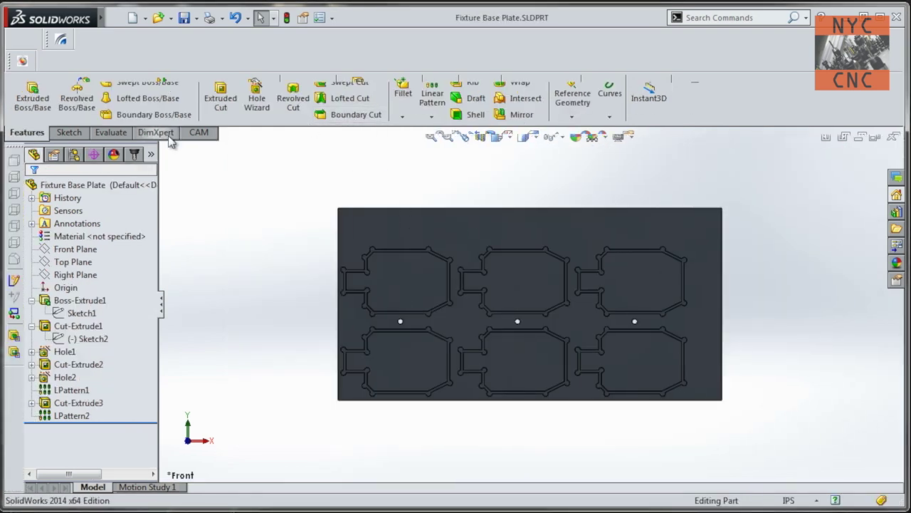
Examine the fixture base plate's grooved pockets and bolt holes up close, from an angle and from the front.
click(69, 132)
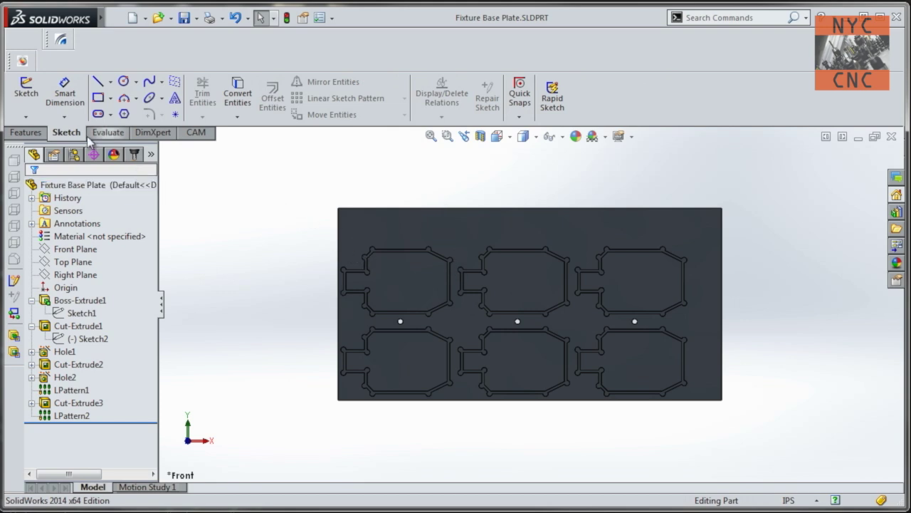
click(25, 132)
scroll(392, 258, down, 4)
scroll(544, 270, up, 2)
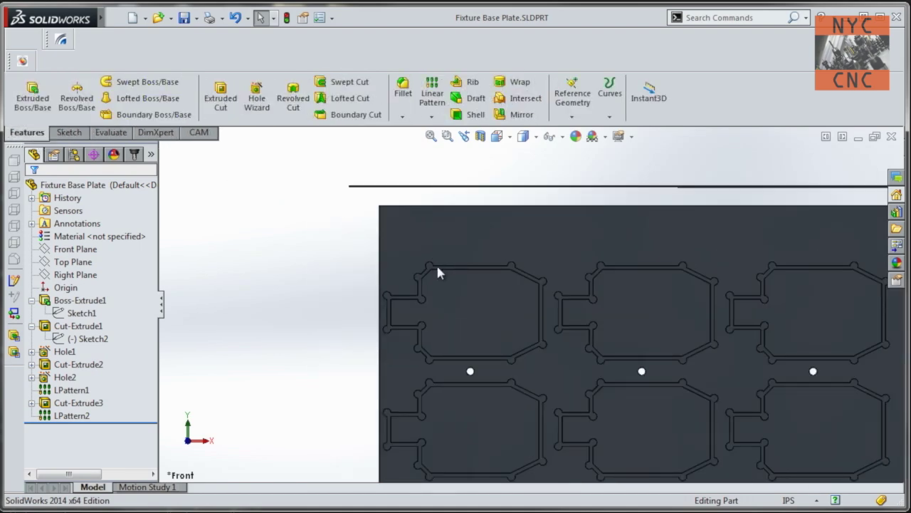
scroll(541, 294, down, 2)
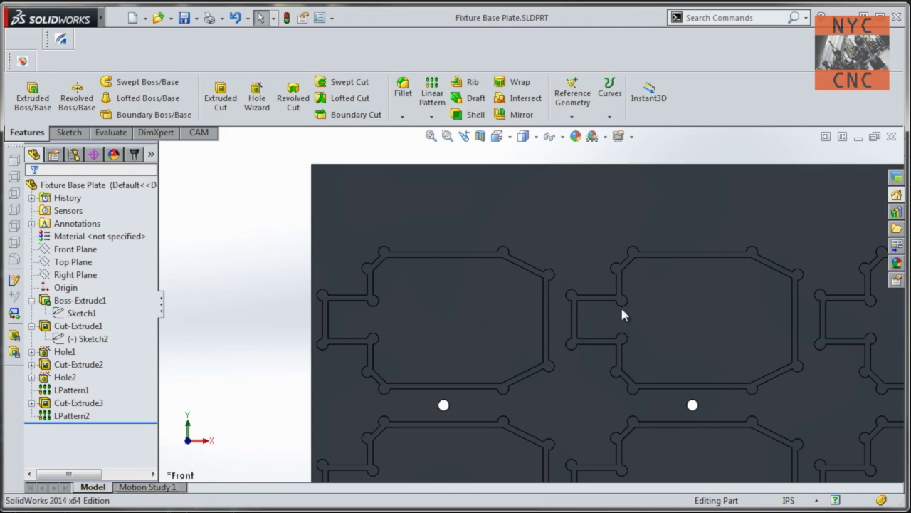
scroll(765, 367, up, 3)
middle_drag(766, 366, 556, 287)
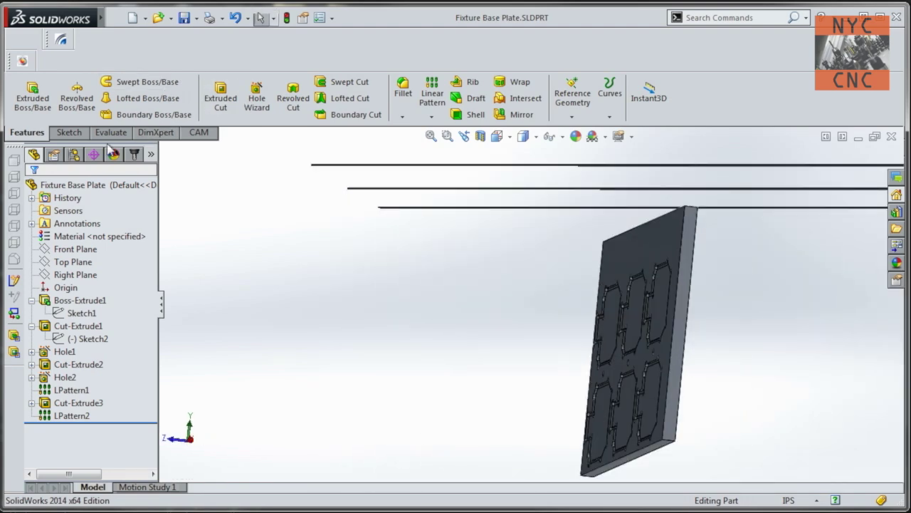
key(space)
click(557, 291)
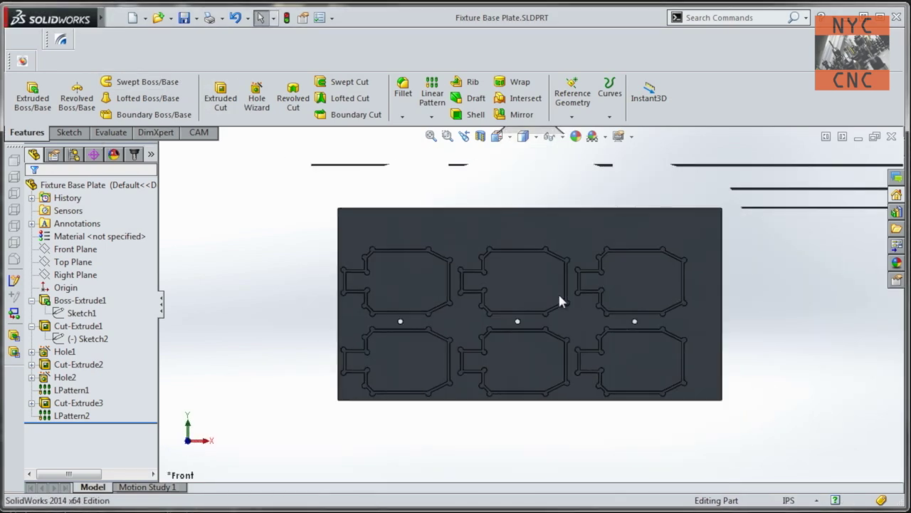